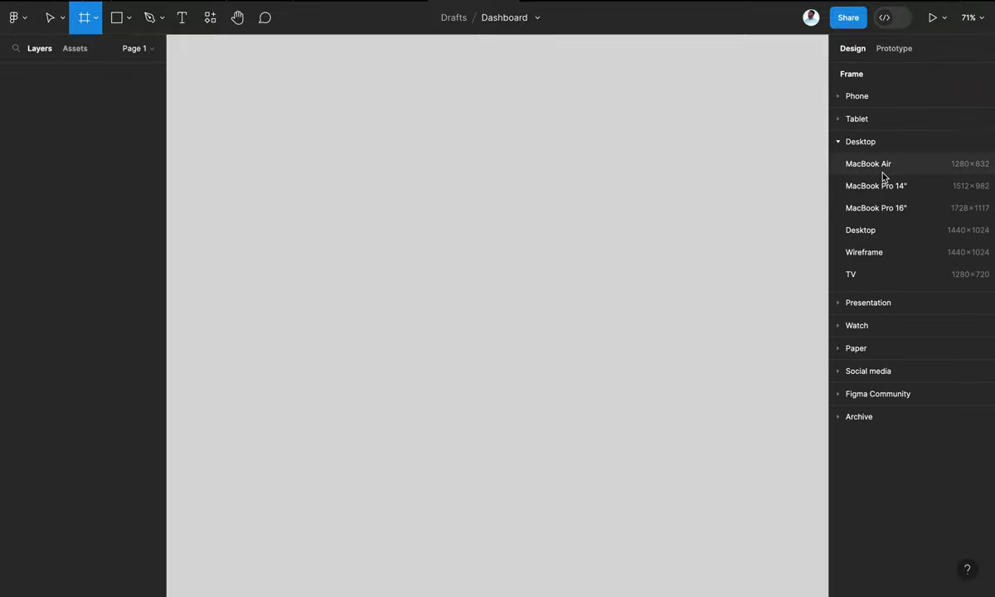
Step: Draw a 256×771 sidebar frame in a MacBook Air frame, with radius 20 and navy #112537 fill
click(884, 166)
key(f)
mouse_move(196, 125)
mouse_down()
mouse_move(355, 481)
mouse_move(322, 502)
mouse_up()
click(933, 174)
text(20)
click(978, 442)
click(845, 465)
click(695, 355)
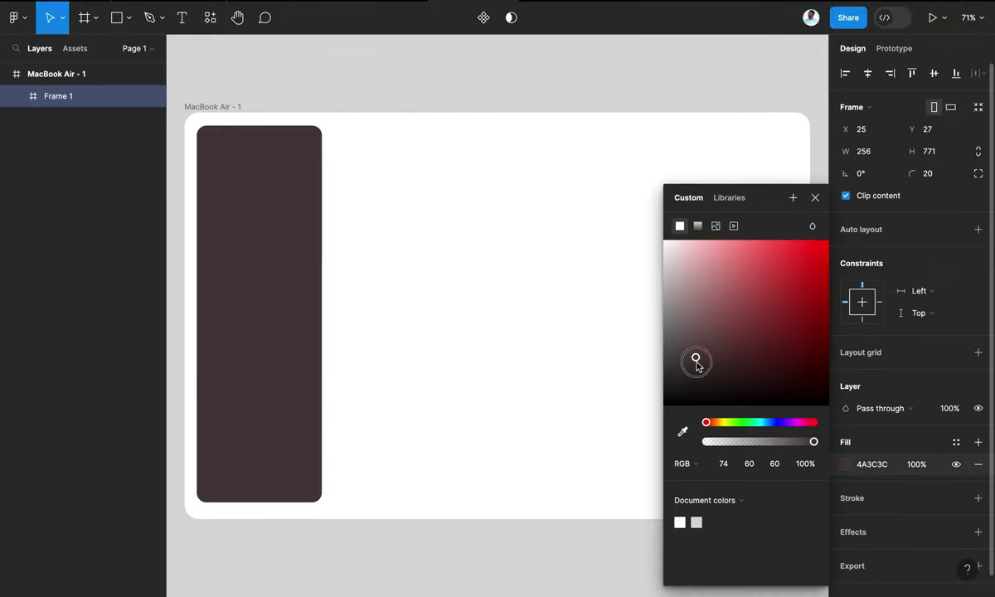
drag(705, 423, 764, 420)
click(749, 374)
key(Escape)
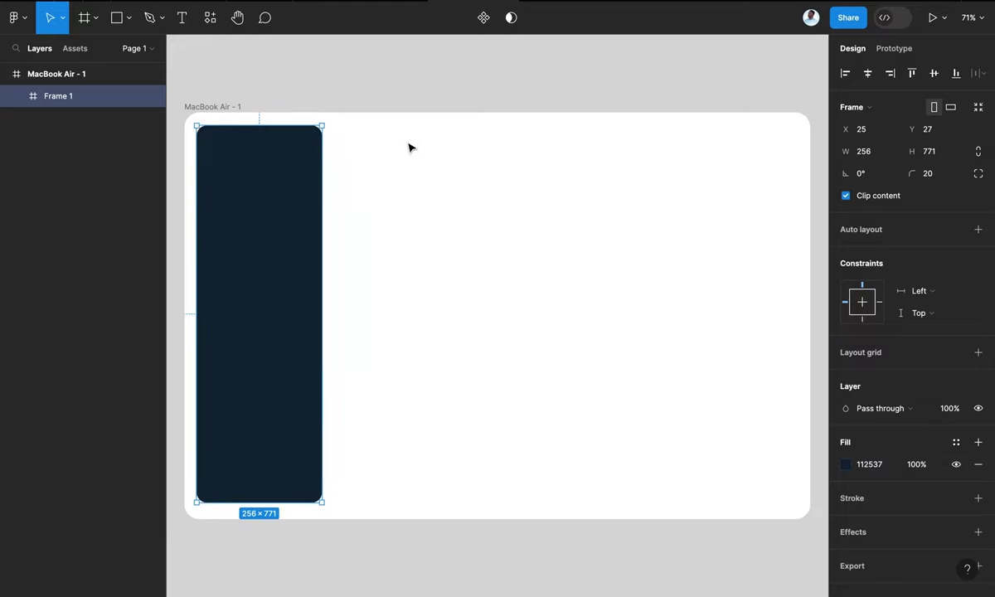
Step: Draw a round grey avatar circle near the top of the sidebar
key(Escape)
scroll(409, 147, up, 3)
key(o)
drag(358, 177, 418, 233)
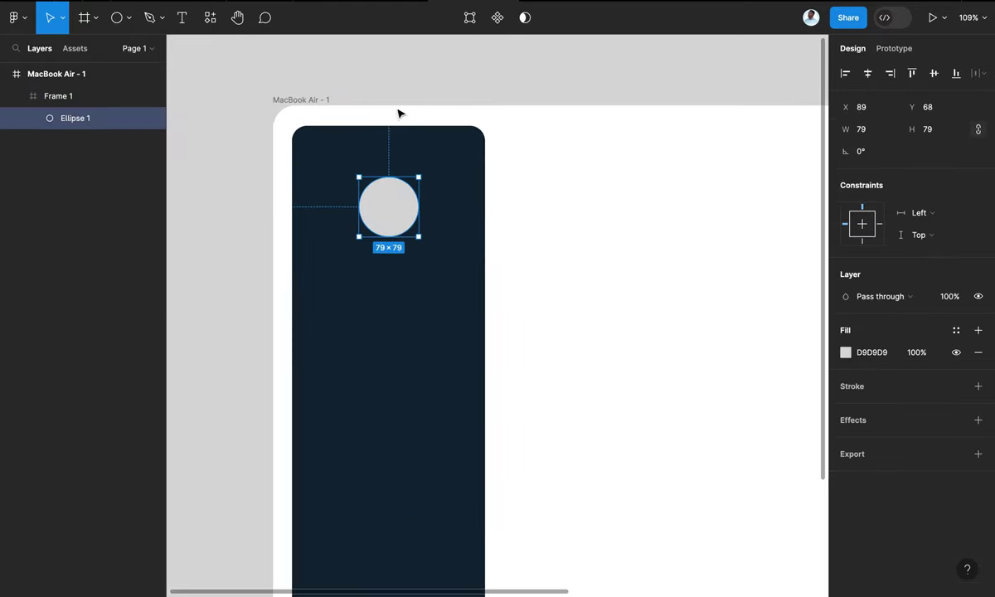
Step: Add the white name label in General Sans Medium at 20 pt, then start a second label below
key(t)
click(363, 321)
click(929, 374)
text(17)
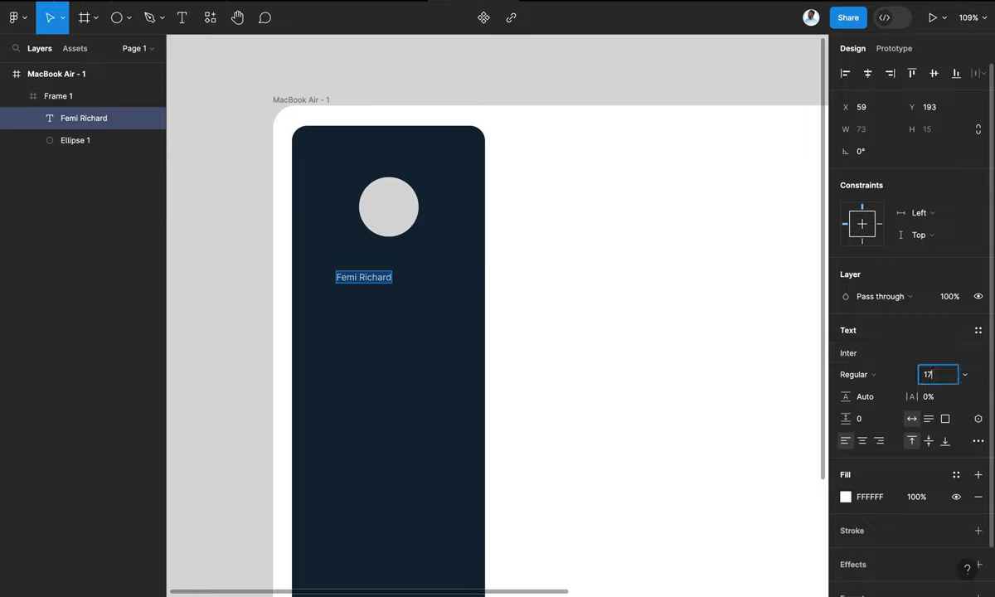
click(929, 374)
text(20)
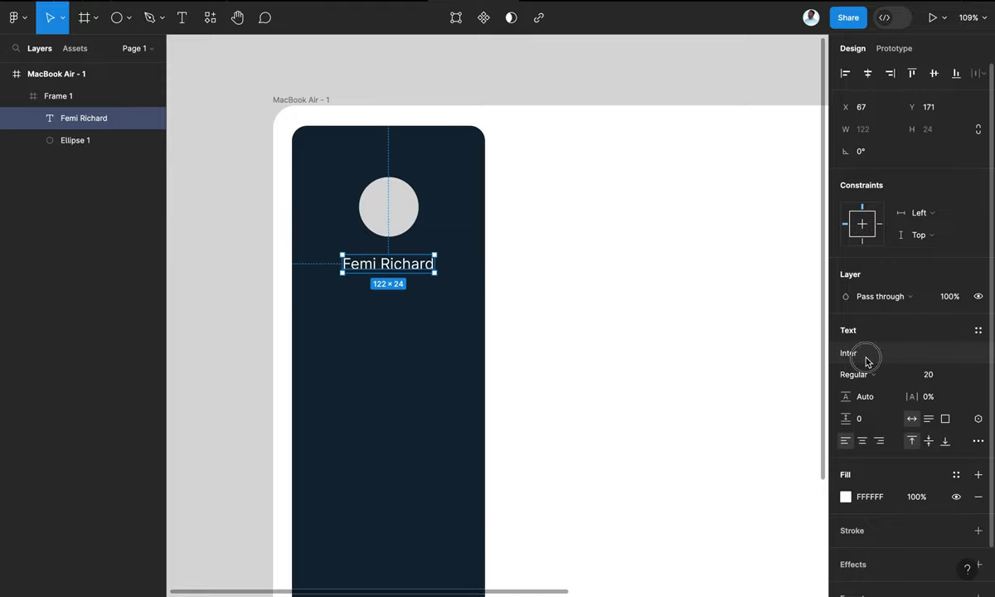
click(848, 353)
click(672, 291)
click(854, 374)
click(871, 357)
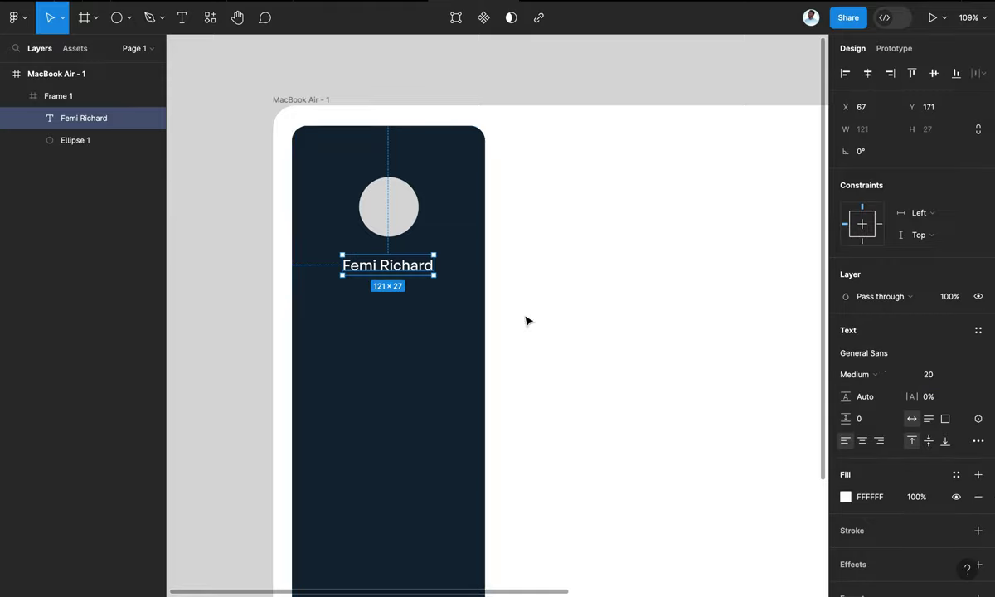
scroll(498, 307, up, 3)
key(t)
click(415, 328)
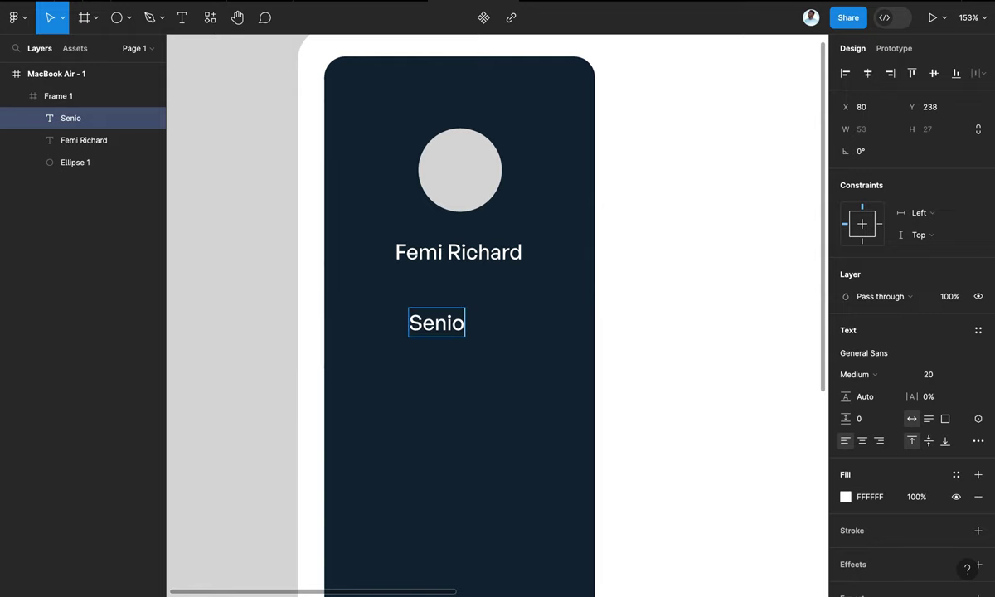
Step: Finish the Senior text, wrap it in auto layout and center it under the name
text(4)
key(Return)
key(shift+a)
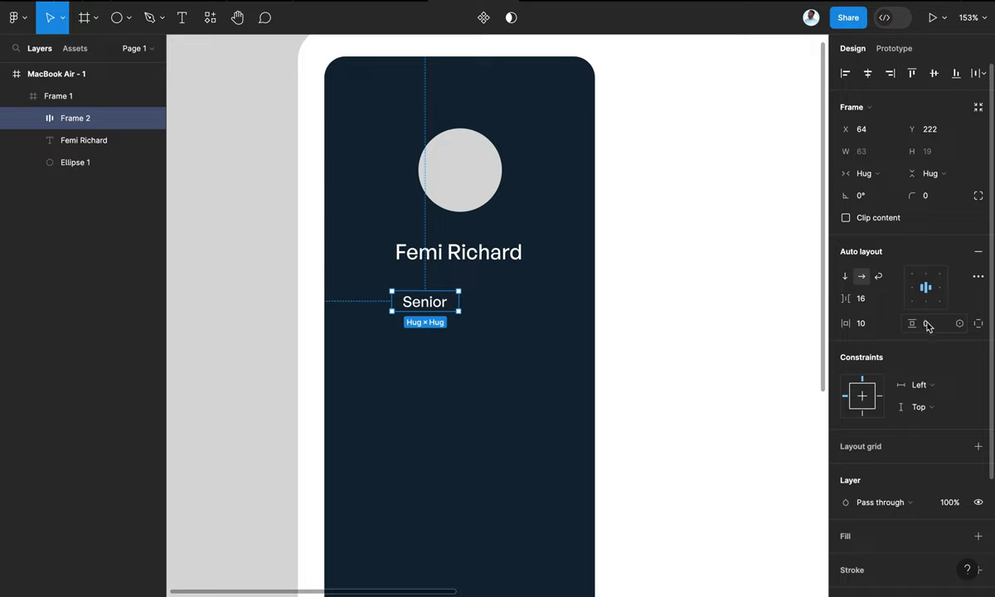
drag(428, 306, 461, 284)
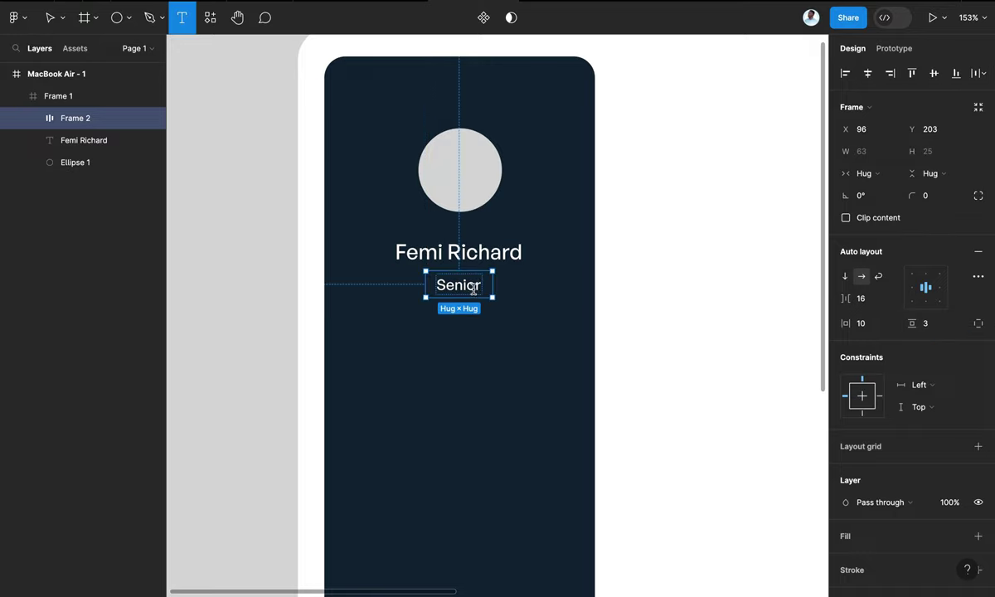
Step: Set the Senior label's weight and font size to 12
double_click(474, 288)
click(854, 306)
click(862, 303)
click(928, 308)
click(472, 264)
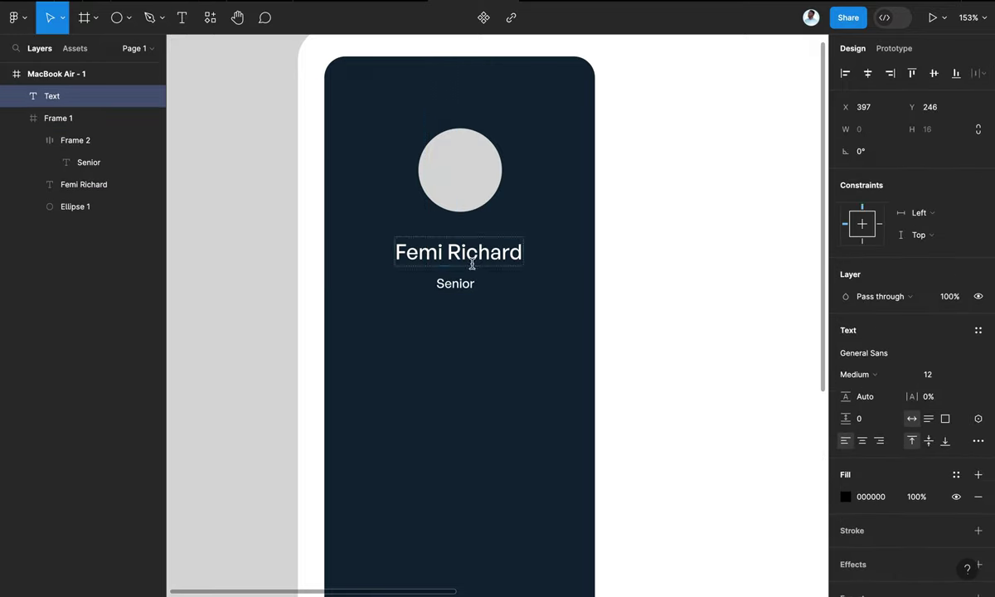
Step: Apply the Blue 2 library colour to the Senior badge frame
click(455, 283)
scroll(912, 331, down, 3)
click(846, 477)
key(Escape)
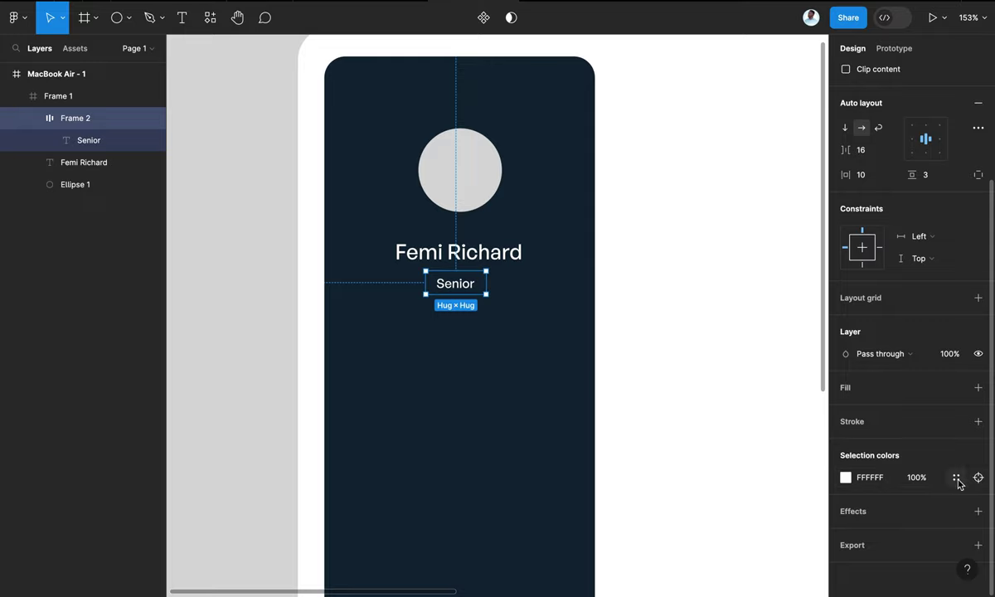
click(956, 478)
click(682, 558)
key(Return)
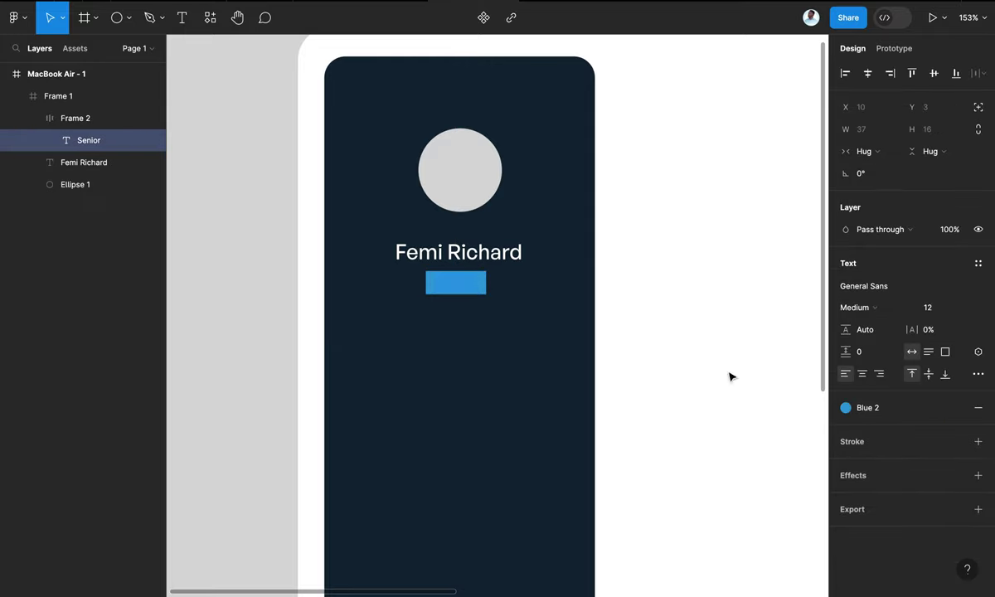
Step: Make the Senior text white
click(846, 407)
click(681, 522)
key(Escape)
click(846, 429)
Step: Fill the Senior badge frame bright blue #009EF8
click(489, 284)
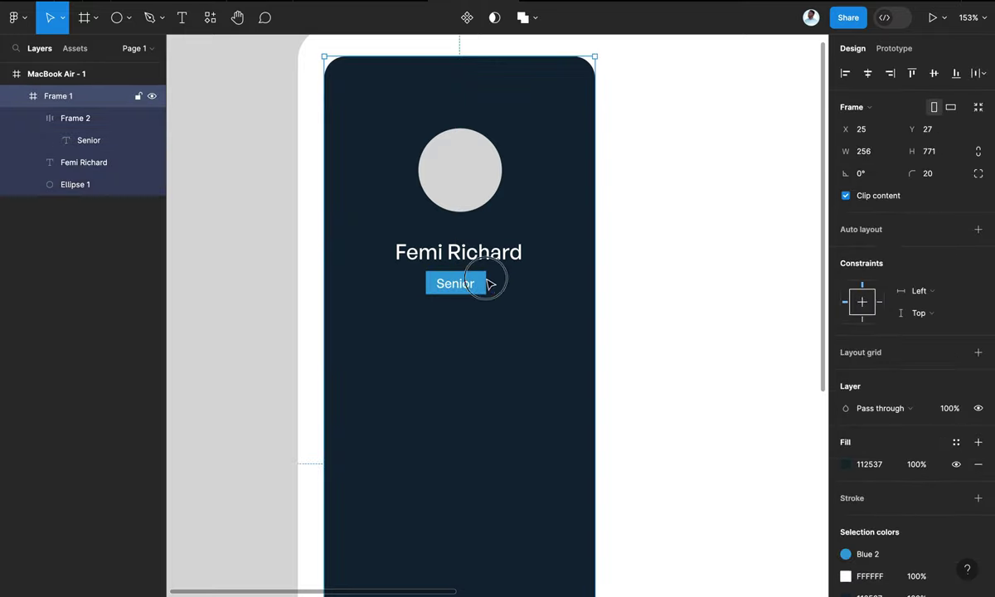
click(489, 284)
scroll(924, 466, down, 3)
click(846, 387)
drag(796, 265, 842, 253)
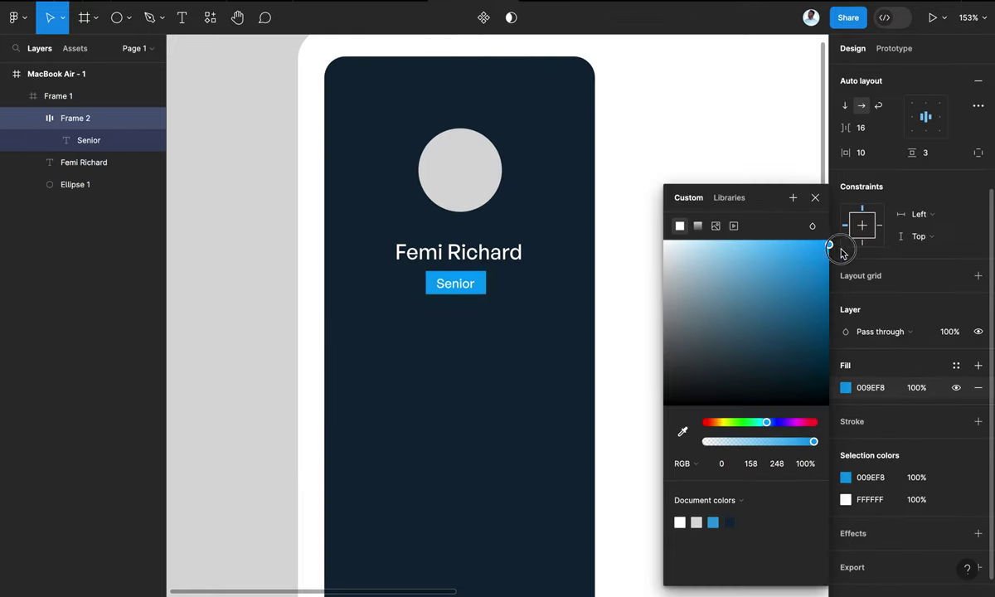
Step: Give the badge a corner radius of 20 for a pill shape
scroll(877, 305, up, 3)
click(922, 195)
text(20)
key(Return)
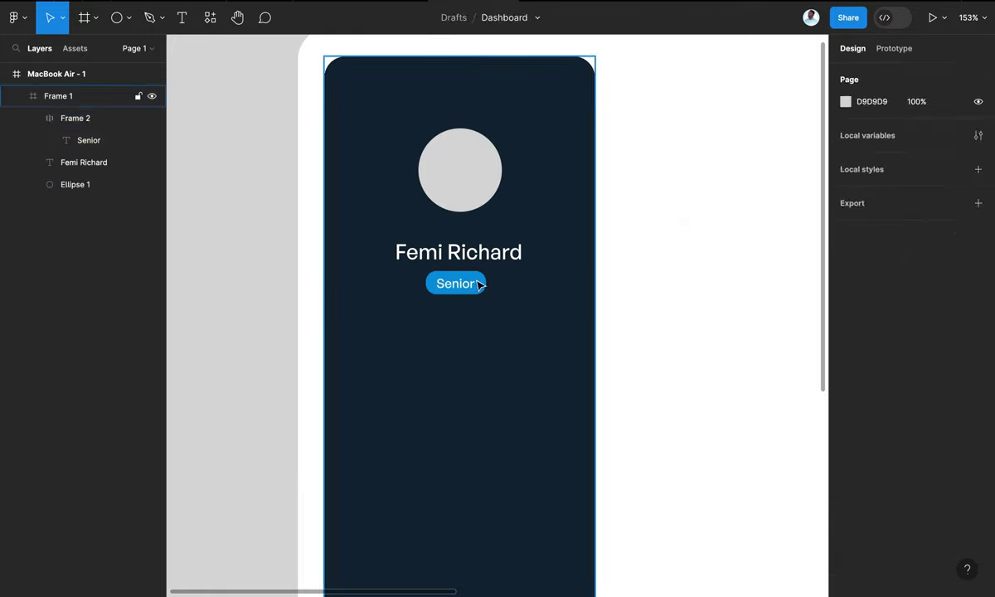
scroll(478, 285, up, 5)
click(473, 286)
key(Escape)
scroll(517, 295, down, 5)
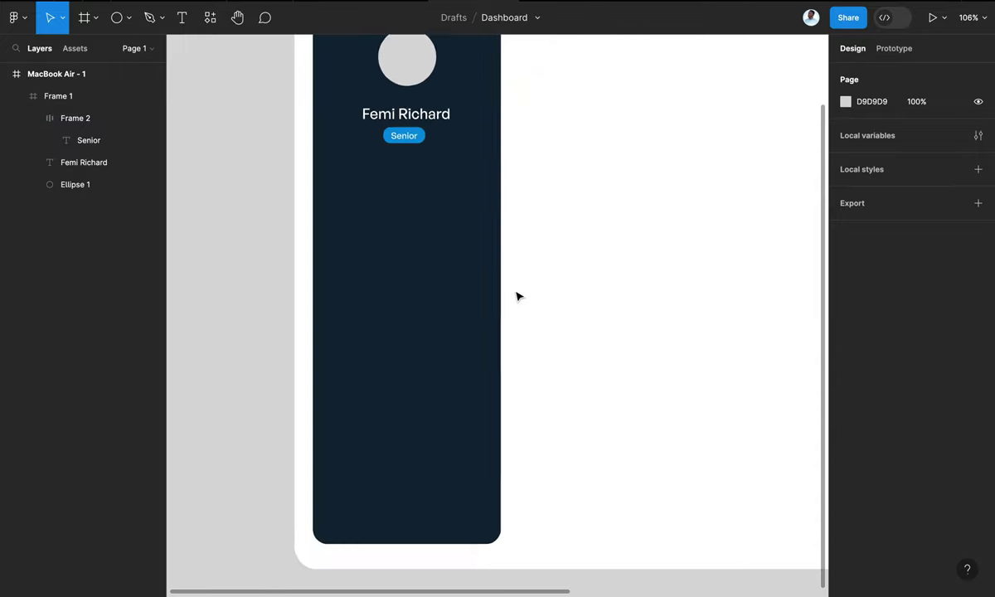
Step: Draw a 256×524 dark blue panel over the lower sidebar with top corners rounded to 30
click(128, 17)
click(111, 54)
mouse_move(341, 195)
mouse_down()
mouse_move(487, 424)
mouse_move(517, 564)
mouse_up()
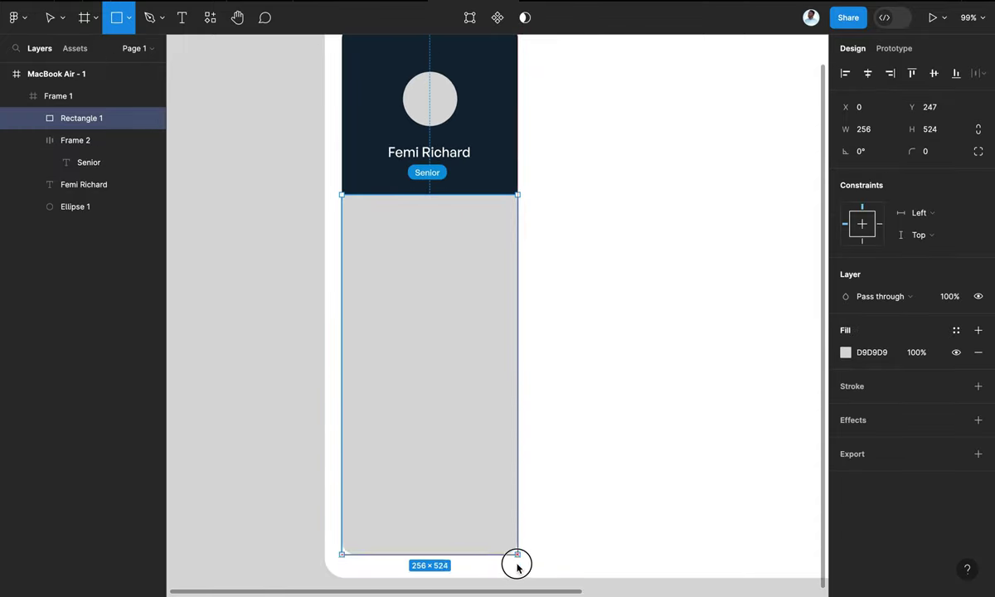
click(978, 151)
text(30)
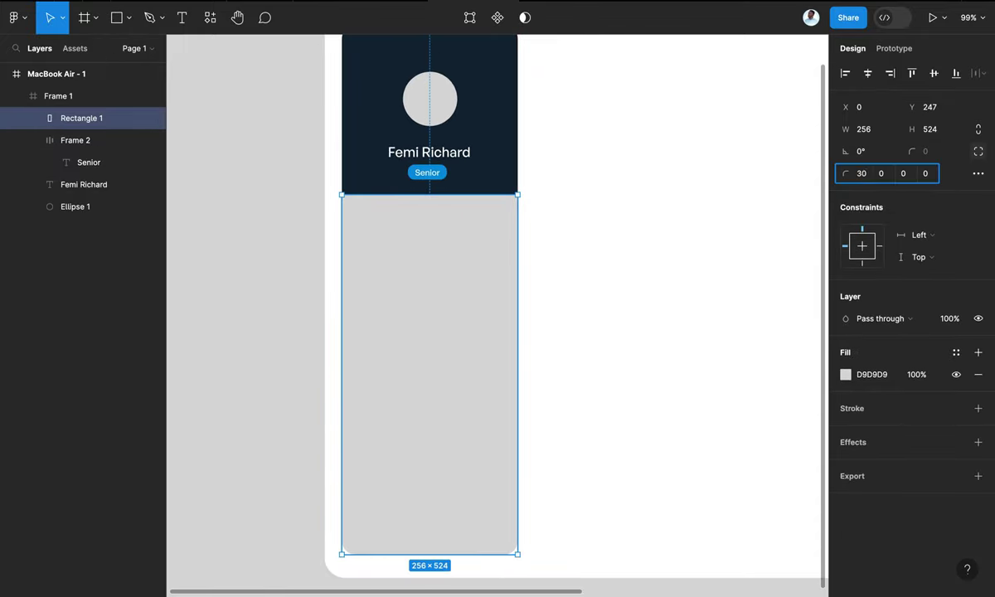
key(Tab)
text(30)
click(846, 374)
drag(780, 367, 814, 340)
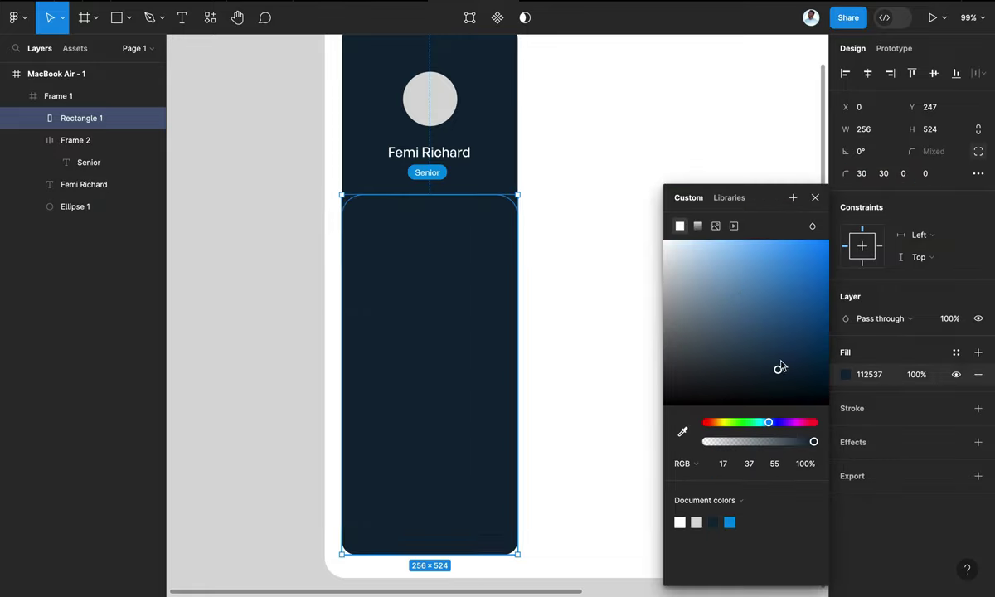
click(815, 203)
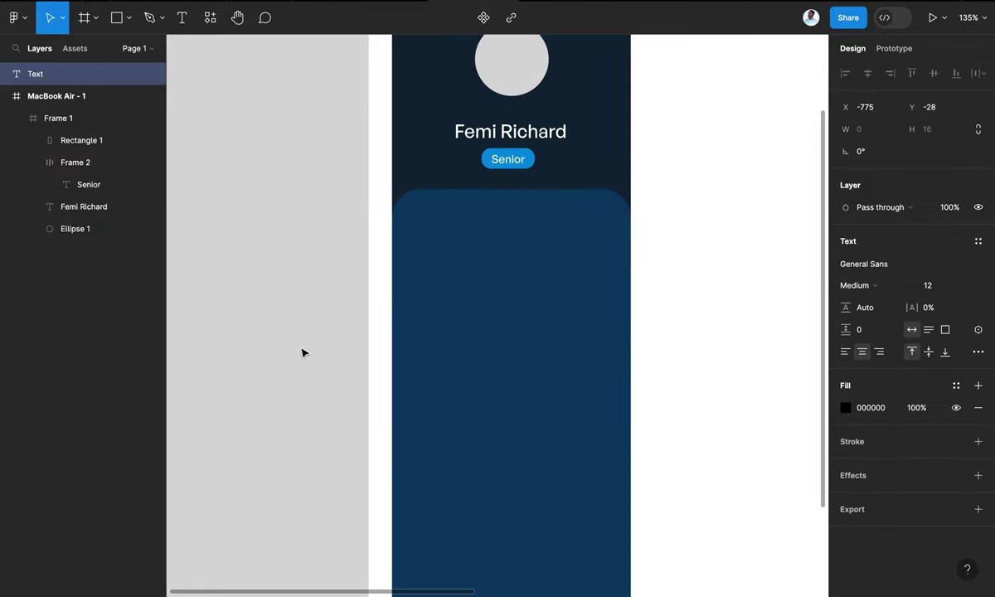
Step: Add a white 'Dashboard' label at the panel's upper left
key(t)
click(482, 270)
text(Dashboard)
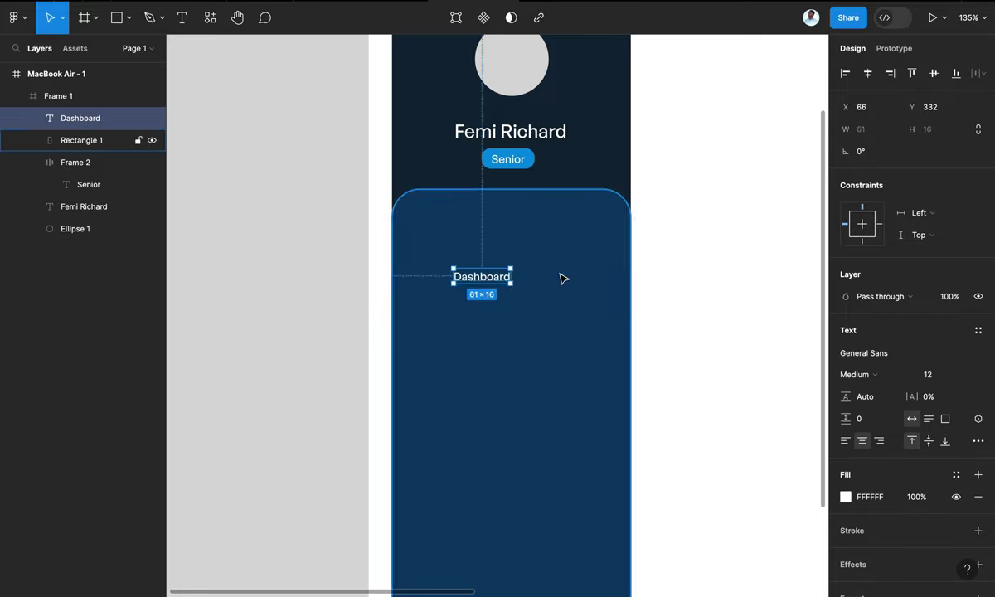
drag(481, 277, 470, 247)
Step: Launch Iconify, search 'home' and place a house icon on the canvas
key(ctrl+slash)
click(585, 166)
text(ho)
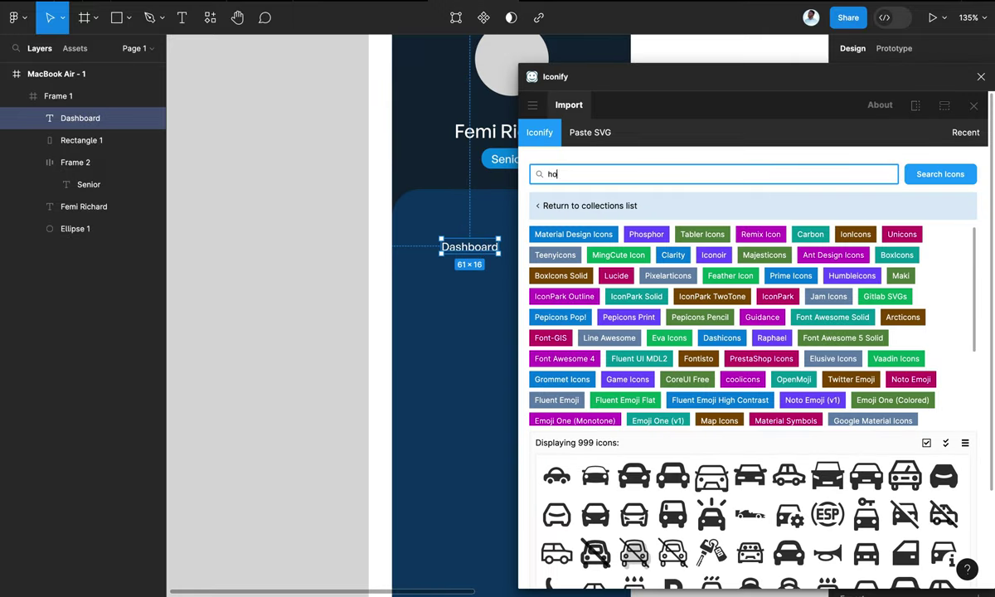
text(me)
scroll(746, 456, down, 3)
click(705, 549)
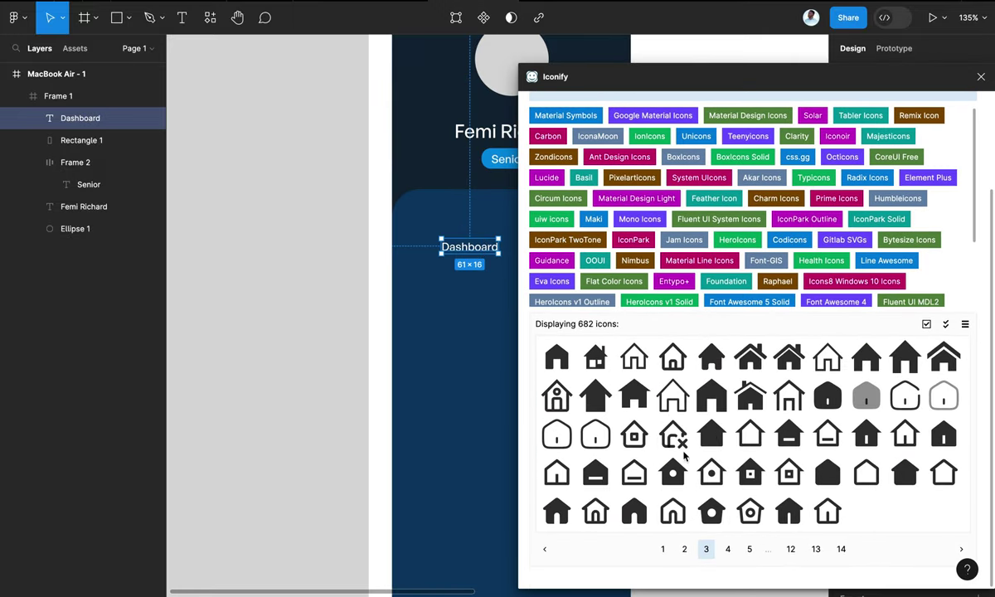
click(728, 549)
click(735, 549)
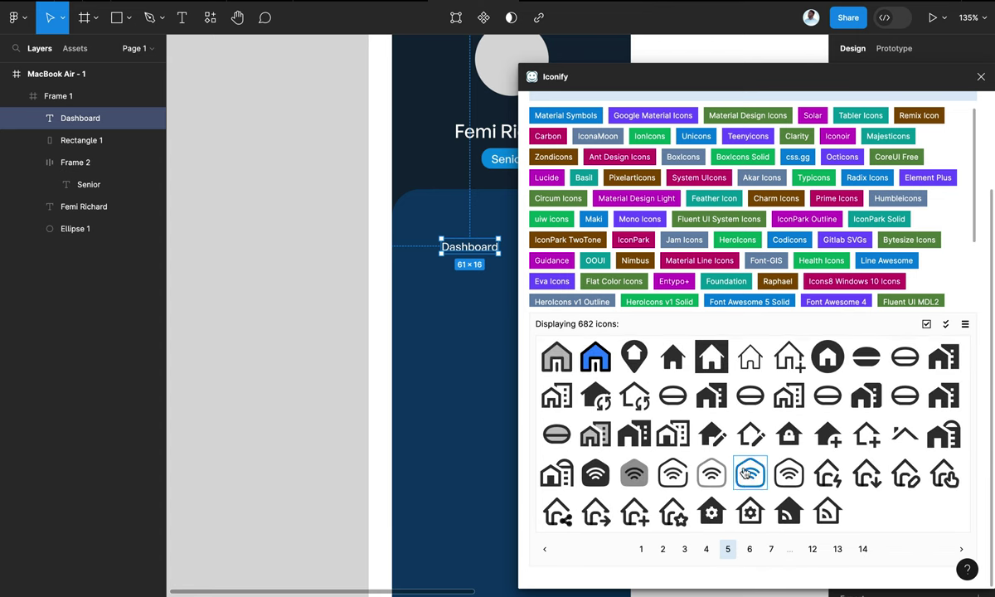
click(748, 548)
drag(342, 309, 334, 297)
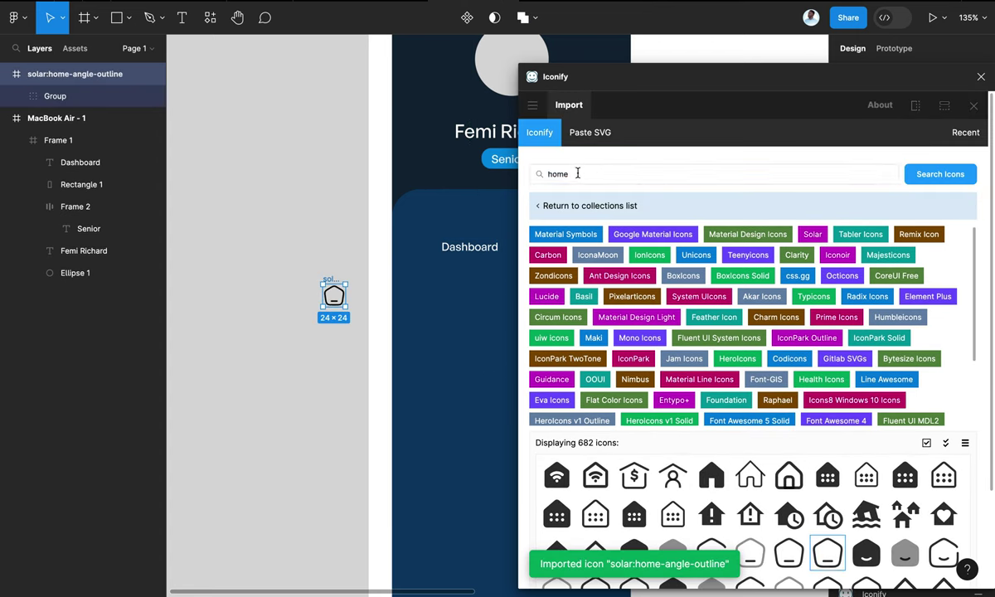
Step: Place a folder-with-files icon from a 'files' search, then browse report icons
double_click(577, 171)
text(files)
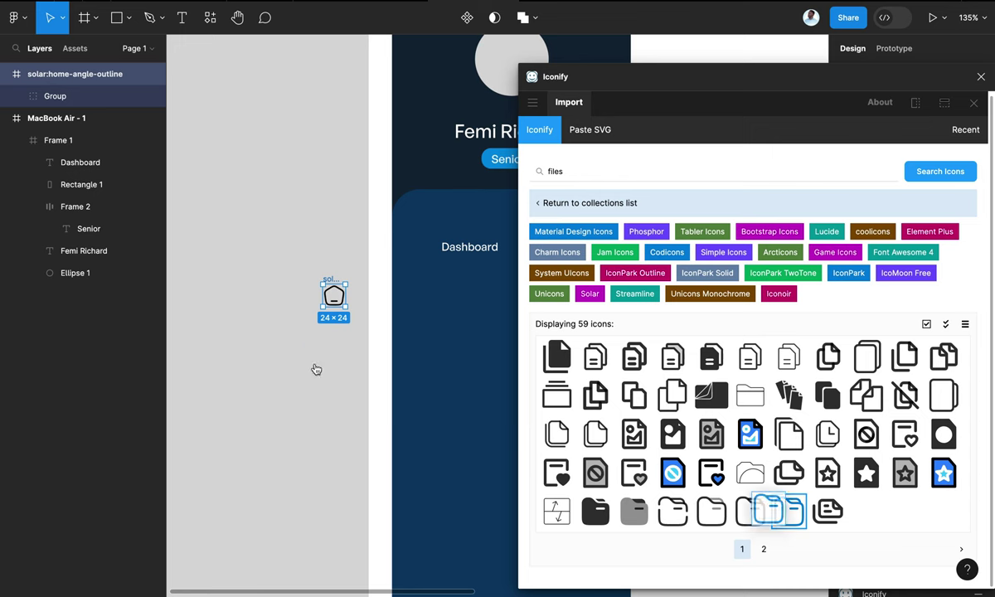
drag(316, 369, 315, 364)
text(report)
key(Return)
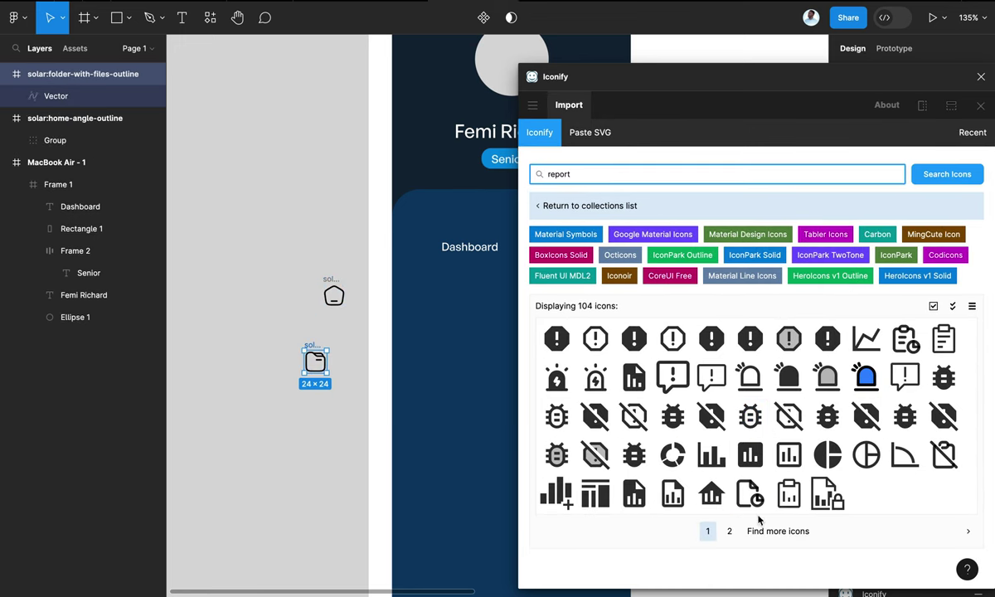
click(733, 533)
click(774, 551)
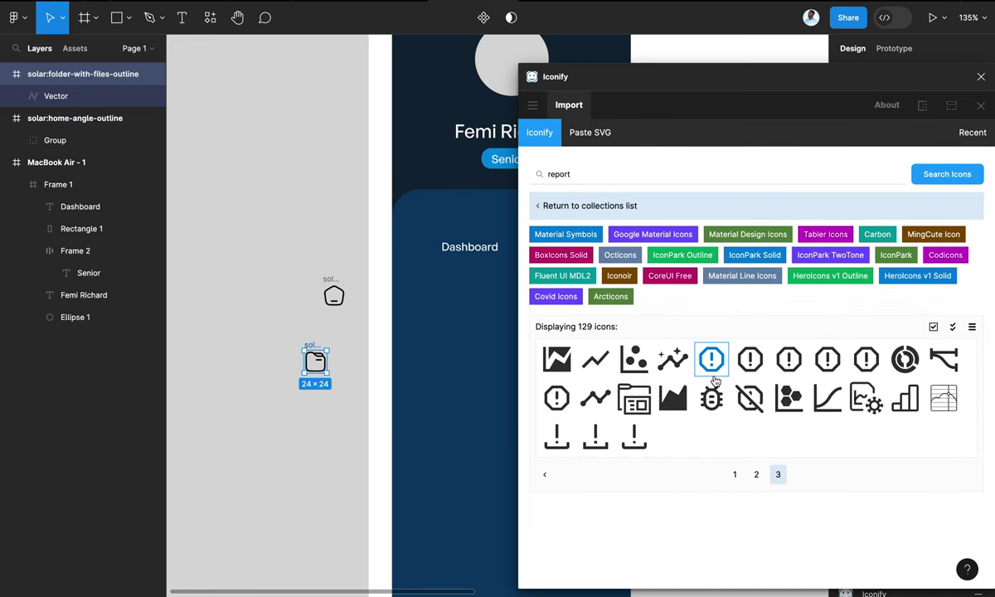
Step: Search 'chart' and place the pie-chart outline icon on the canvas
text(chart)
key(Return)
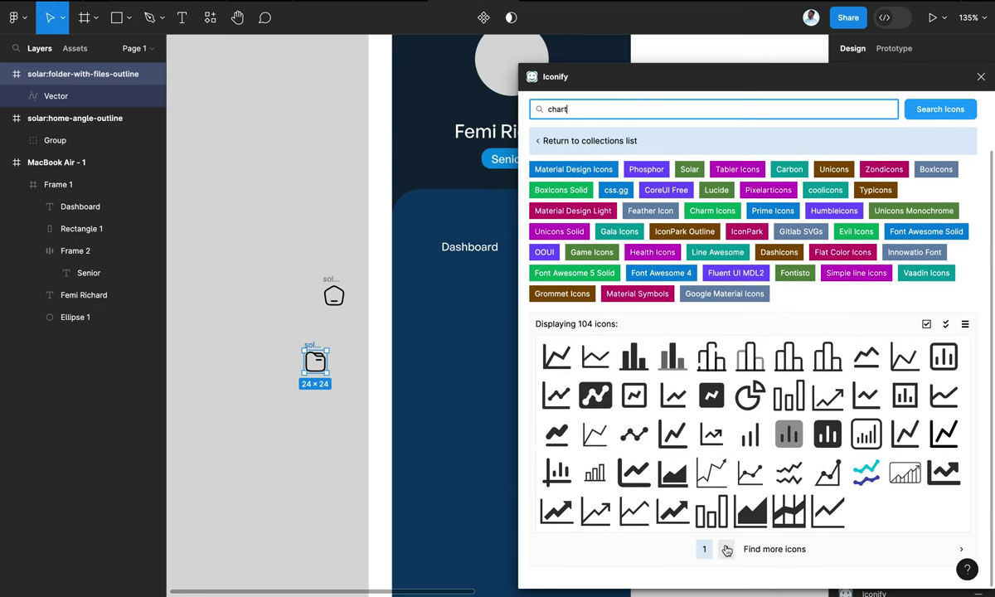
click(726, 550)
click(717, 549)
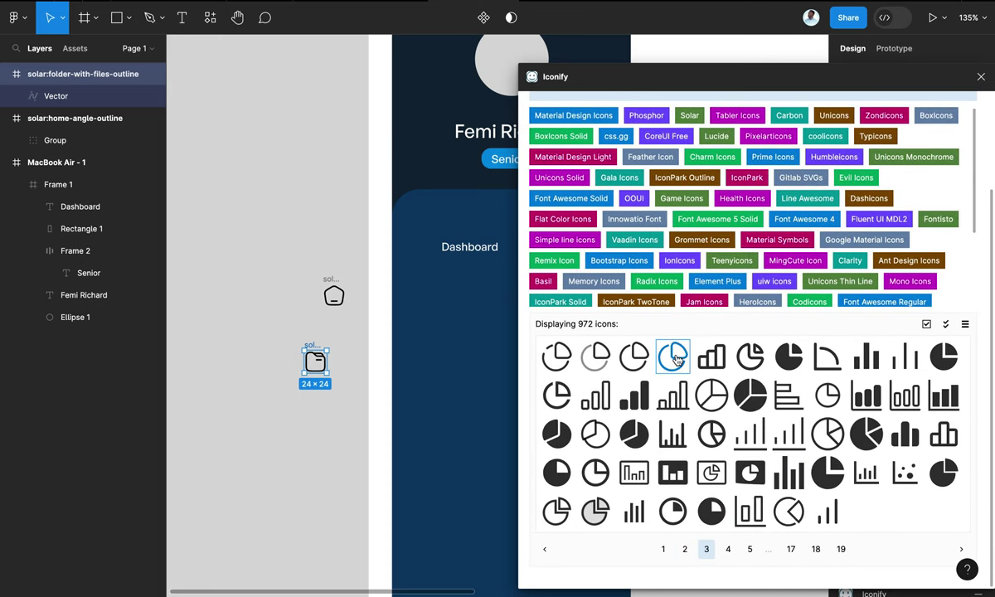
drag(368, 407, 365, 407)
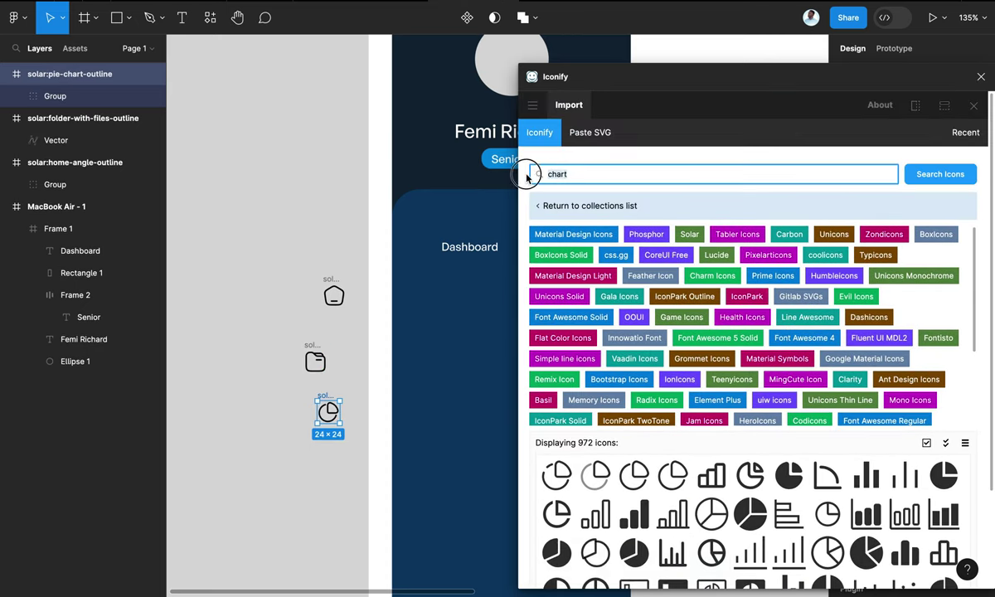
Step: Search 'invoice', place the invoice outline icon, and close Iconify
text(invoice)
key(Return)
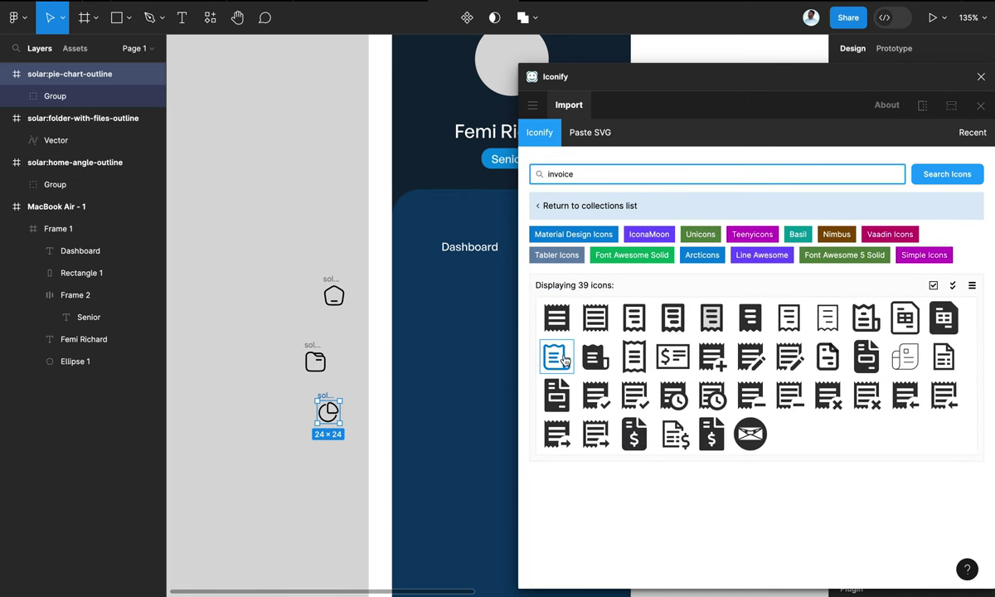
drag(564, 358, 267, 444)
click(356, 305)
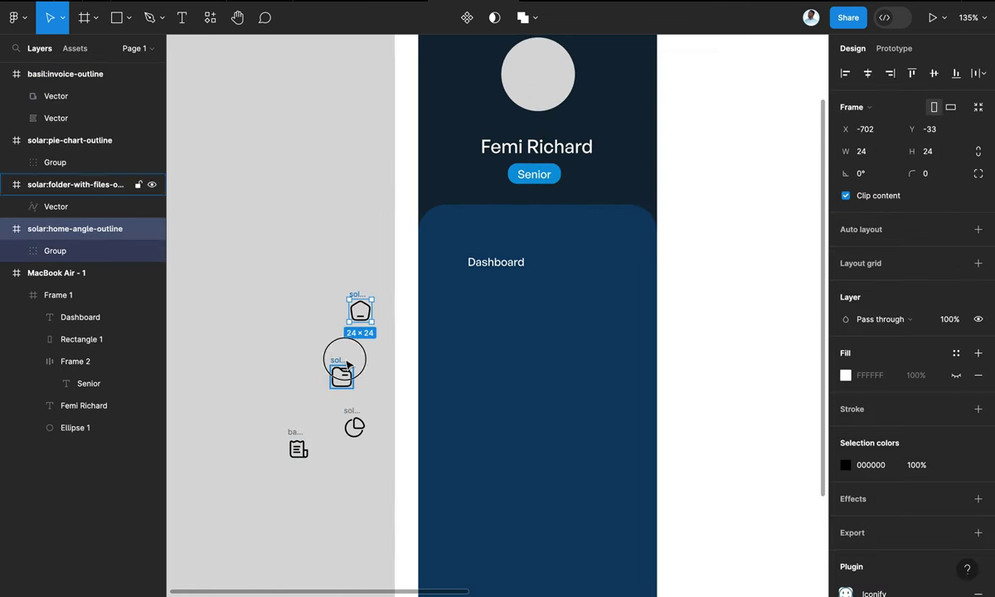
Step: Move the home icon beside the Dashboard label and resize the four icons to 18×18
shift+click(342, 376)
shift+click(354, 427)
shift+click(299, 448)
click(358, 311)
drag(358, 311, 445, 263)
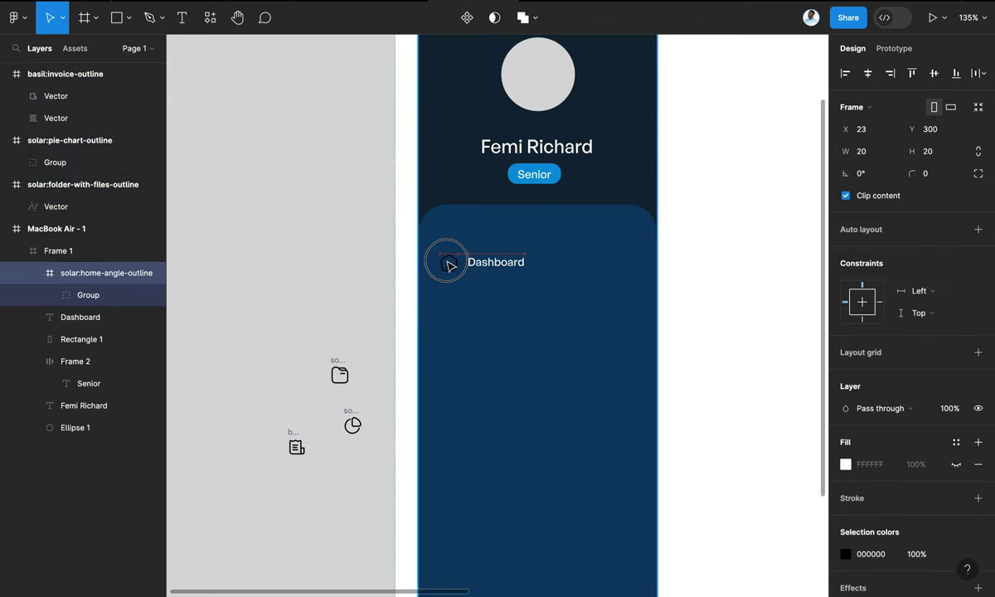
shift+click(340, 375)
shift+click(352, 426)
shift+click(296, 446)
text(1)
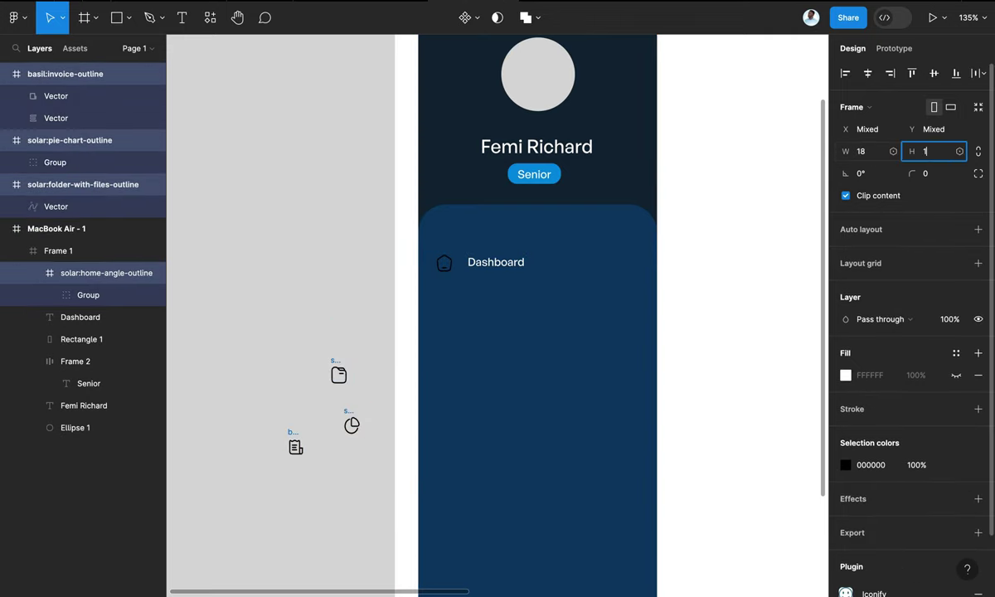
click(80, 339)
Step: Colour the home icon, Dashboard text and other icons white
click(106, 272)
shift+click(81, 316)
shift+click(338, 374)
shift+click(352, 424)
shift+click(296, 446)
click(845, 555)
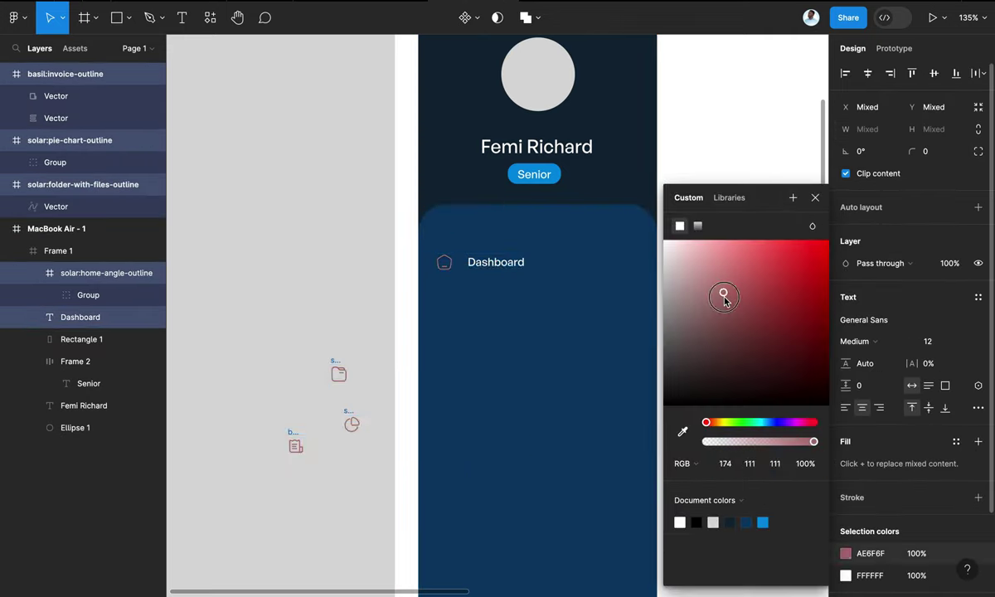
drag(722, 291, 663, 237)
click(496, 262)
Step: Wrap the home icon and Dashboard label in auto layout and draw a small dot beside it
shift+click(444, 263)
key(shift+a)
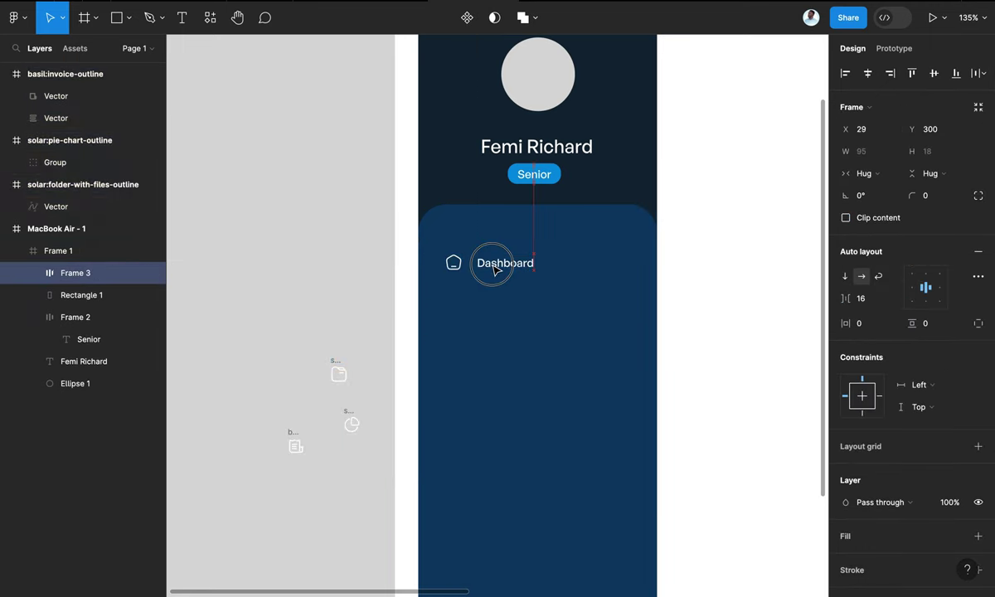
scroll(497, 261, up, 2)
key(o)
drag(664, 254, 672, 262)
scroll(672, 260, up, 5)
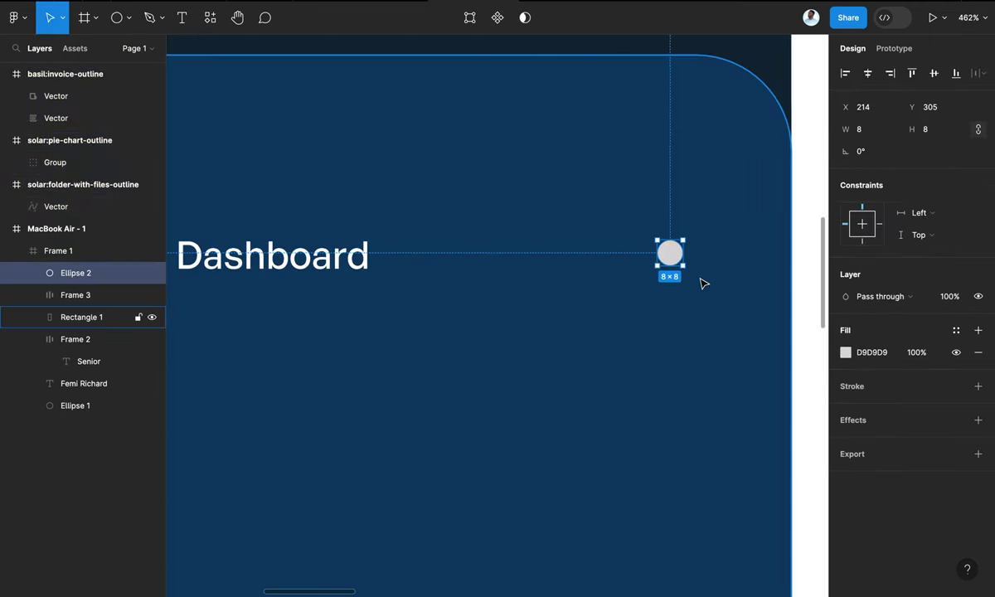
scroll(673, 258, up, 2)
key(k)
key(shift+a)
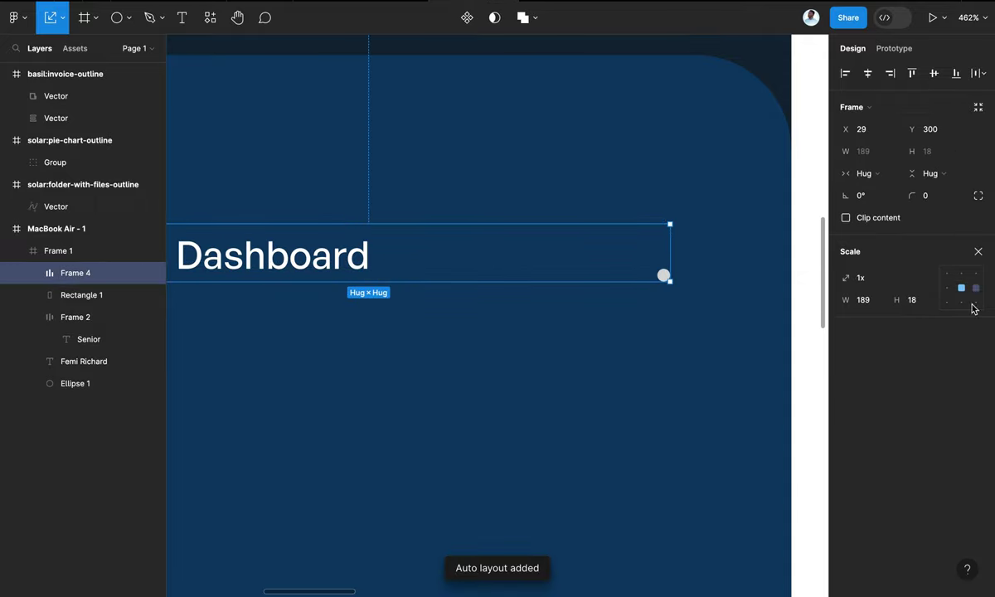
key(ctrl+z)
Step: Fill the dot with blue #008EDF and save it as a colour style named 'Blue'
scroll(676, 260, down, 3)
double_click(676, 260)
key(Escape)
click(845, 352)
click(746, 522)
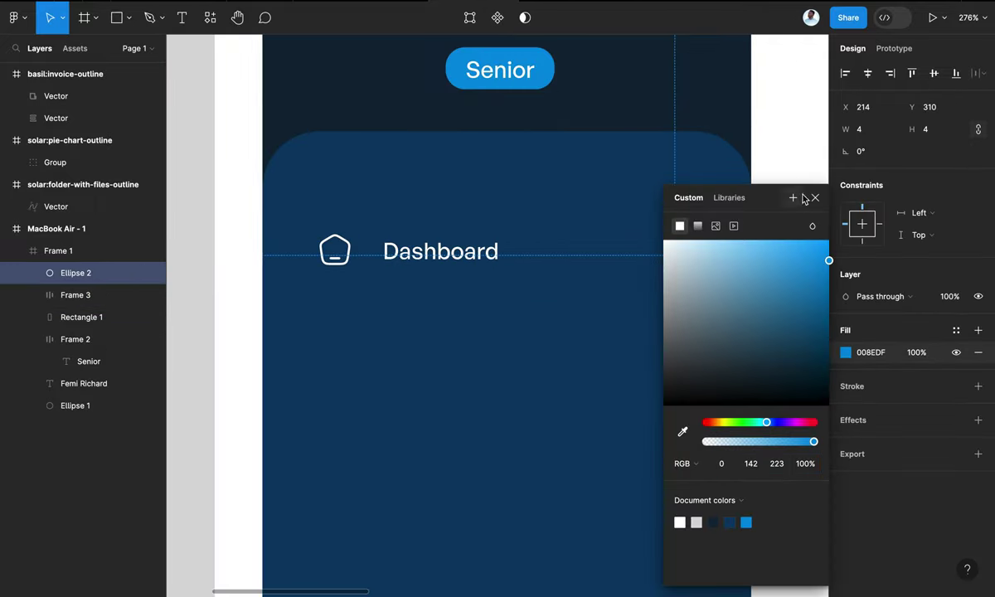
click(796, 334)
text(Blue)
key(Return)
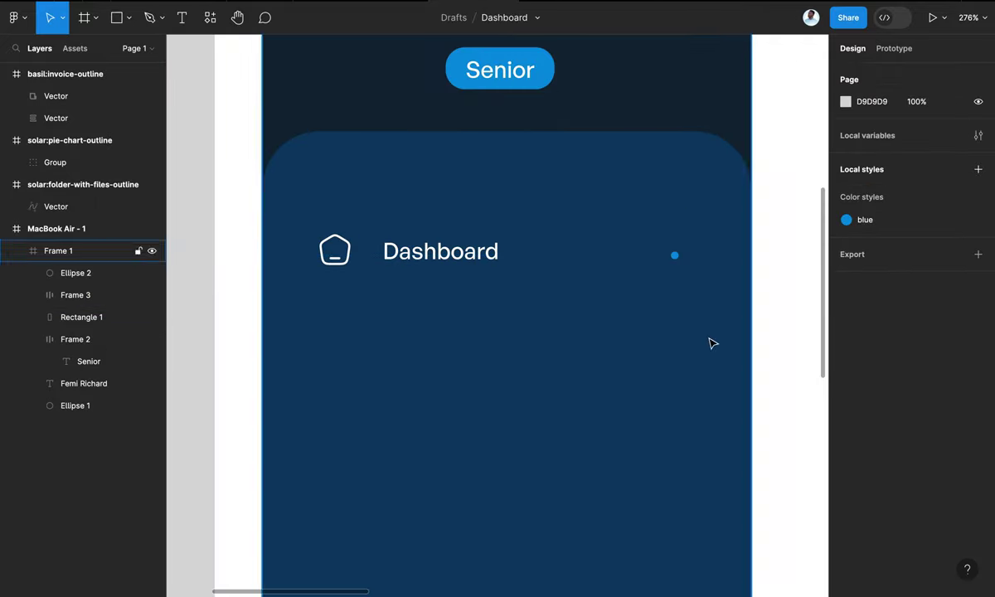
Step: Combine the dot and Dashboard row in auto layout and duplicate the row underneath
scroll(663, 291, down, 3)
click(656, 213)
shift+click(657, 213)
key(shift+a)
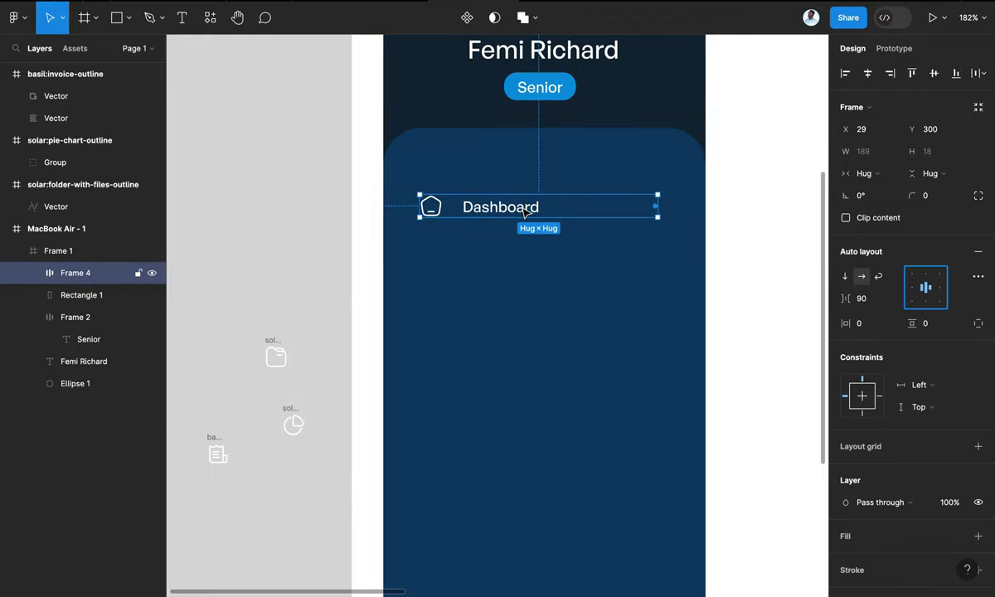
alt+drag(524, 213, 529, 246)
scroll(653, 246, up, 5)
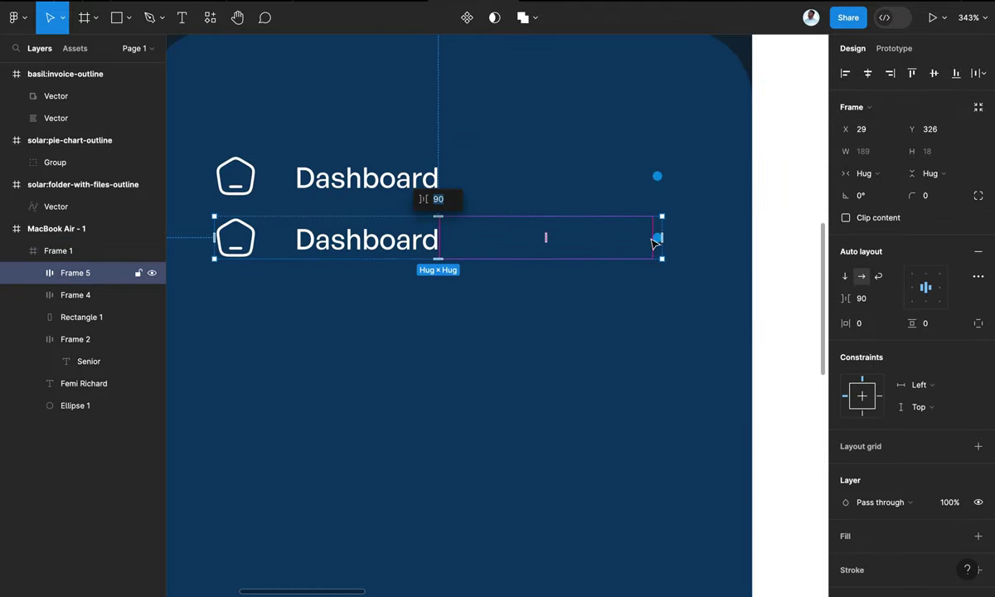
click(657, 236)
scroll(718, 220, down, 5)
click(717, 220)
click(717, 219)
Step: Dim the copied row to #6790B5, relabel it Projects, and recolour the spare icons
click(845, 476)
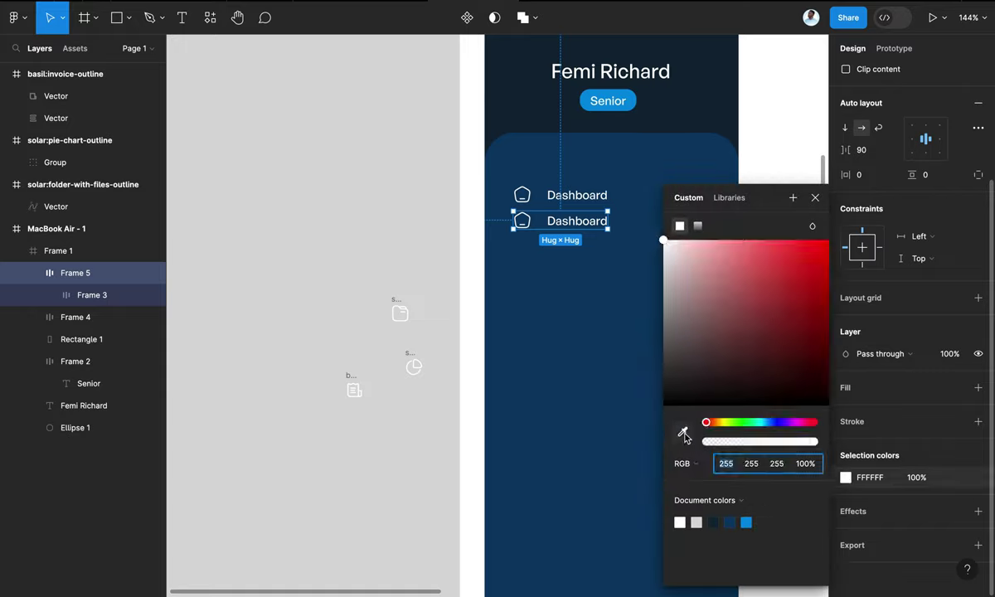
click(743, 292)
click(813, 200)
double_click(578, 243)
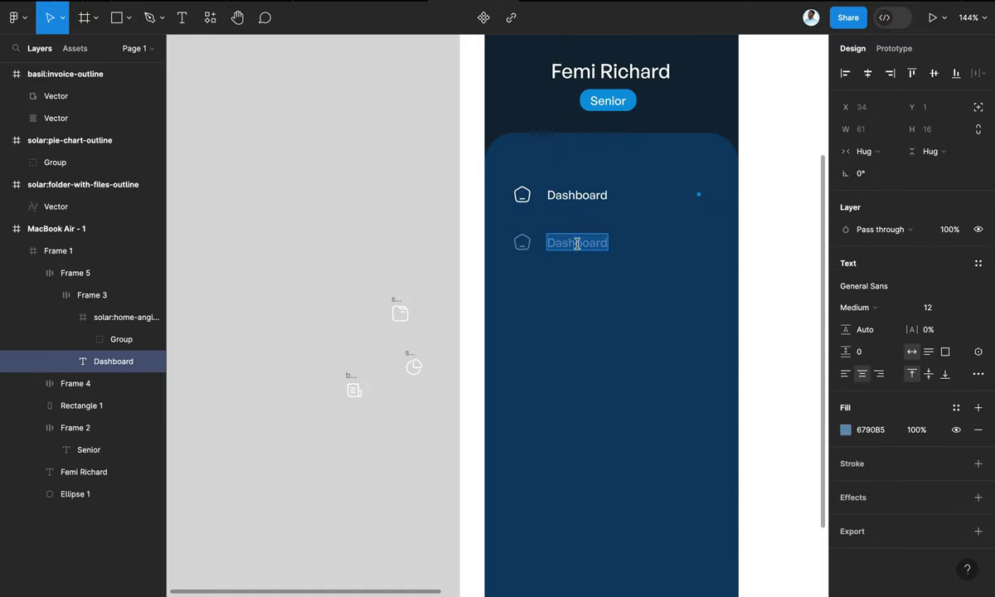
text(Projects)
drag(285, 281, 431, 406)
click(578, 243)
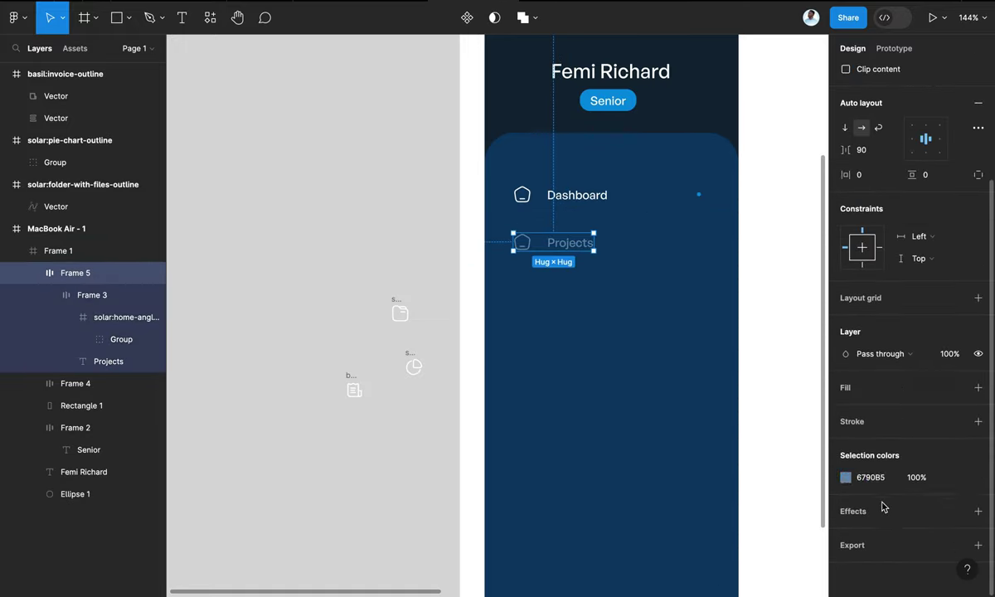
drag(275, 255, 439, 411)
click(870, 465)
Step: Swap the folder icon into the Projects row and stack both rows in vertical auto layout
click(420, 307)
mouse_move(399, 313)
mouse_down()
mouse_move(523, 243)
mouse_move(568, 290)
mouse_up()
click(626, 237)
click(626, 237)
shift+click(577, 195)
key(shift+a)
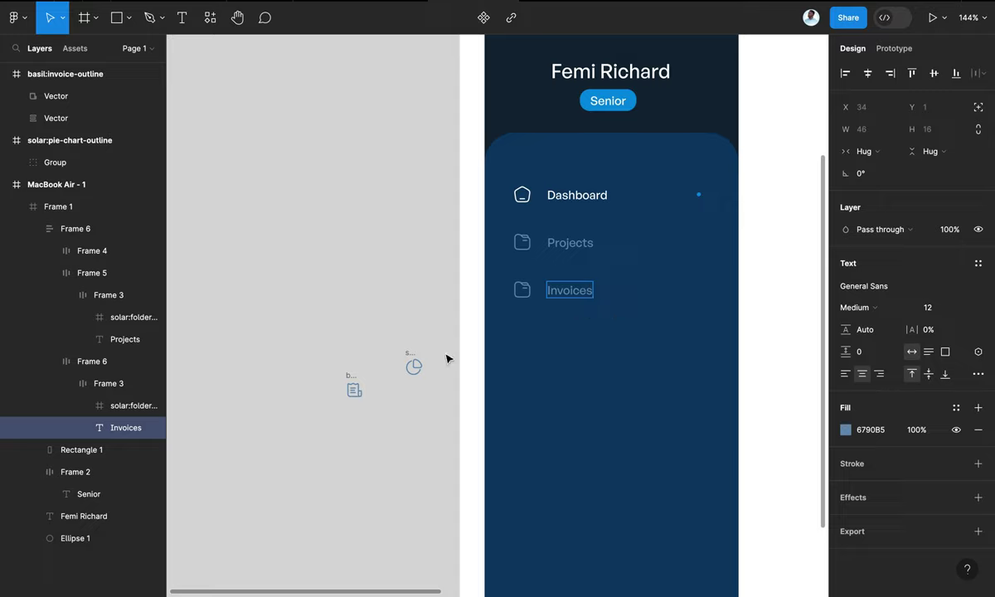
Step: Put the invoice icon into the Invoices row and duplicate that row below
drag(354, 390, 522, 289)
right_click(516, 290)
scroll(586, 332, down, 2)
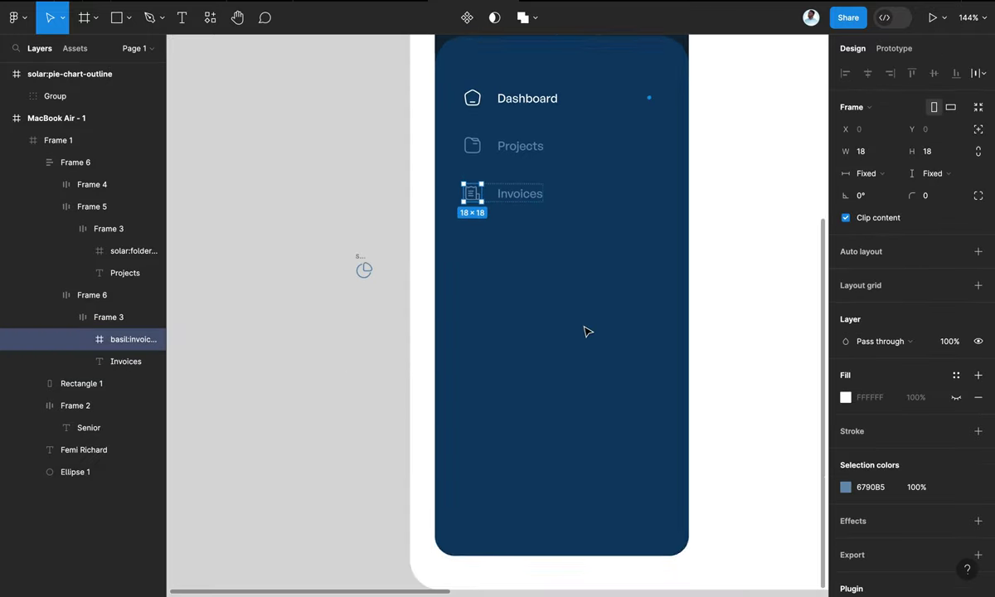
key(Escape)
key(Escape)
key(ctrl+d)
key(Escape)
Step: Replace the new row's icon with the pie-chart for Reports and place a label copy at the sidebar bottom
ctrl+click(505, 242)
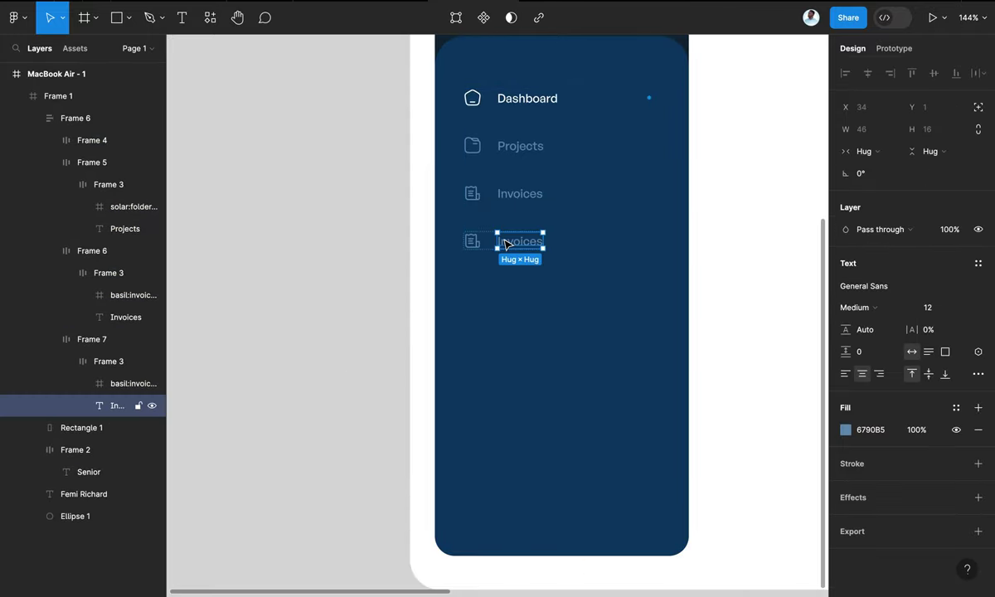
click(471, 241)
right_click(473, 240)
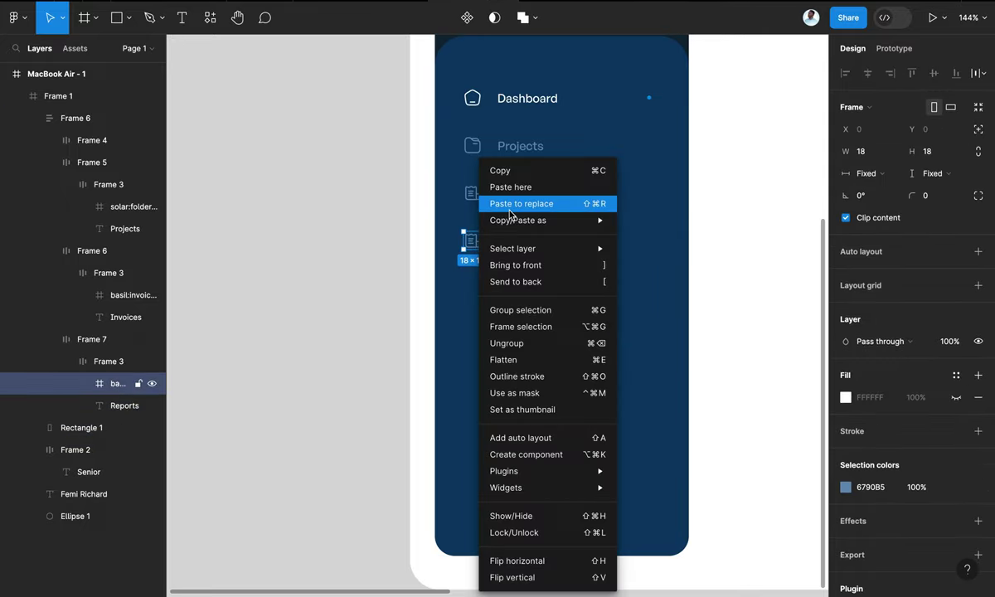
click(523, 204)
click(571, 285)
scroll(358, 306, down, 2)
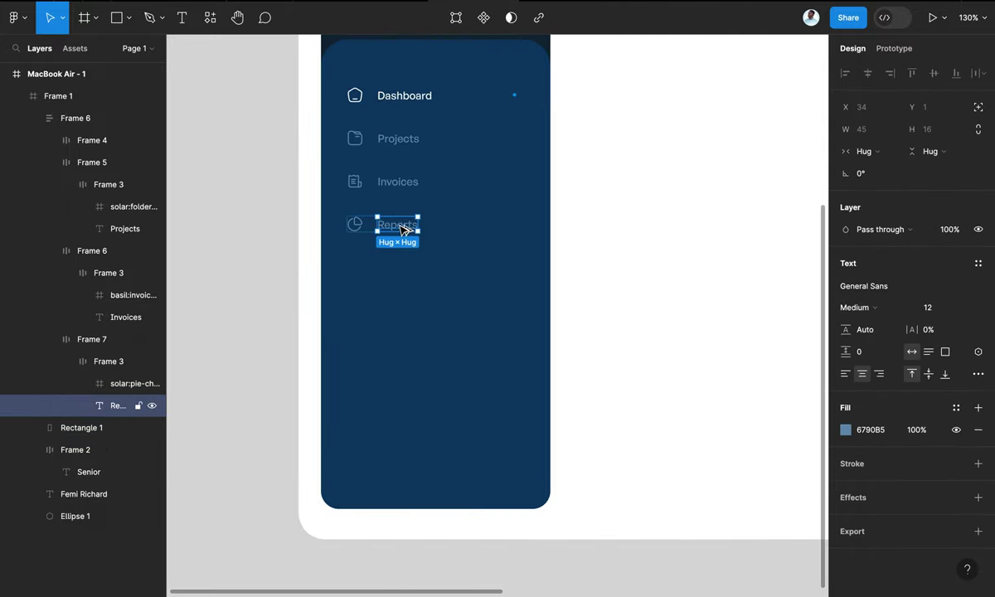
drag(390, 224, 396, 417)
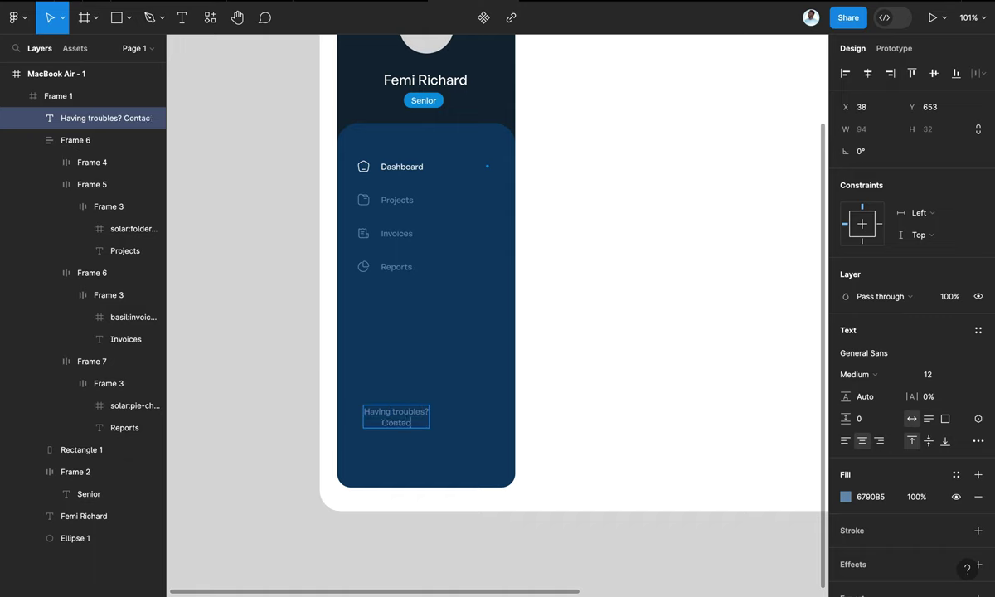
Step: Wrap the help text in a padded auto-layout box filled #112537 with radius 10
key(shift+a)
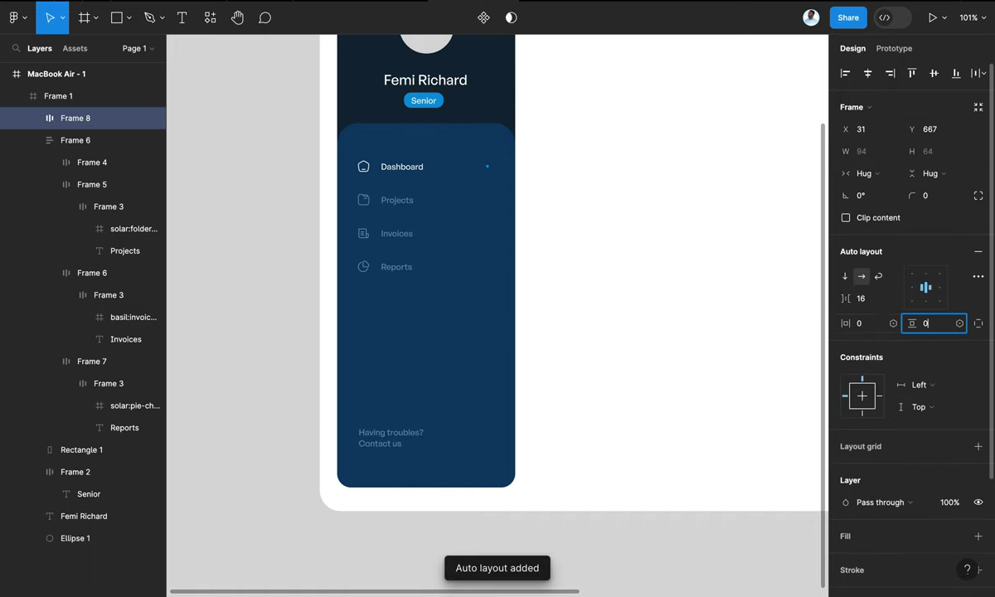
drag(845, 324, 821, 328)
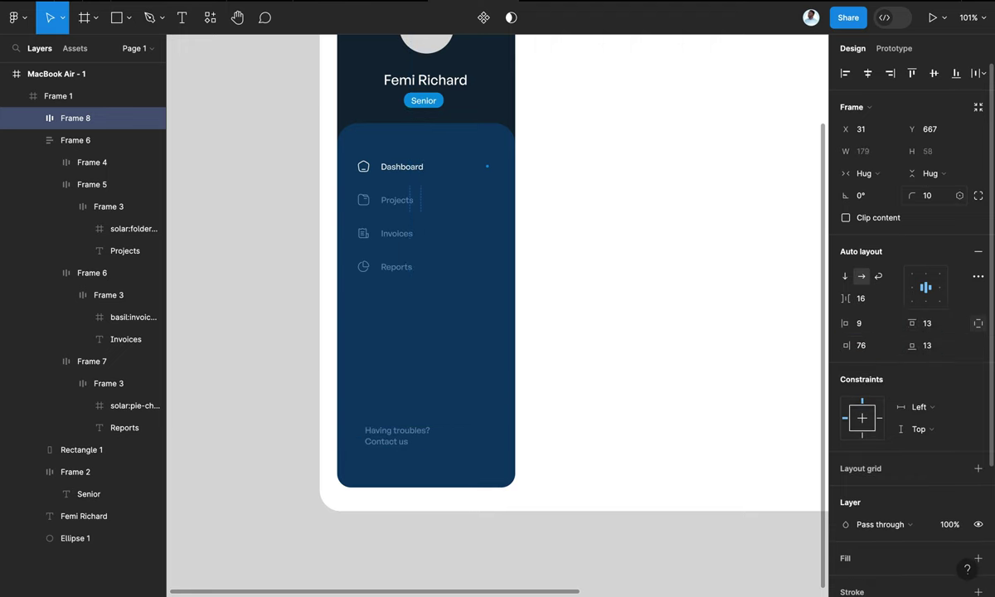
scroll(912, 332, down, 3)
click(977, 382)
click(845, 410)
click(676, 427)
click(425, 108)
key(Escape)
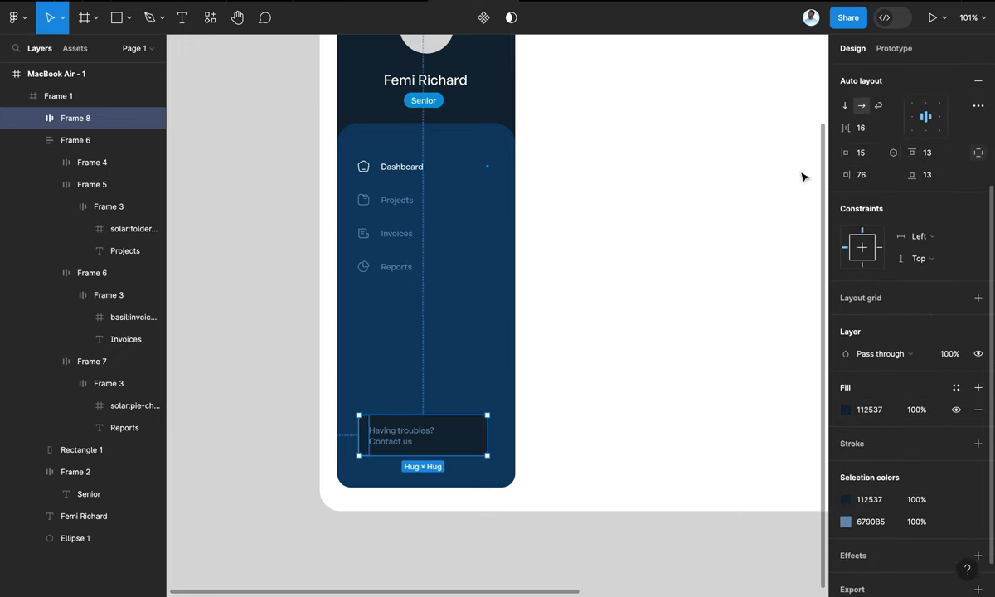
Step: Lighten the help text colour to #97BAD9
click(484, 362)
click(455, 444)
scroll(912, 374, down, 2)
click(846, 477)
click(713, 267)
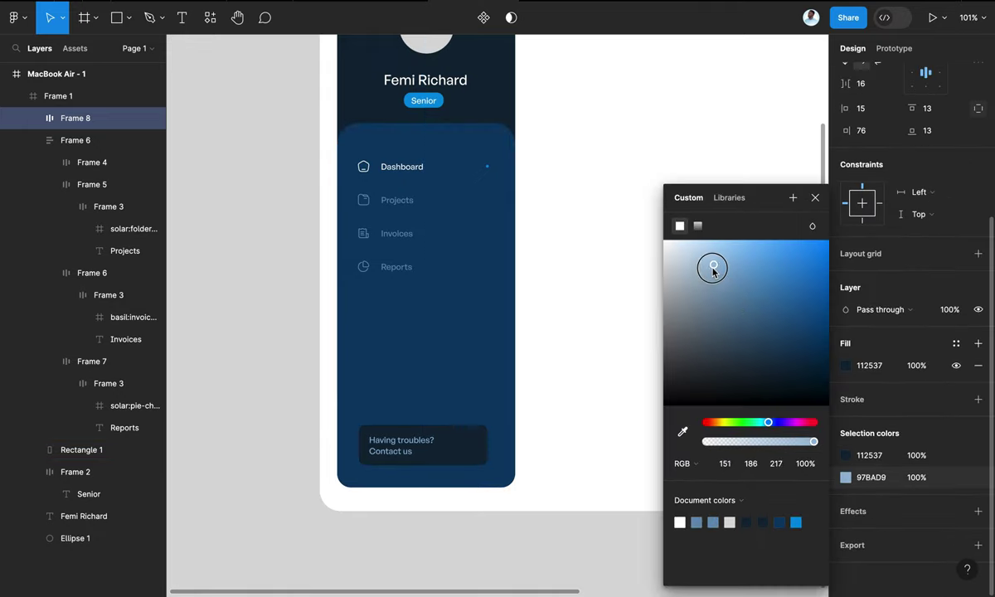
key(Escape)
click(412, 163)
Step: Fill the profile circle with a male avatar photo from the Content Reel plugin
double_click(411, 166)
key(ctrl+slash)
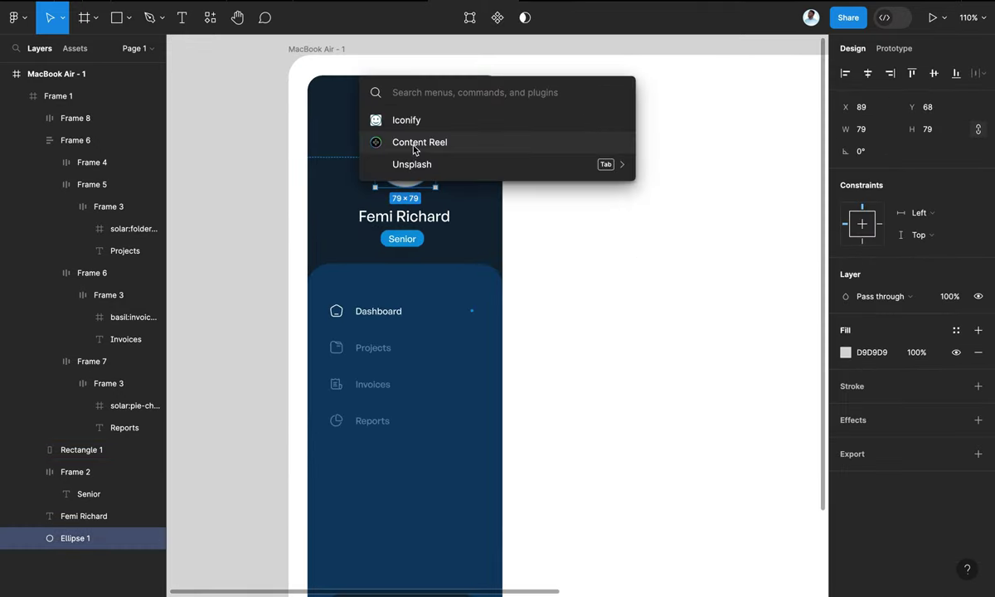
click(413, 142)
scroll(655, 216, down, 1)
click(695, 249)
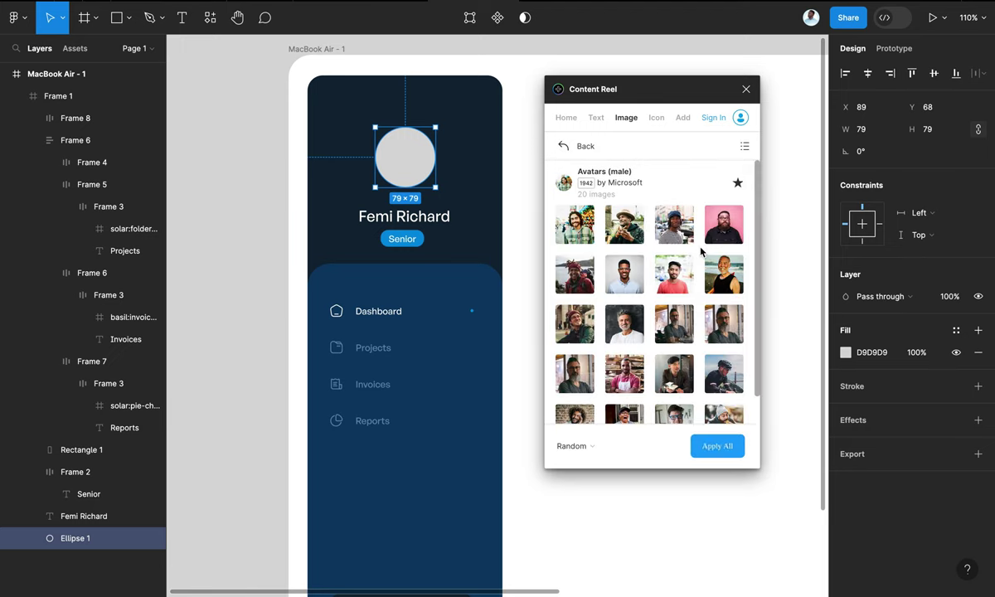
click(674, 235)
click(745, 89)
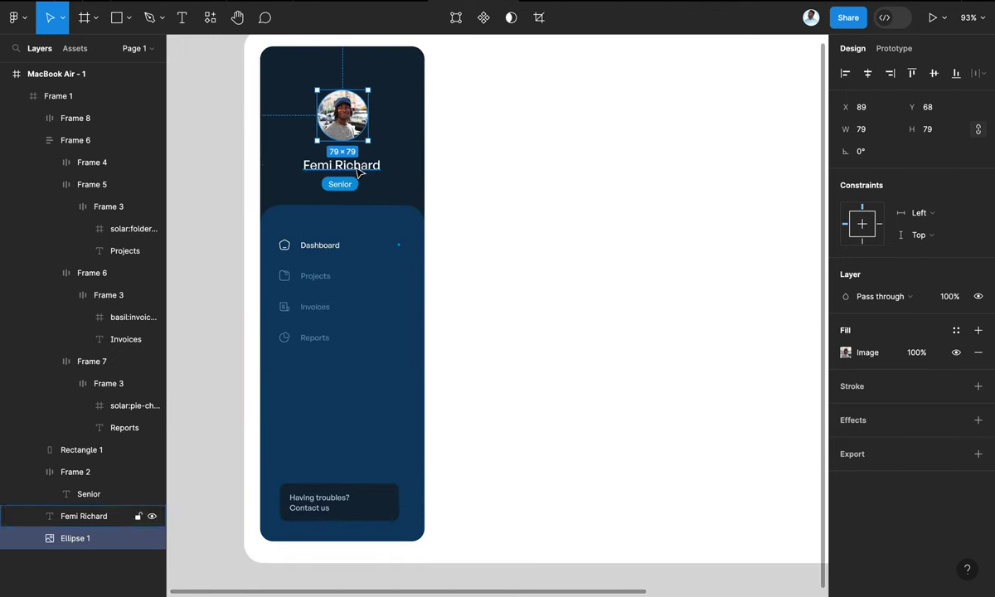
Step: Paste a copy of the name text and colour it #112537
key(ctrl+v)
click(846, 497)
text(112537)
key(Return)
click(817, 197)
Step: Change the copied text to 'Good morning Femi' with 'Good morning' in Semibold
double_click(489, 98)
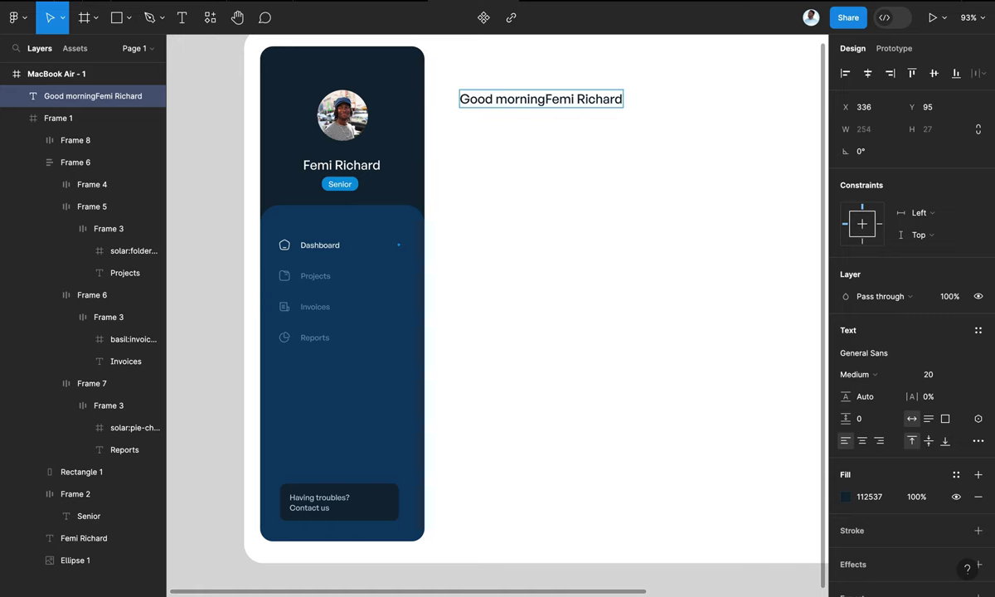
drag(545, 97, 460, 98)
click(854, 374)
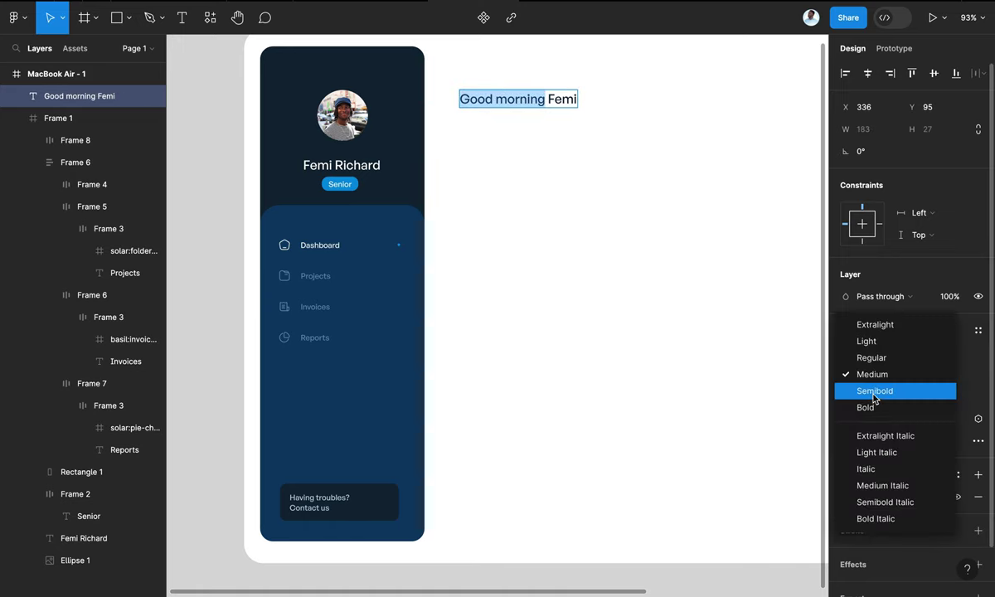
click(867, 390)
click(522, 109)
click(522, 100)
ctrl+scroll(498, 101, down, 5)
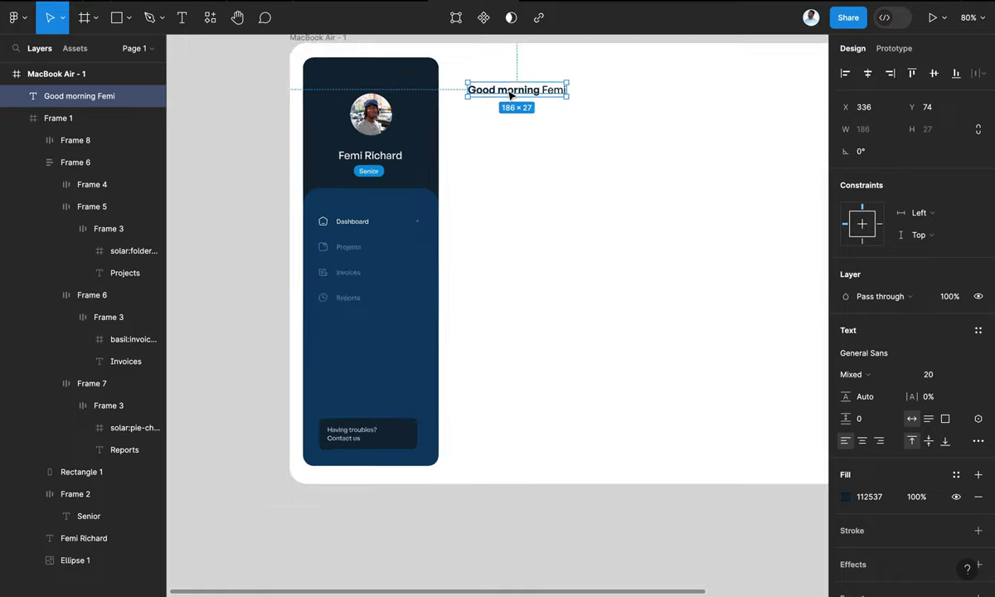
click(129, 17)
click(105, 51)
Step: Draw a square below the greeting with corner radius 20 and an eyedropped blue fill
drag(364, 115, 466, 217)
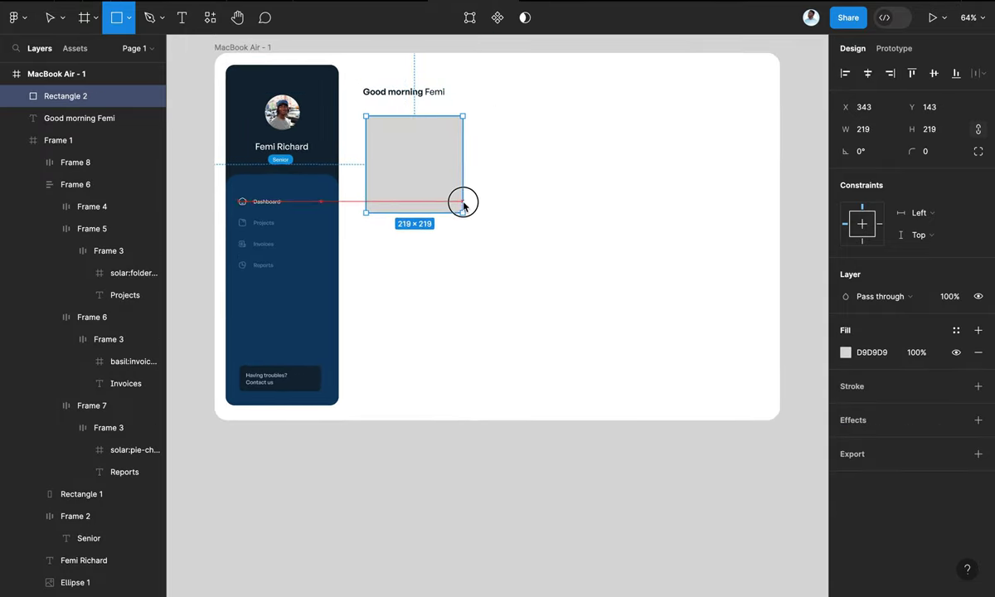
ctrl+scroll(467, 211, up, 3)
click(933, 153)
text(20)
click(846, 353)
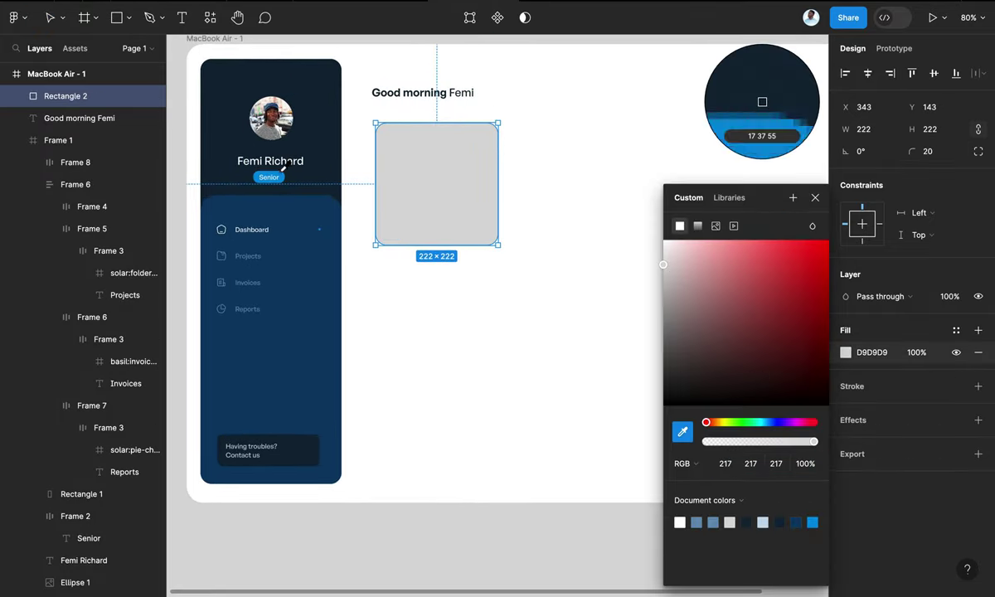
click(848, 18)
ctrl+scroll(493, 239, up, 2)
key(t)
click(468, 273)
Step: Add an Earnings label and a larger Semibold '$12,032' amount on the card
text(Earnings)
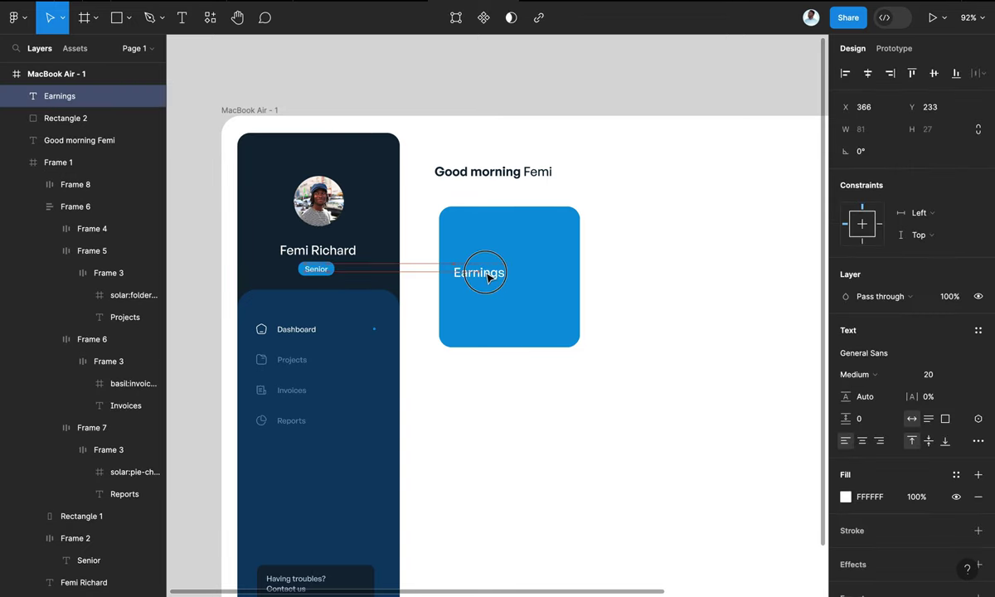
drag(487, 277, 485, 304)
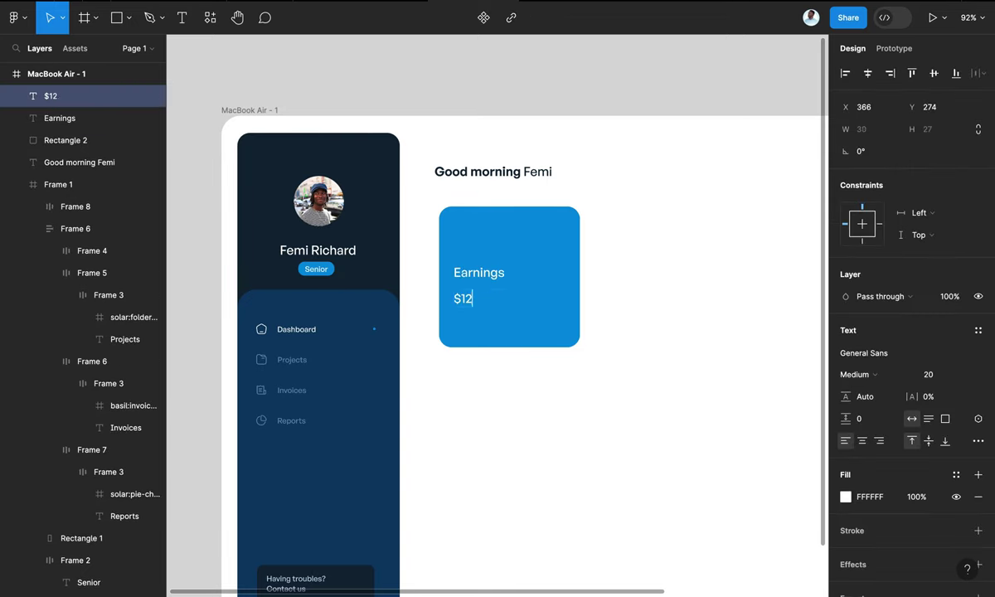
text(,032)
ctrl+scroll(667, 374, up, 5)
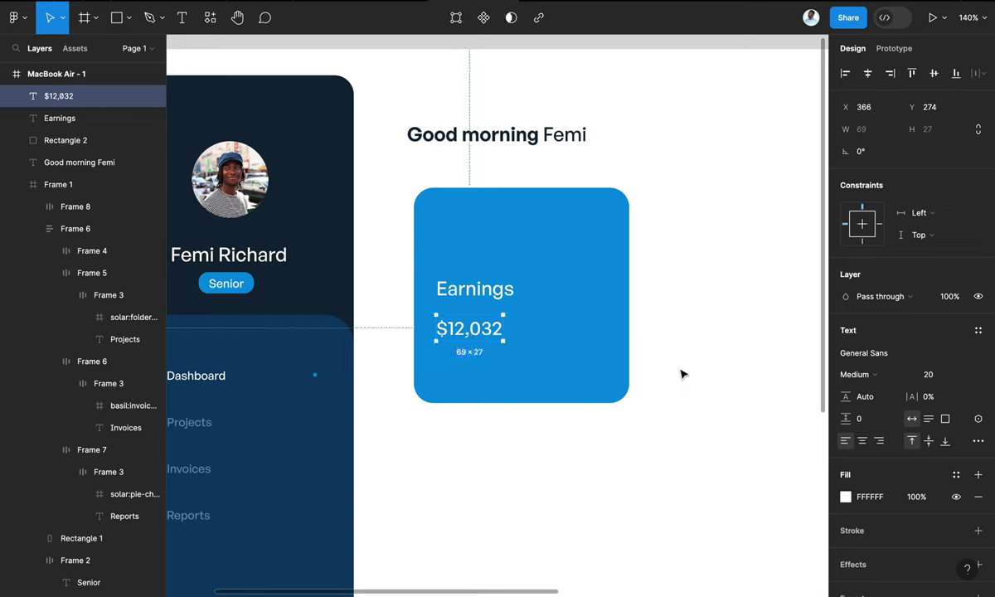
click(858, 374)
click(867, 391)
key(Escape)
mouse_move(522, 349)
mouse_down()
mouse_move(564, 362)
mouse_move(581, 330)
mouse_up()
click(479, 290)
click(483, 328)
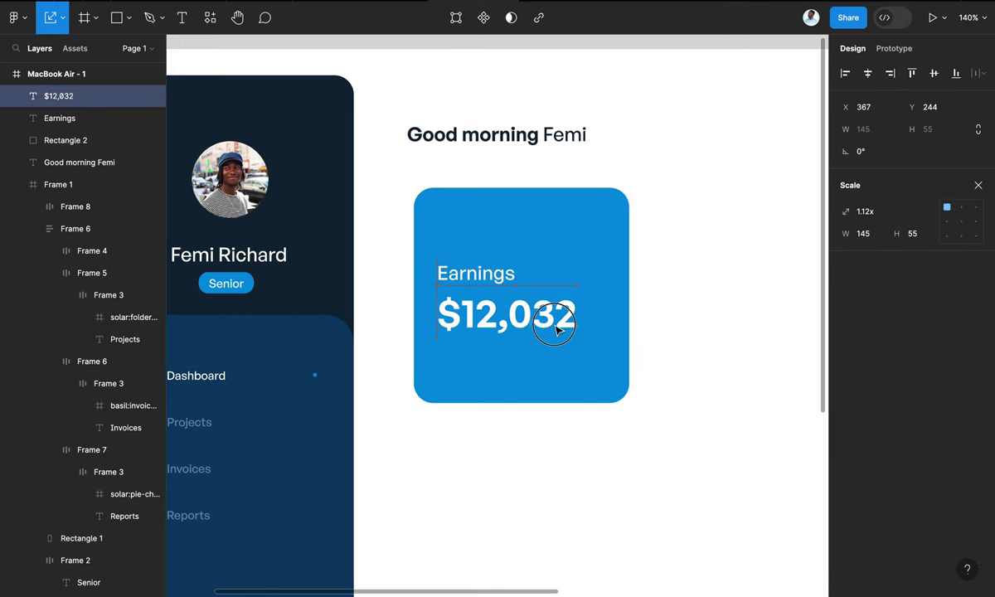
click(477, 276)
Step: Draw a small circle in the card's top-right with a dark navy Overlay fill
click(128, 17)
click(98, 101)
drag(609, 213, 572, 251)
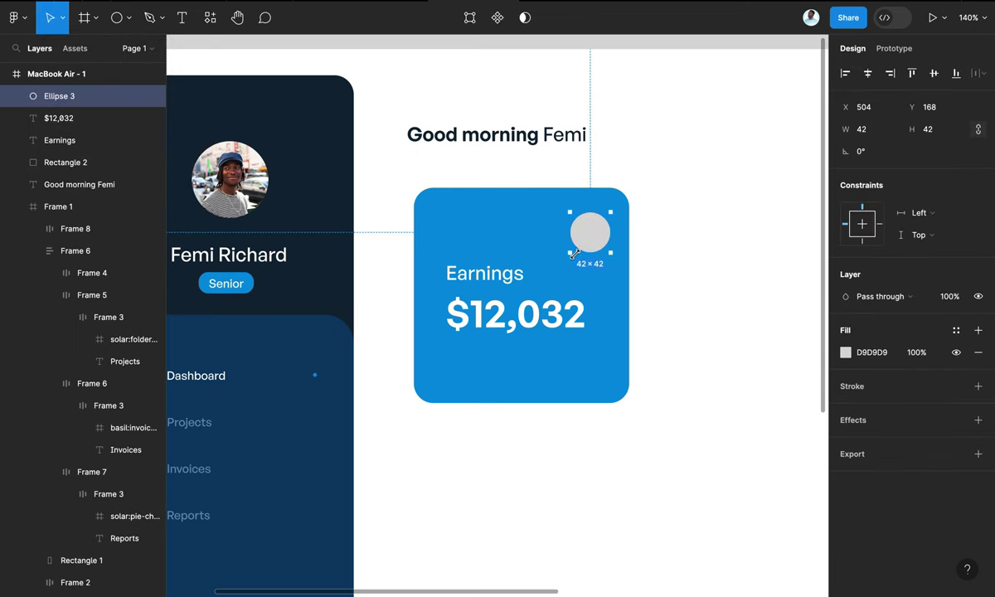
key(v)
click(851, 348)
click(746, 523)
click(817, 225)
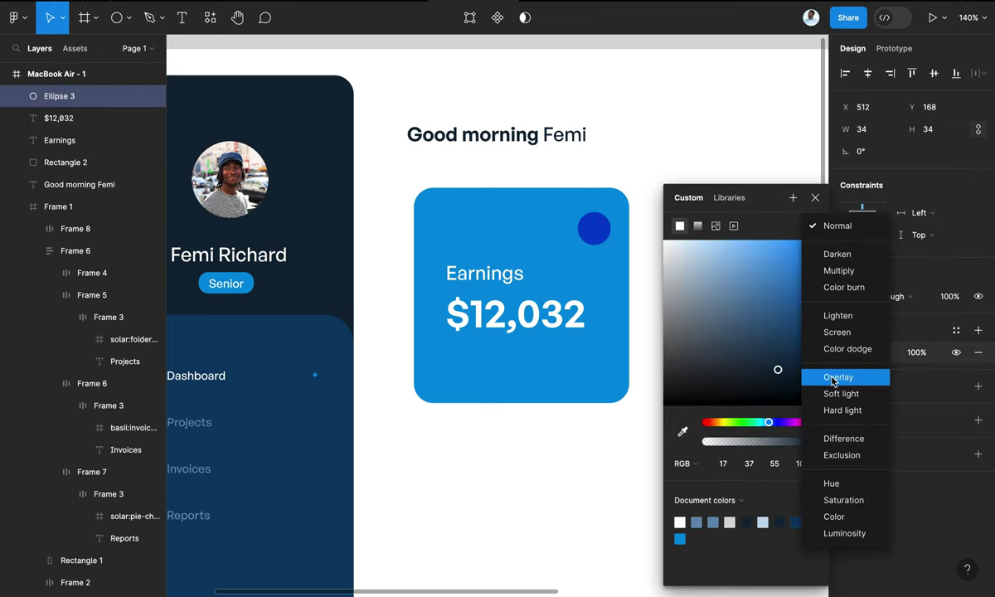
click(833, 377)
click(708, 120)
key(ctrl+slash)
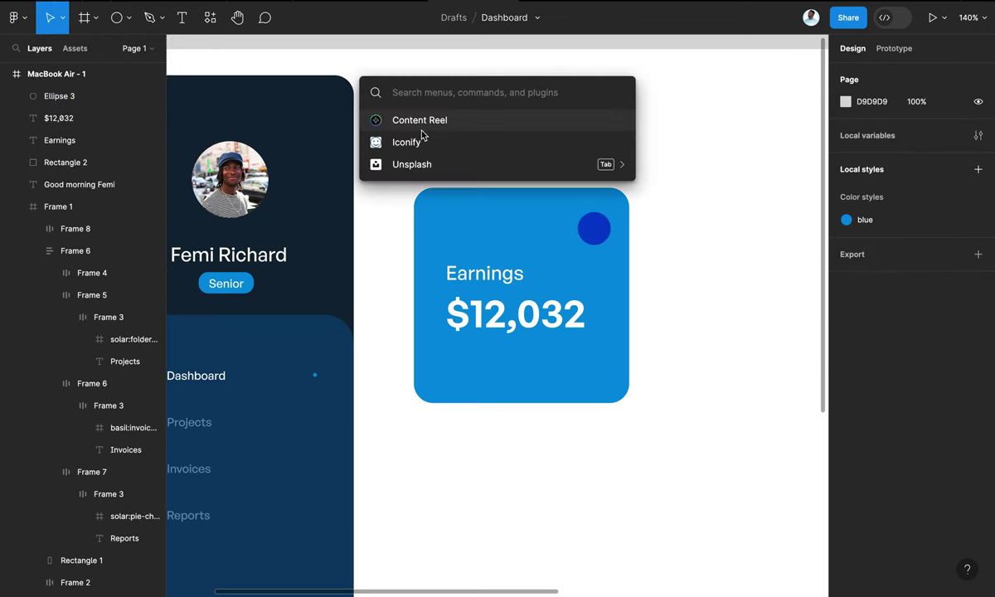
Step: Place an Iconify money-bag icon on the card's small circle, scaled to 20×20
click(427, 140)
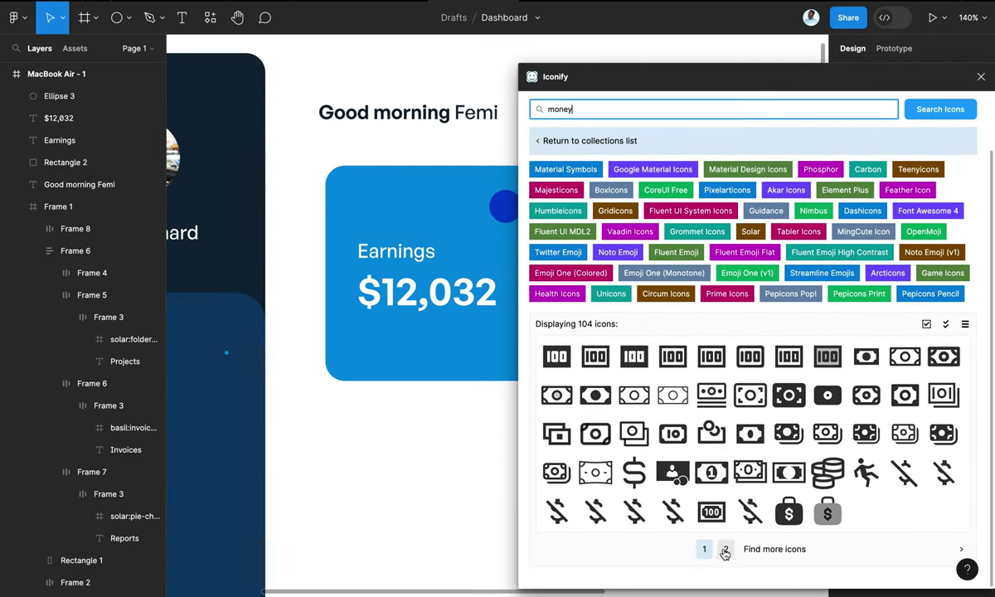
click(724, 548)
drag(522, 296, 438, 213)
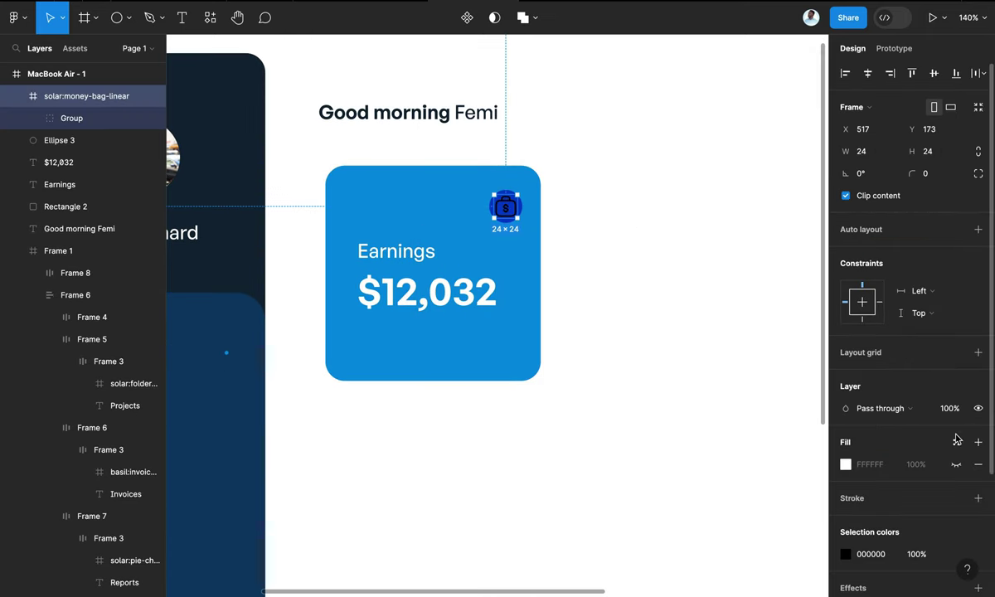
scroll(553, 227, up, 3)
text(k20)
key(Return)
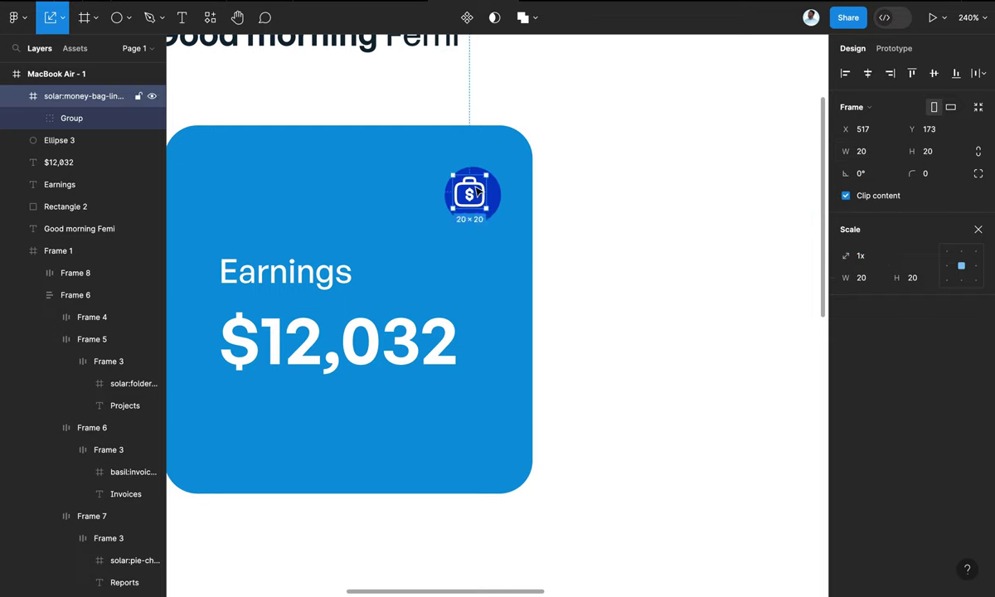
Step: Duplicate the small circle and enlarge the copy to 153×153 at 50% opacity
click(495, 201)
scroll(537, 209, up, 2)
key(ctrl+d)
scroll(535, 163, down, 3)
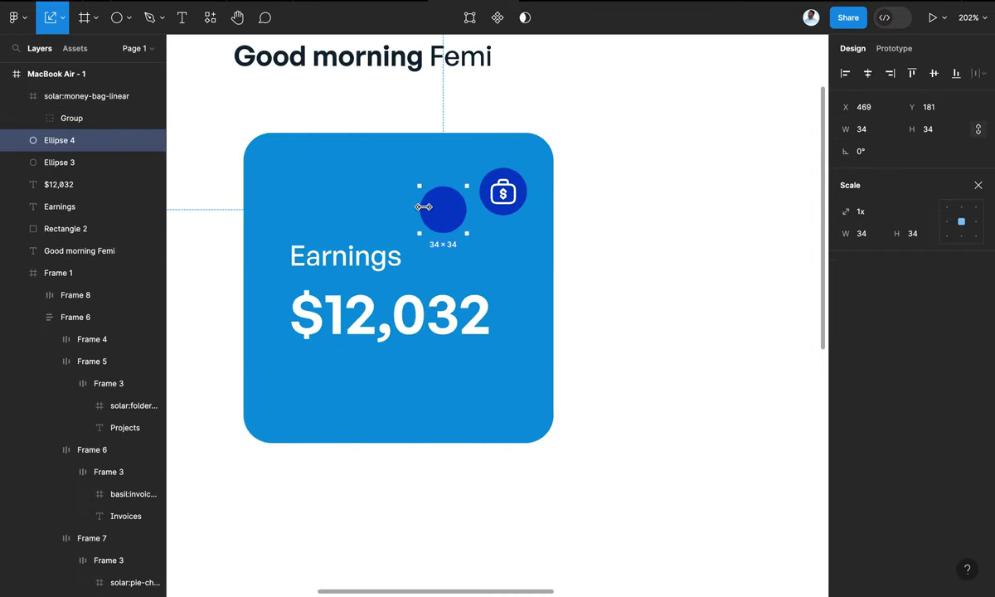
drag(461, 220, 553, 449)
mouse_move(488, 404)
mouse_down()
mouse_move(344, 399)
mouse_move(340, 436)
mouse_up()
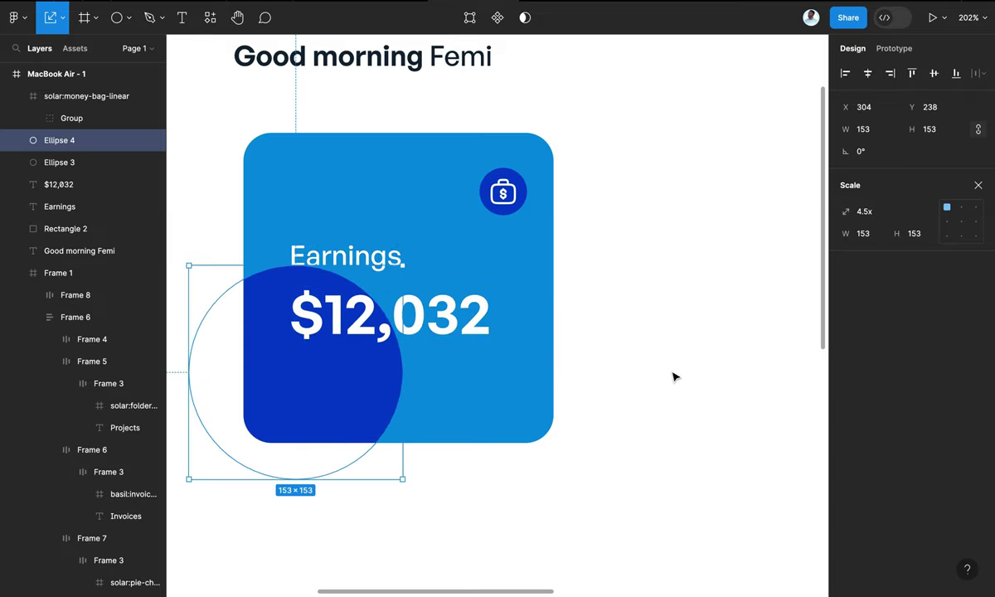
text(50)
key(Return)
Step: Move the big half-transparent circle so it overlaps the card's top-left corner
scroll(445, 360, down, 3)
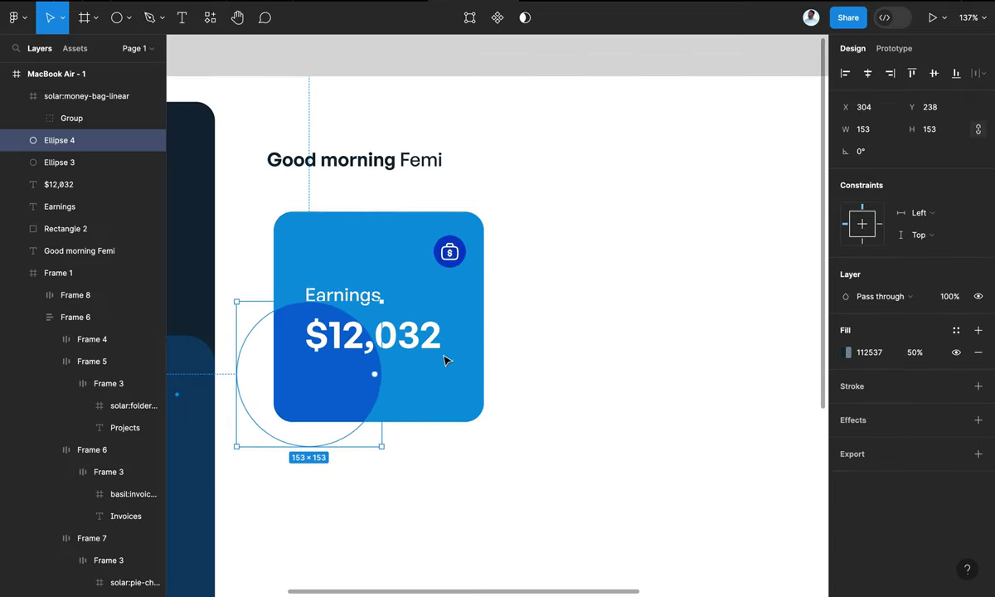
click(536, 377)
scroll(539, 314, down, 2)
scroll(537, 315, up, 3)
scroll(415, 290, up, 2)
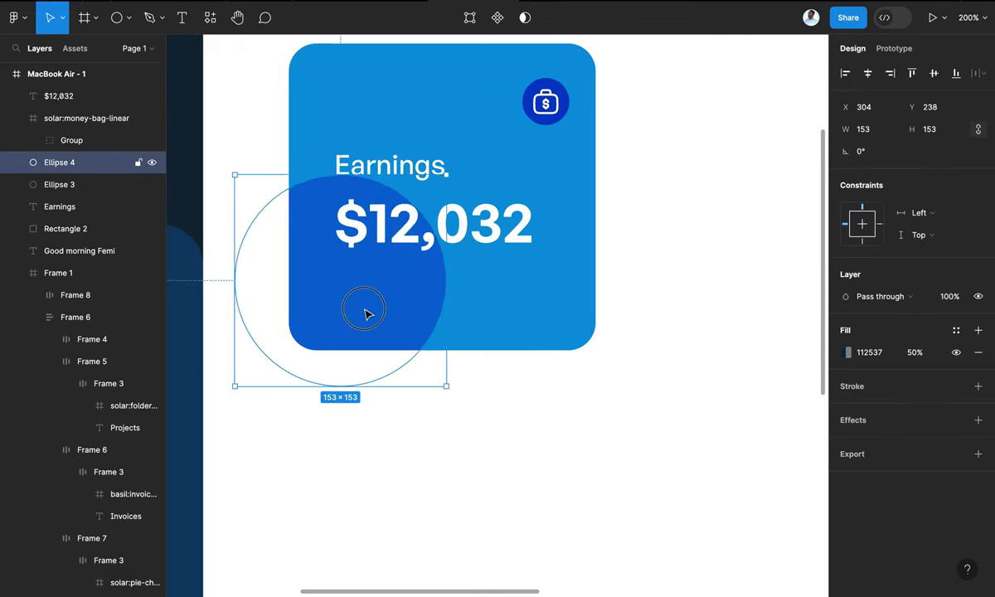
drag(367, 311, 344, 107)
scroll(323, 189, up, 2)
Step: Add a Medium-weight 12 px caption under the $12,032 amount
key(t)
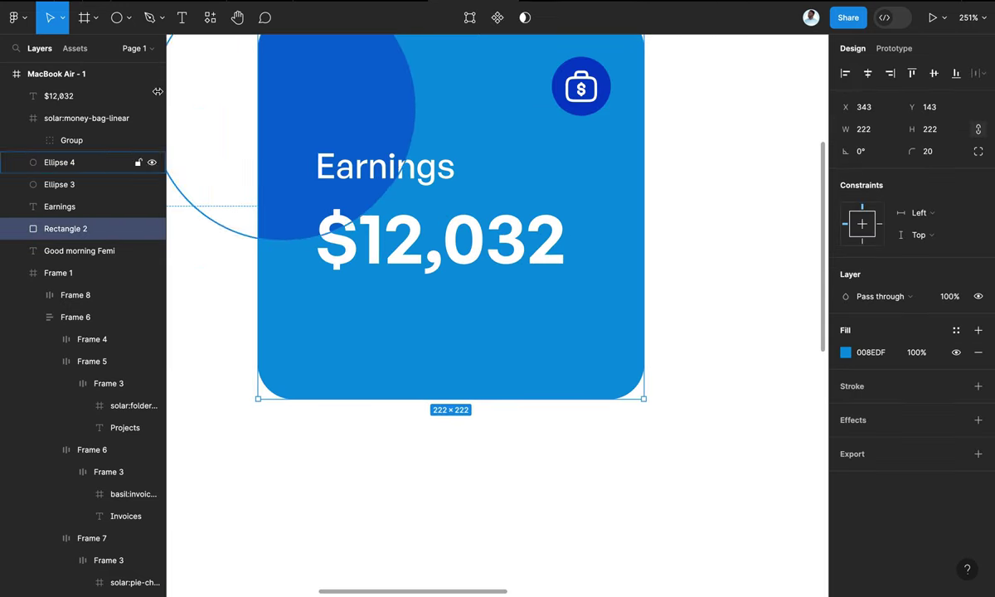
click(291, 323)
text(12% since last mon)
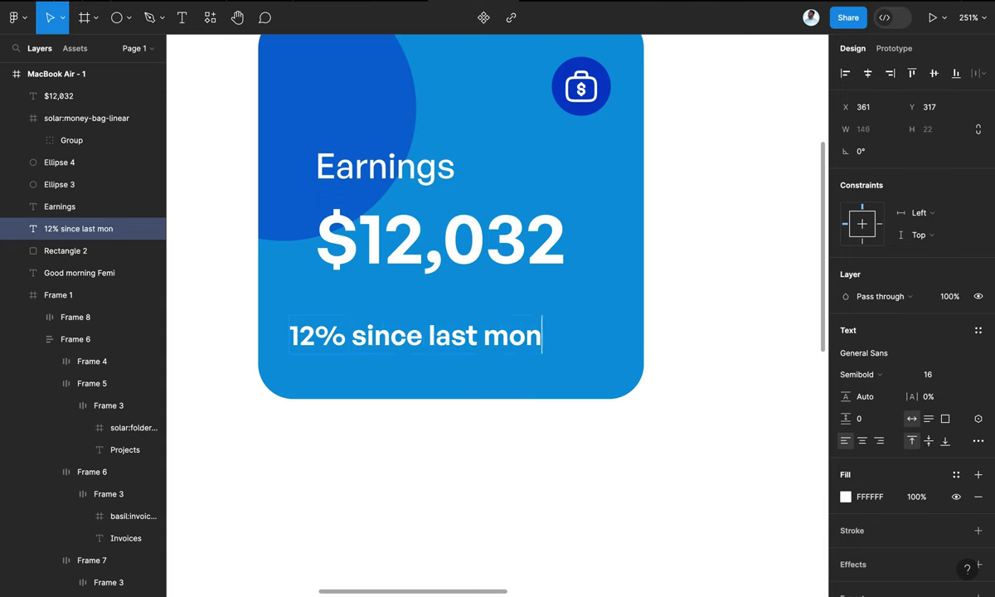
text(th)
click(858, 375)
click(882, 353)
click(928, 375)
text(12)
drag(434, 335, 478, 311)
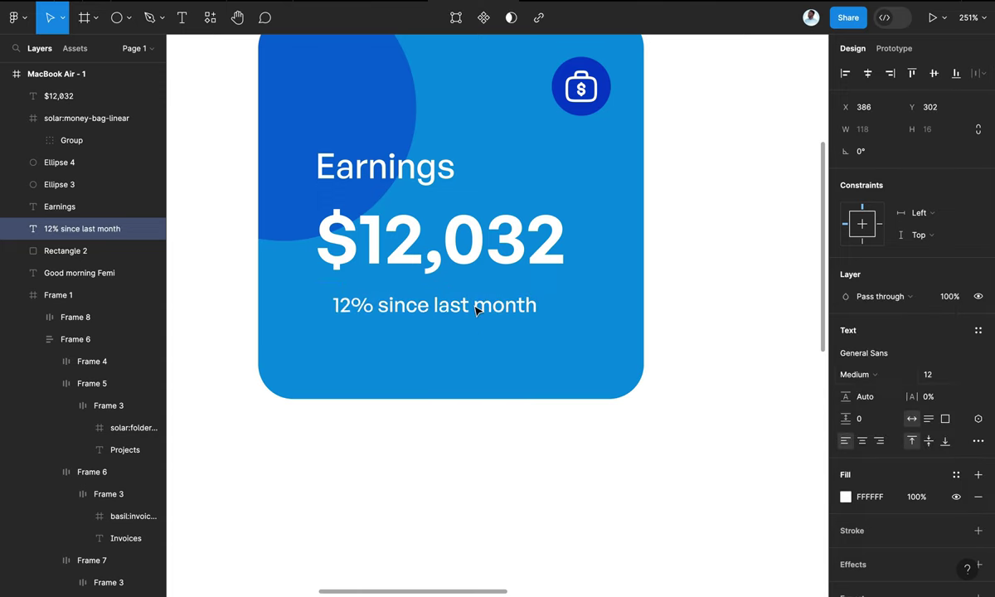
click(698, 309)
click(523, 307)
Step: Wrap the caption in an auto-layout pill with a 0065D6 blue fill and rounded corners
key(k)
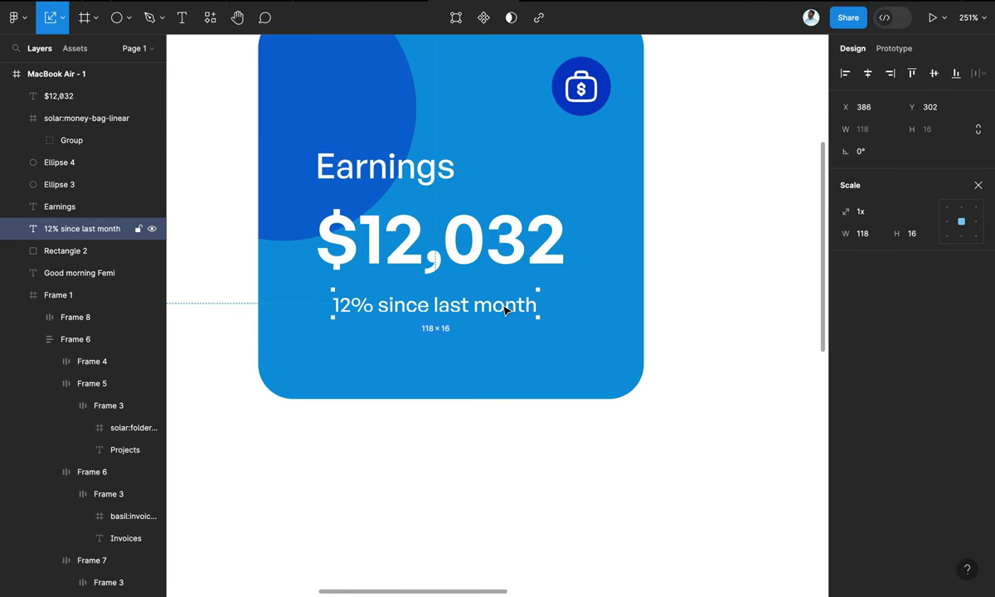
key(shift+a)
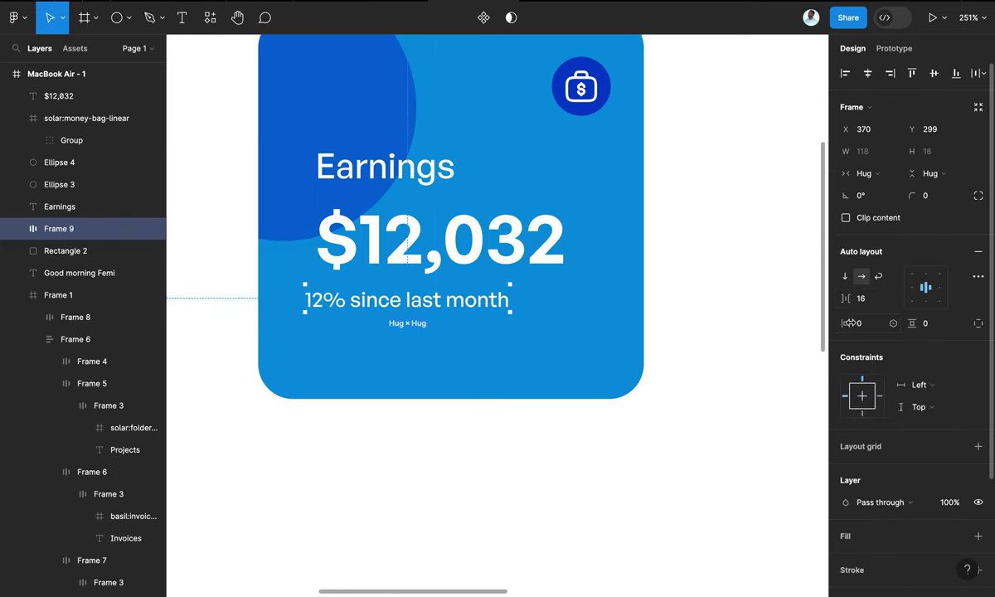
scroll(922, 327, down, 3)
click(979, 382)
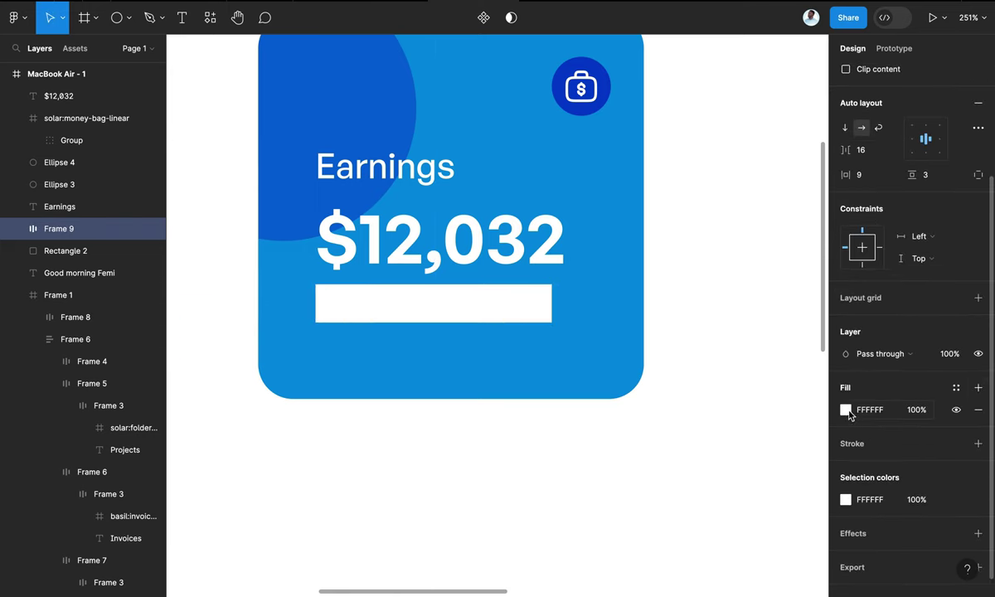
click(845, 407)
click(678, 465)
click(339, 214)
key(Escape)
scroll(929, 132, up, 1)
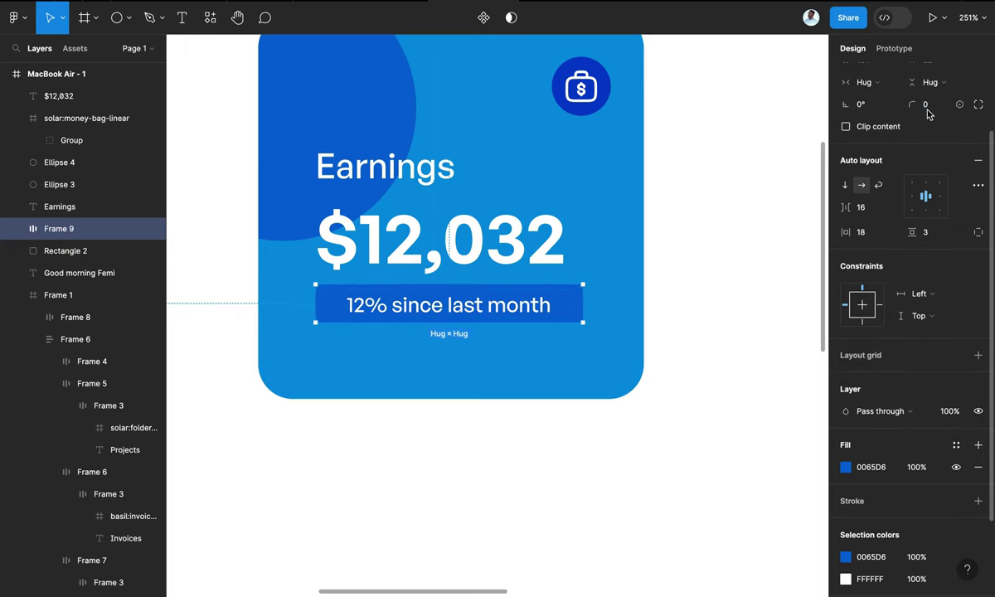
text(10)
key(Return)
Step: Edit the pill's text to read '+ 12% since last month'
click(550, 296)
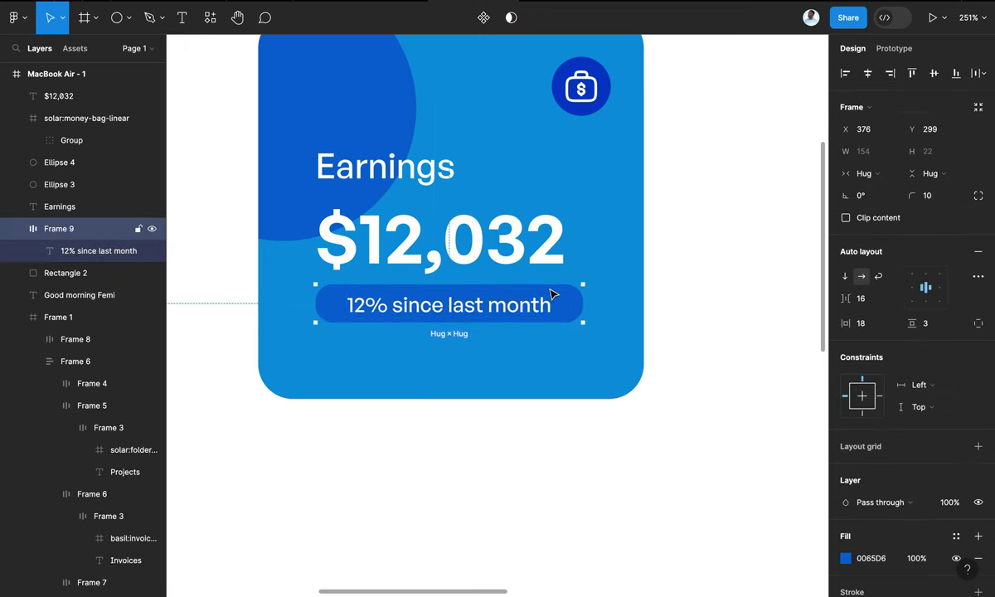
click(578, 296)
click(572, 302)
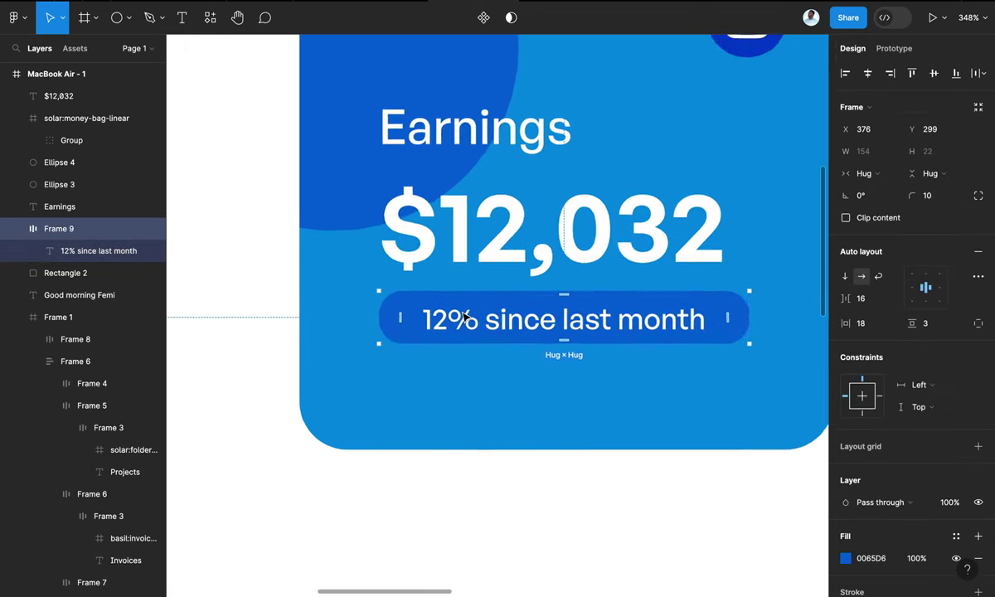
scroll(555, 312, down, 2)
scroll(556, 312, left, 3)
click(549, 298)
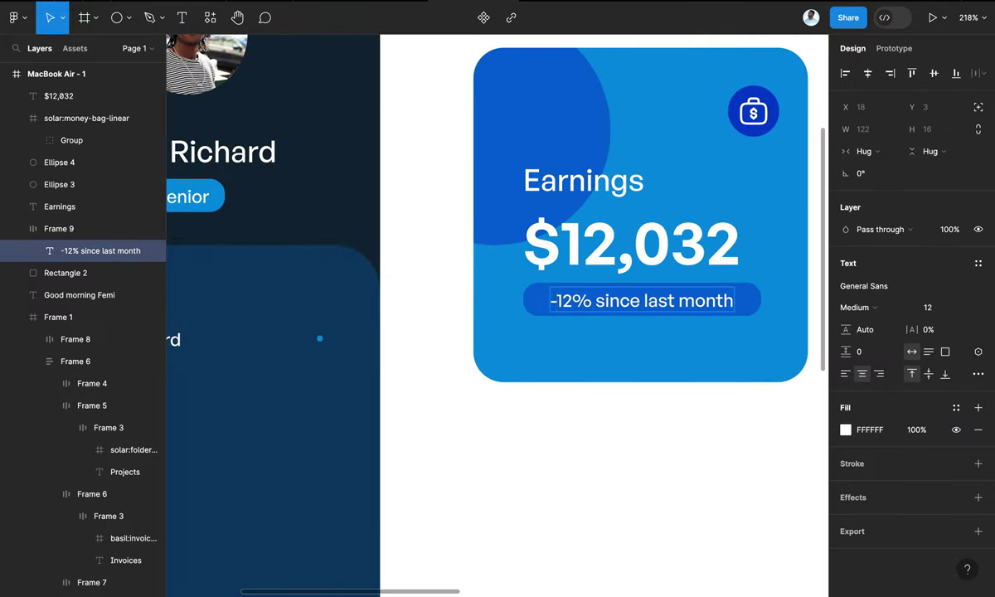
text(+)
click(622, 366)
scroll(622, 366, down, 3)
Step: Shrink the pill slightly with the Scale tool and nudge the Earnings label above the amount
click(695, 305)
key(k)
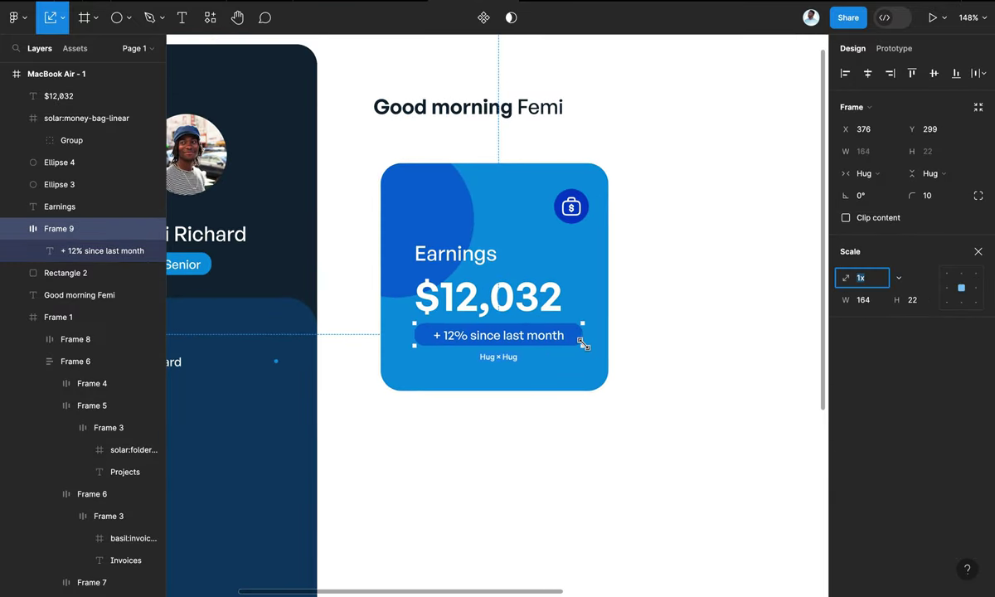
drag(581, 340, 554, 339)
key(Escape)
scroll(603, 347, down, 2)
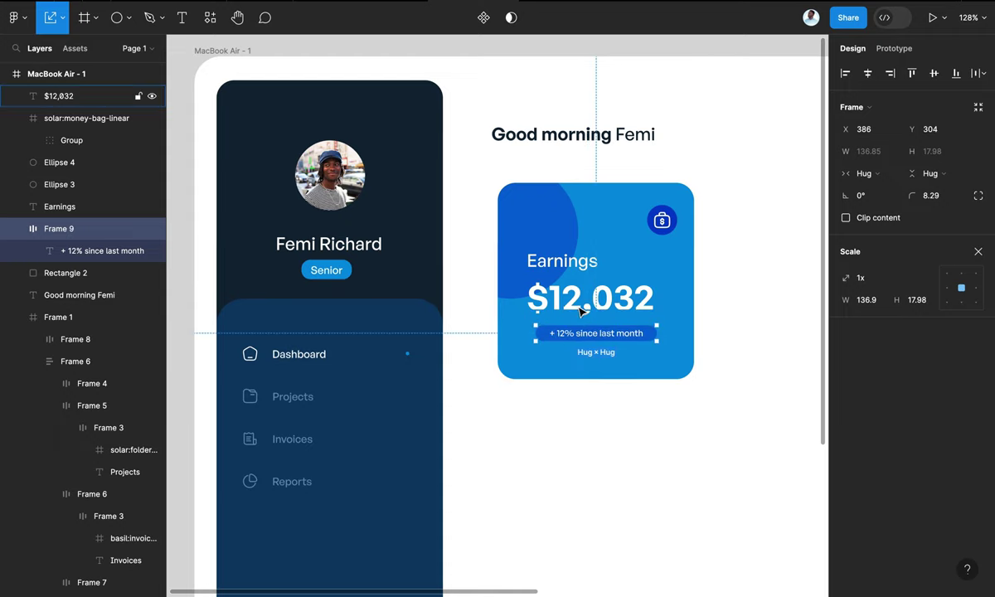
click(590, 299)
drag(580, 264, 578, 278)
scroll(662, 216, down, 5)
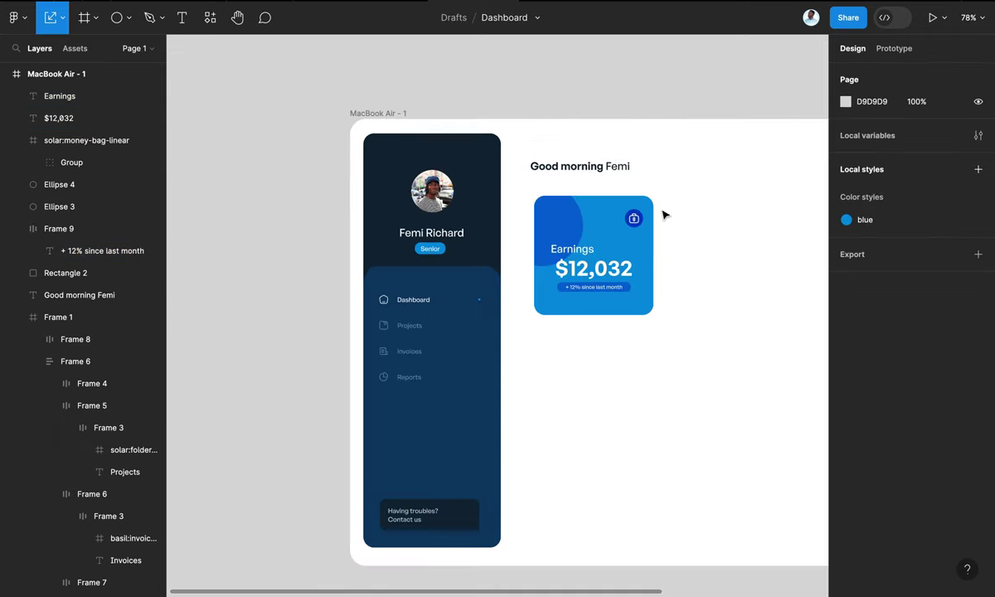
scroll(662, 215, down, 2)
Step: Duplicate the blue card to its right and fill the copy light blue E0F3FE
scroll(384, 151, up, 5)
drag(384, 151, 527, 141)
scroll(525, 141, up, 3)
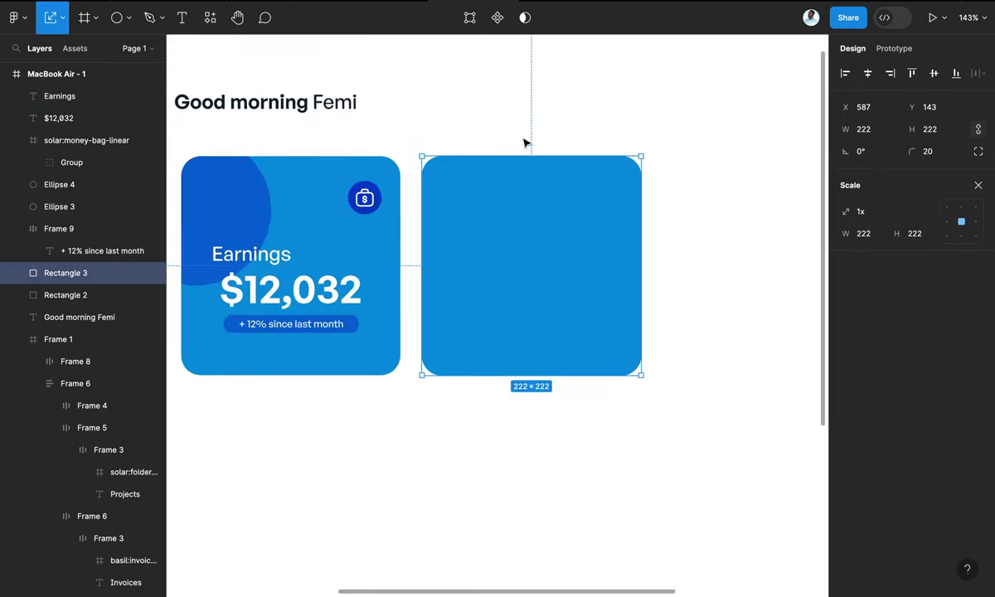
click(845, 351)
drag(713, 266, 678, 240)
key(Escape)
key(Escape)
Step: Draw a wide white rectangle inside the light-blue card
click(128, 18)
click(105, 51)
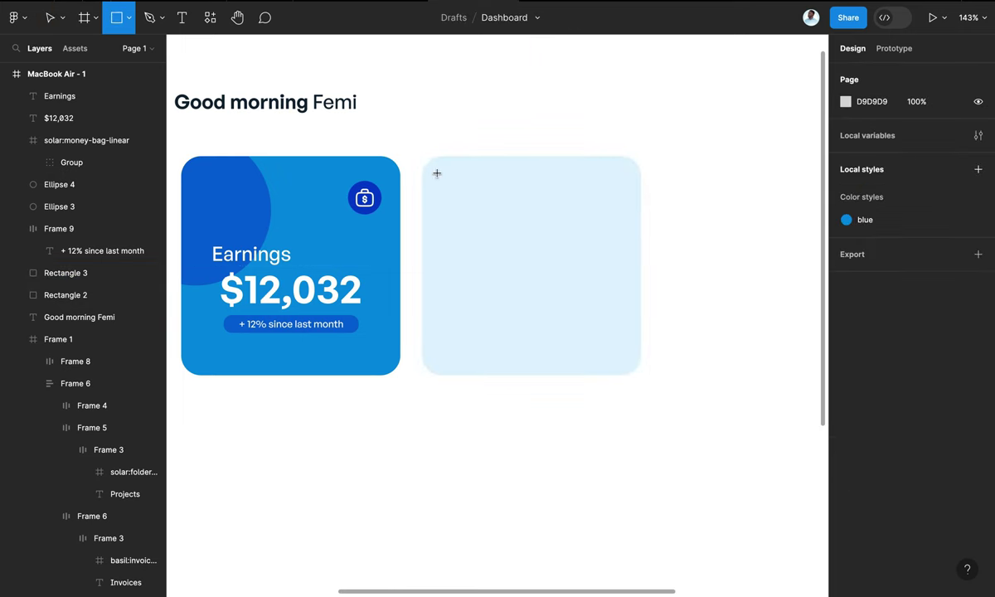
drag(437, 174, 622, 236)
click(846, 352)
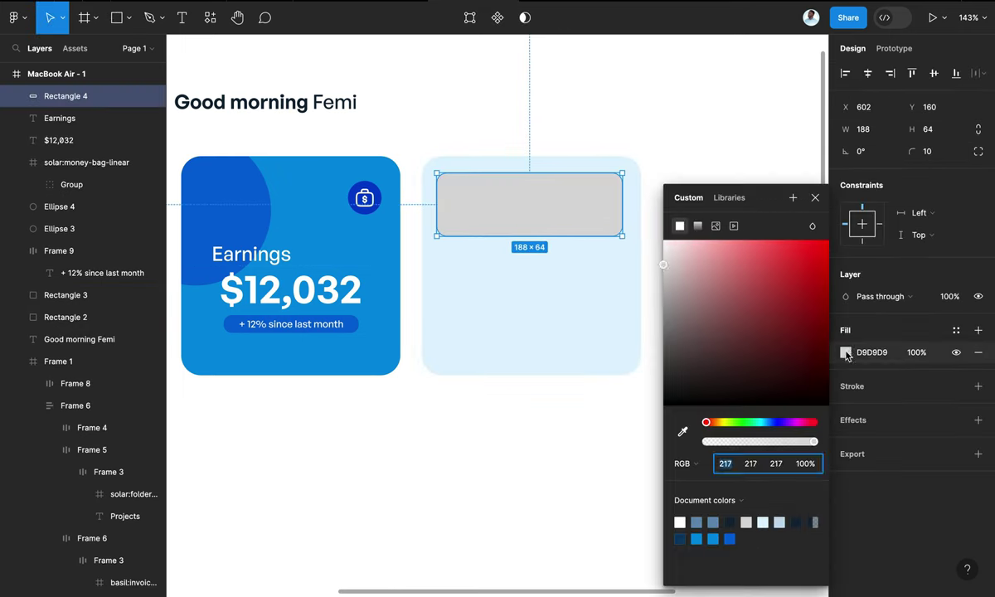
click(680, 520)
key(Escape)
Step: Duplicate the white bar into a narrow square at its left, filled with the card blue
scroll(717, 264, up, 2)
key(ctrl+d)
drag(682, 263, 528, 263)
scroll(528, 263, up, 3)
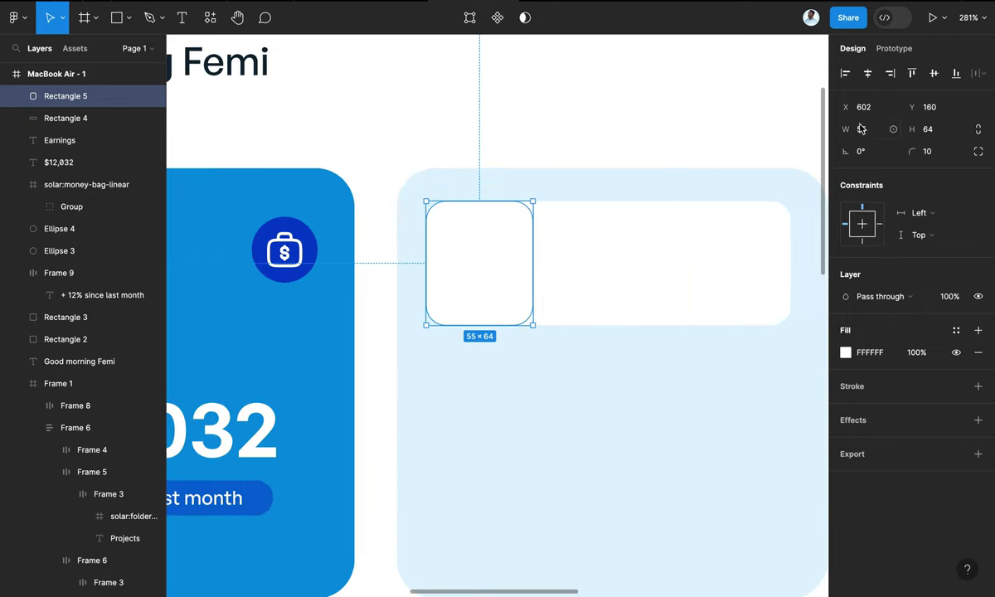
click(846, 353)
click(681, 366)
click(249, 373)
click(678, 422)
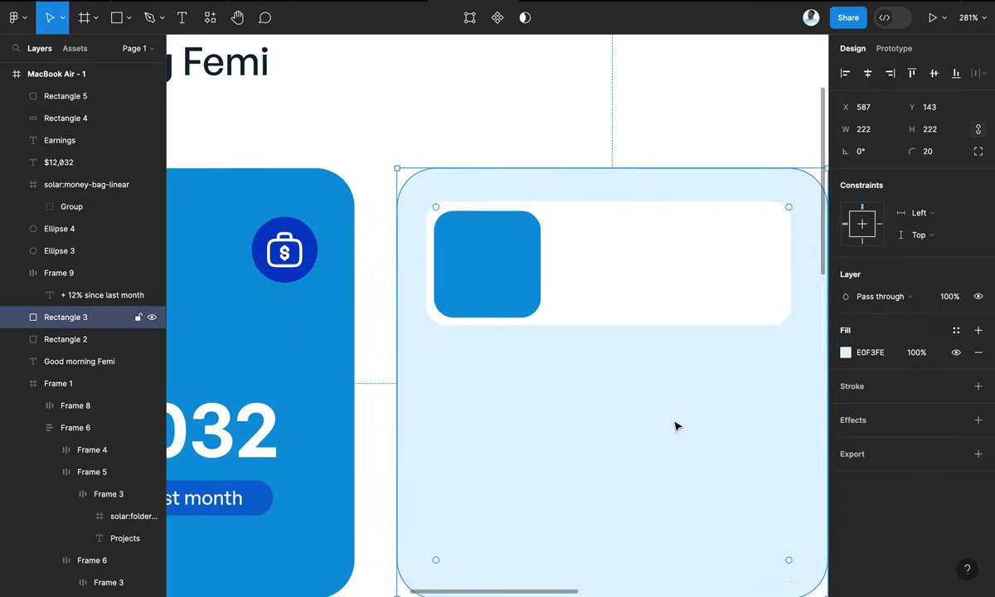
scroll(270, 311, down, 3)
click(270, 311)
Step: Copy text layers into the row as the '20' number and a medium-weight 'Rank' label
drag(248, 311, 502, 245)
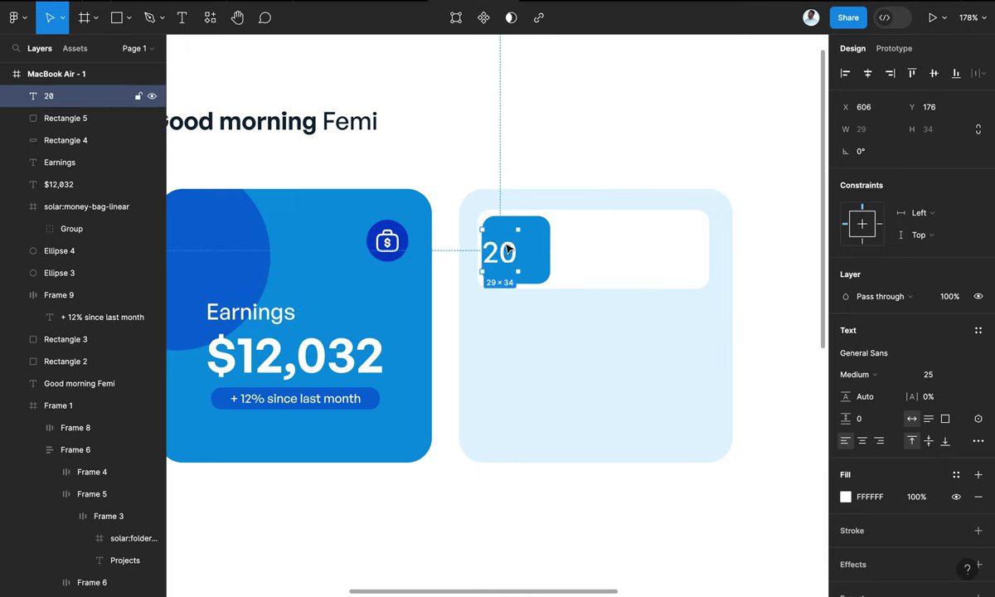
drag(300, 124, 624, 240)
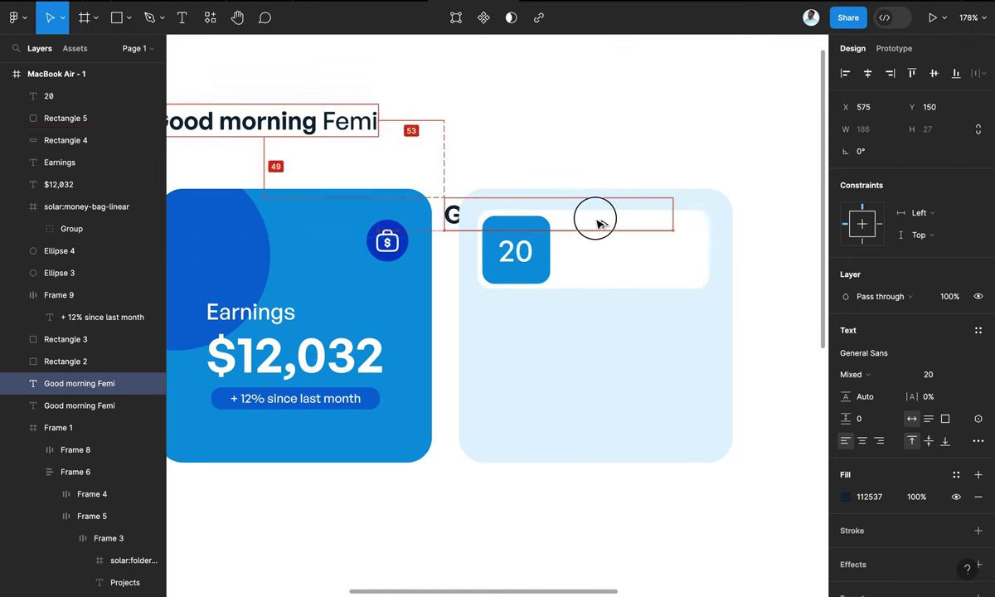
text(Rank)
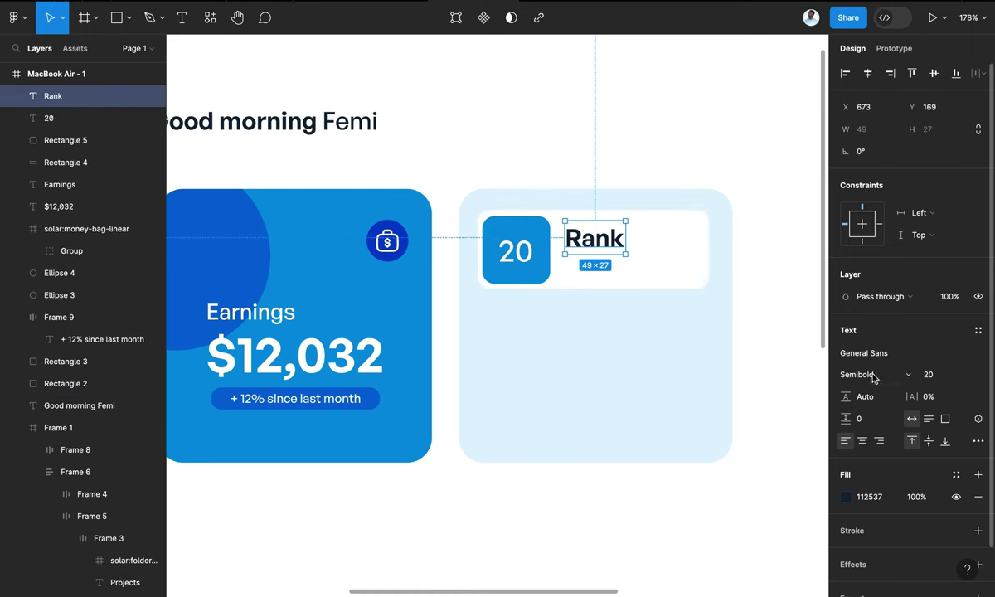
click(873, 379)
click(830, 358)
Step: Add an 'In top 20%' caption below Rank in grey at 14 px
drag(595, 240, 597, 265)
text(In top 20)
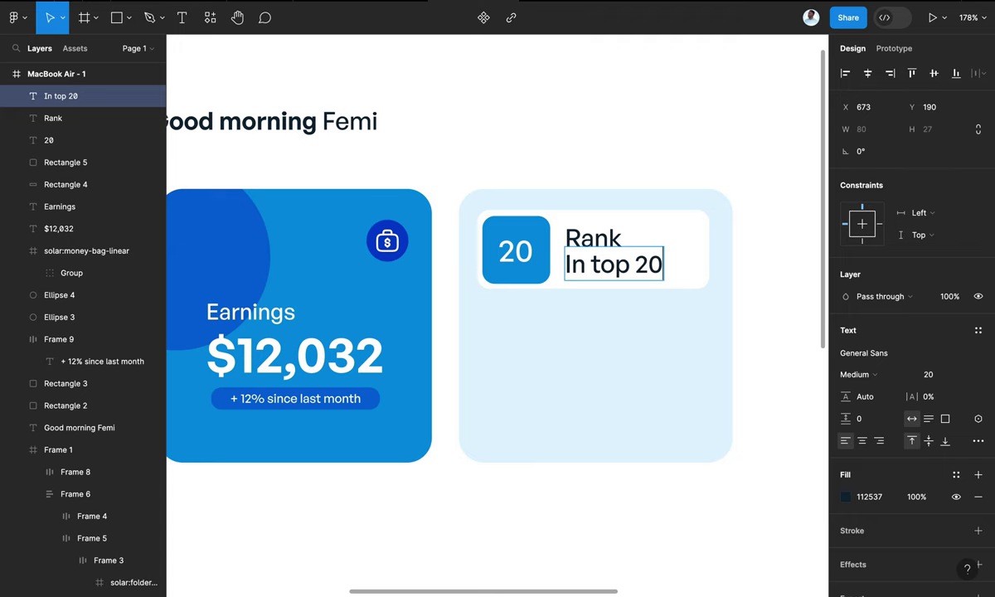
text(%)
key(ctrl+a)
click(858, 374)
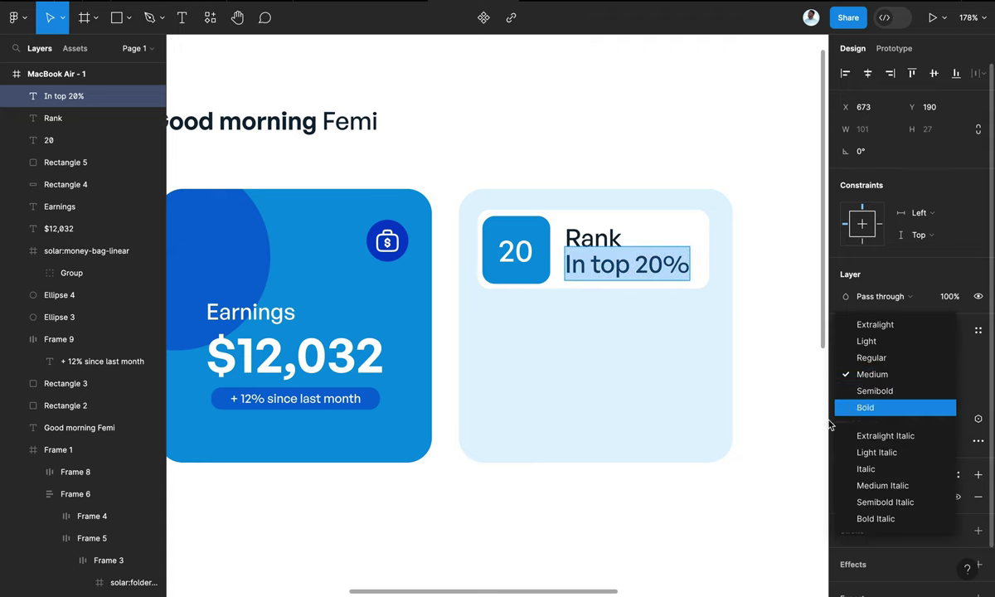
click(846, 497)
click(767, 359)
click(929, 374)
text(14)
key(Return)
key(Escape)
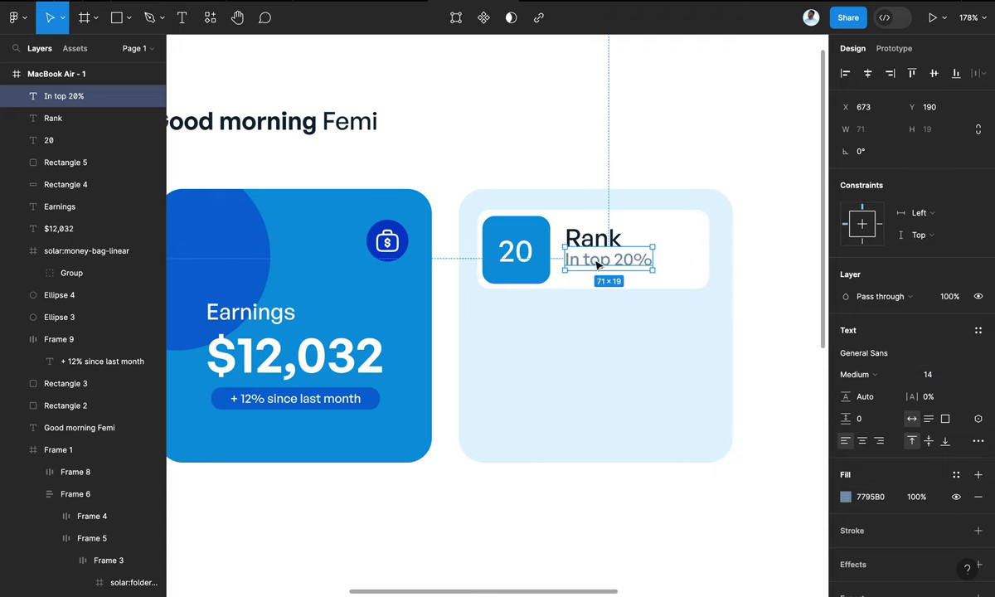
Step: Scale Rank and its caption to about 0.8x, group the row and duplicate it below
shift+click(593, 238)
key(k)
drag(653, 276, 635, 265)
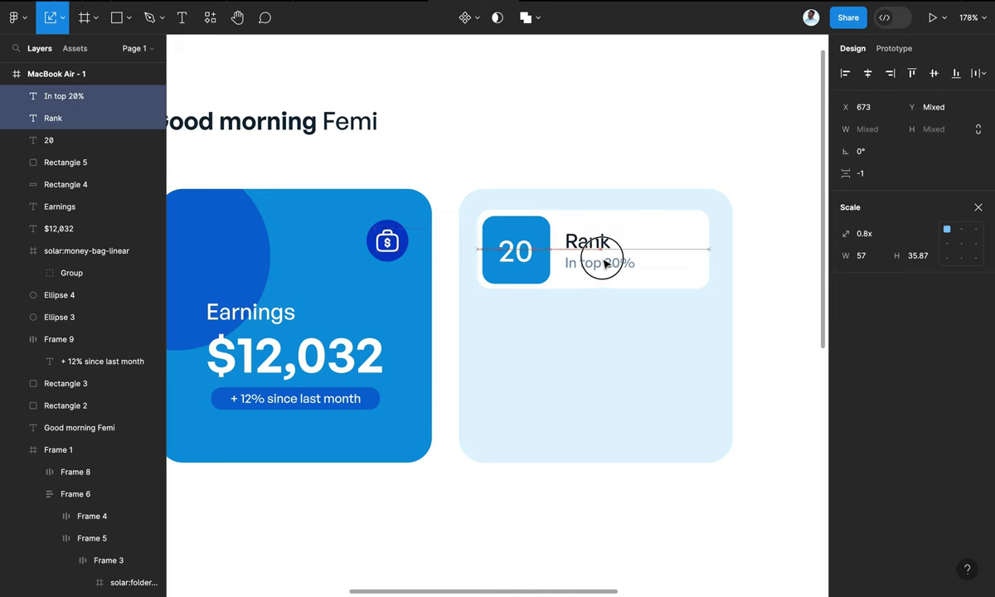
click(595, 273)
mouse_move(451, 203)
mouse_down()
mouse_move(596, 273)
mouse_move(543, 348)
mouse_up()
key(ctrl+g)
key(ctrl+d)
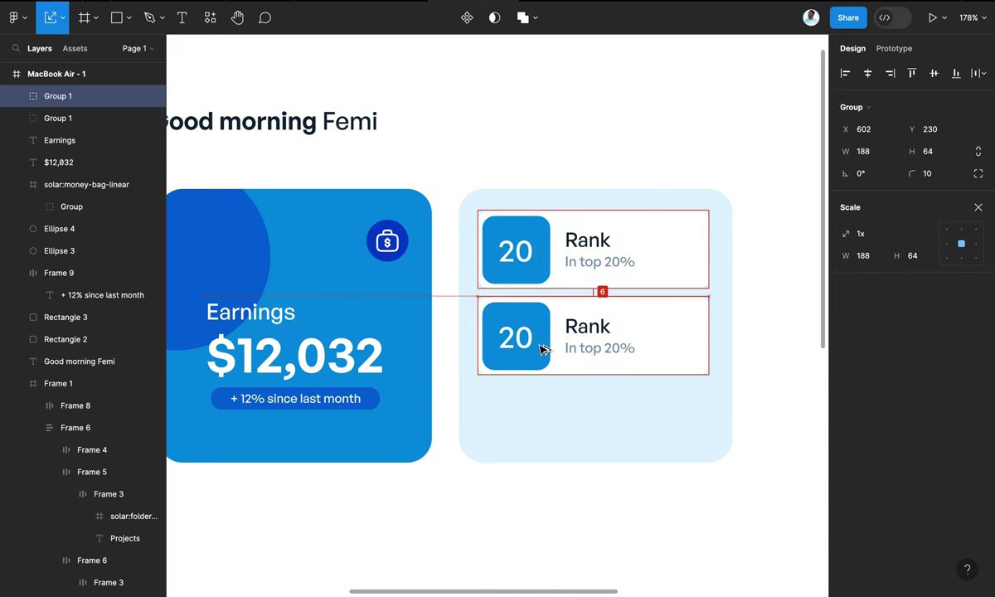
scroll(543, 348, up, 2)
Step: Retype the lower row's texts as '26', 'Projects' and '9 this month'
double_click(524, 247)
key(Escape)
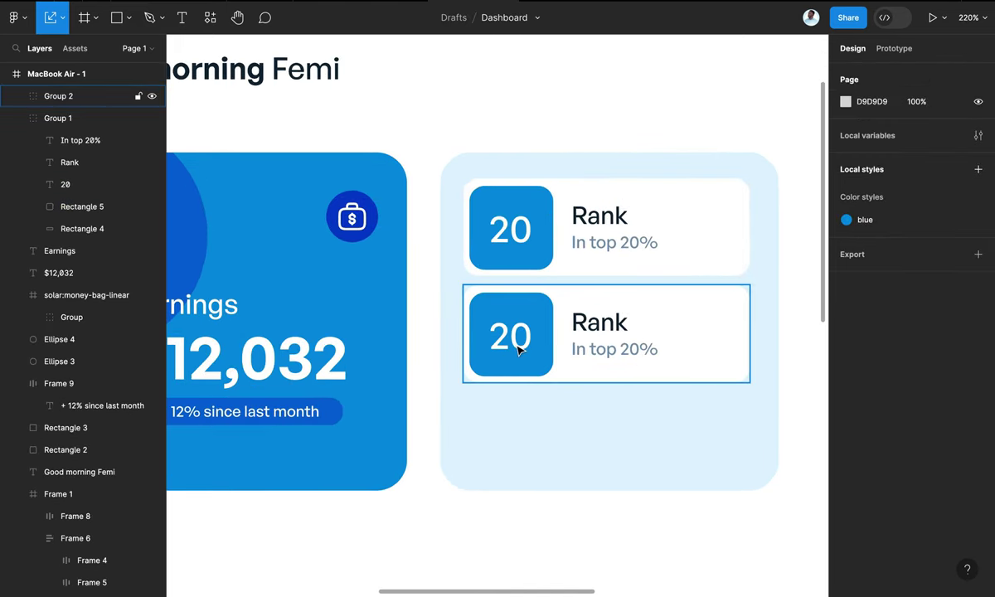
double_click(515, 344)
text(6)
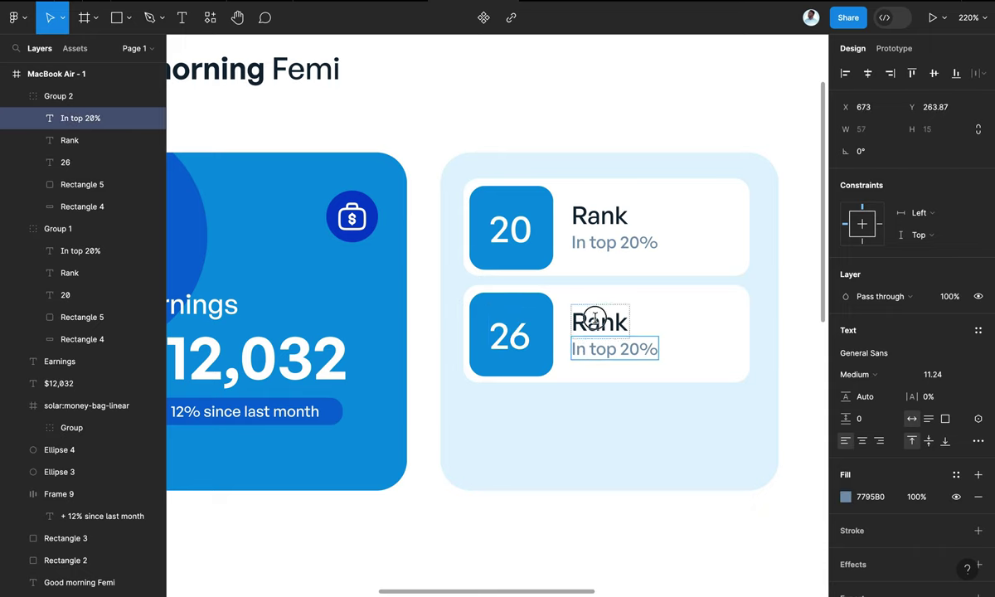
double_click(599, 322)
text(Projects)
double_click(614, 349)
text(9)
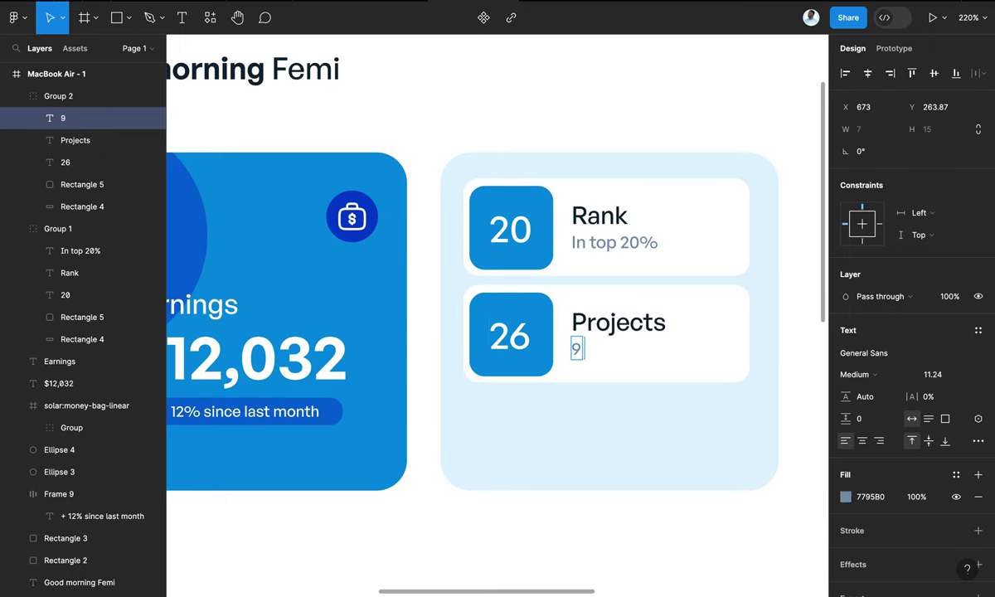
text(this mon)
Step: Drag the lower row's white background taller
scroll(706, 393, down, 3)
scroll(593, 86, up, 2)
click(613, 284)
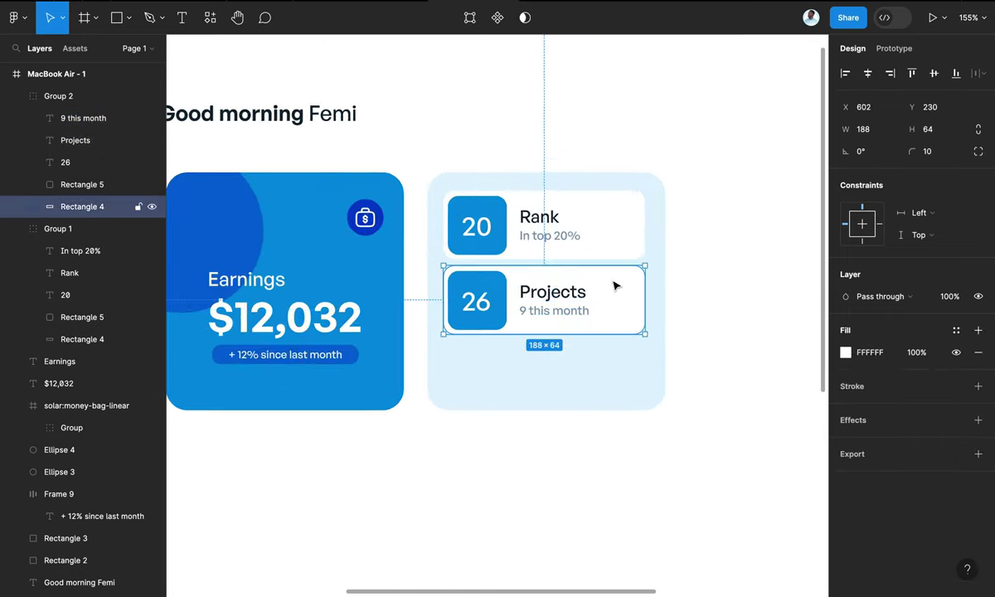
drag(585, 336, 586, 376)
scroll(585, 380, up, 1)
scroll(651, 404, up, 1)
Step: Turn a copy of the subtitle into a 'ui design' auto-layout chip with horizontal padding
drag(498, 314, 468, 360)
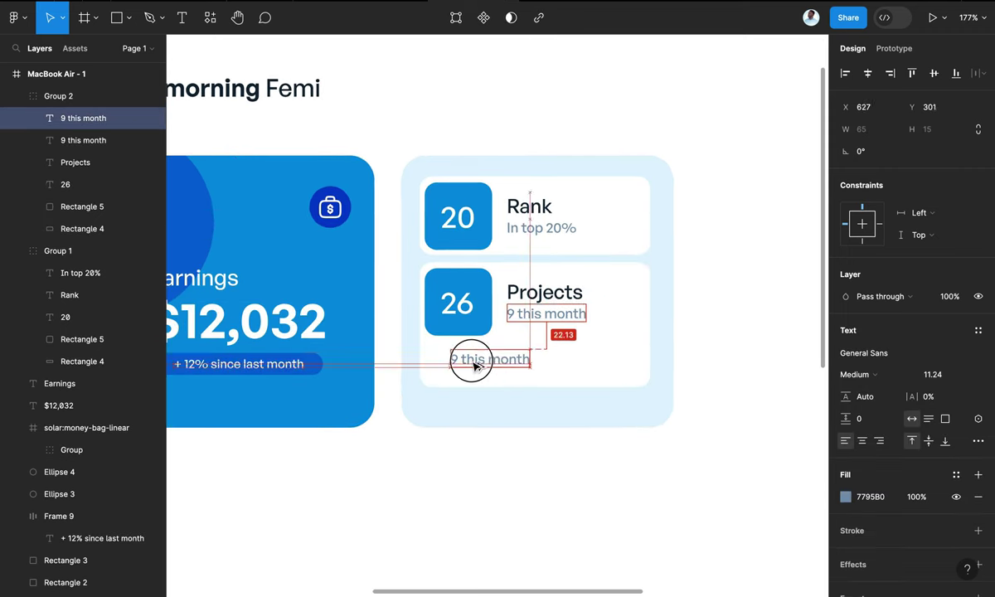
scroll(468, 359, up, 3)
double_click(461, 362)
text(ui design)
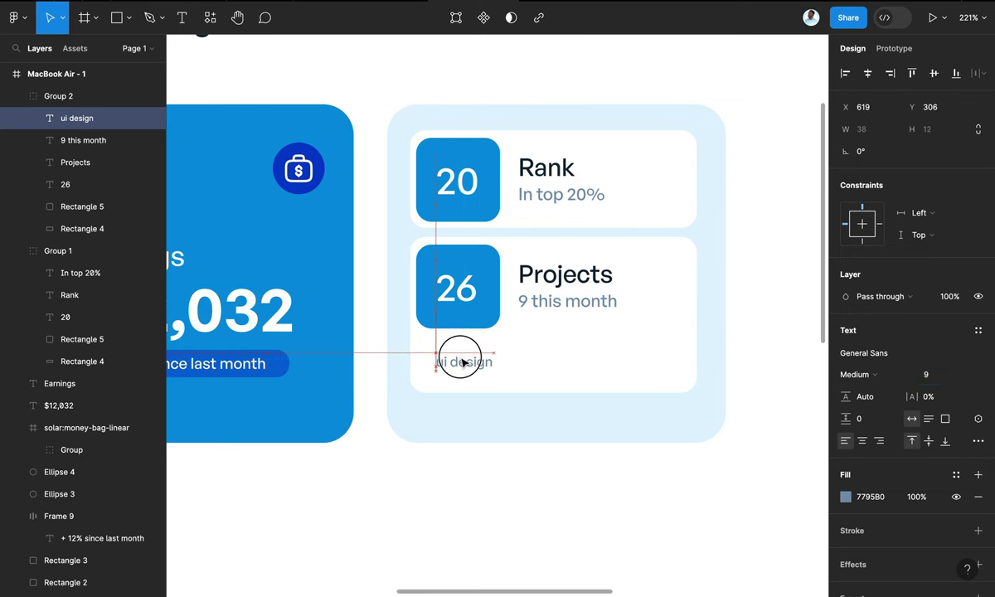
key(shift+a)
drag(846, 324, 852, 327)
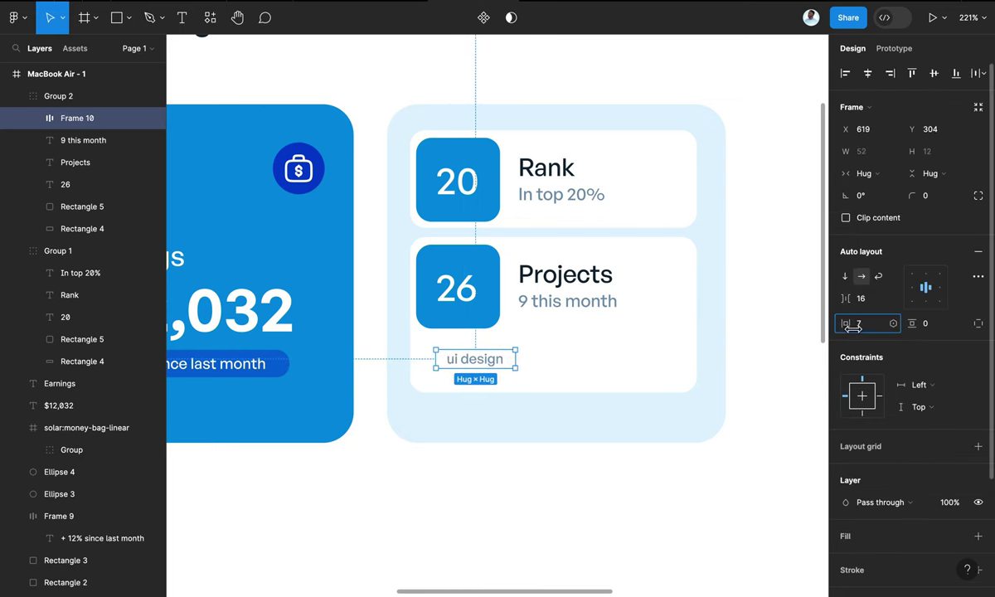
Step: Give the 'ui design' chip a pale-blue EBF6FD fill and a 5 corner radius
scroll(966, 434, down, 3)
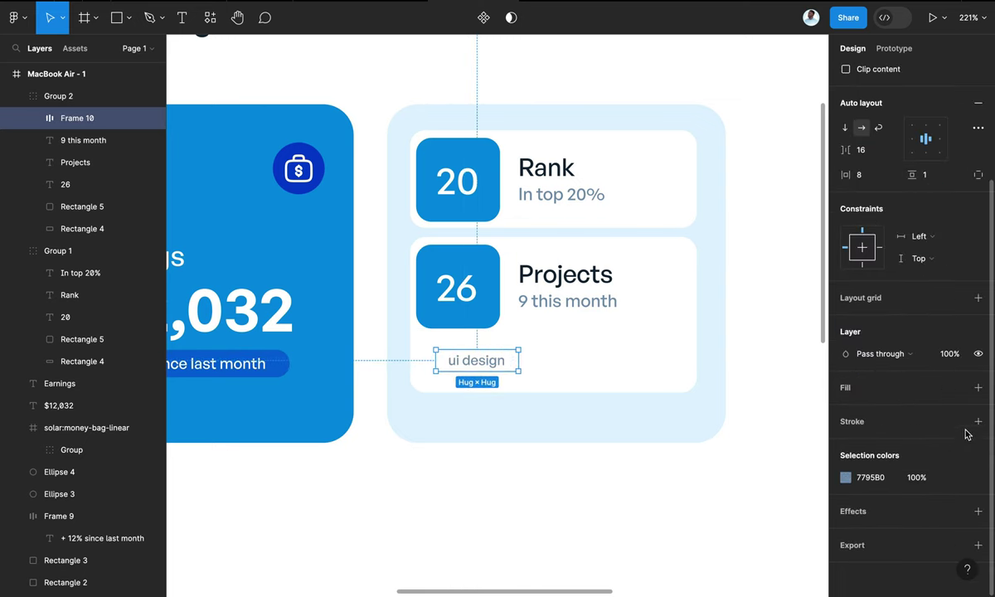
click(978, 387)
click(845, 408)
click(685, 429)
click(624, 412)
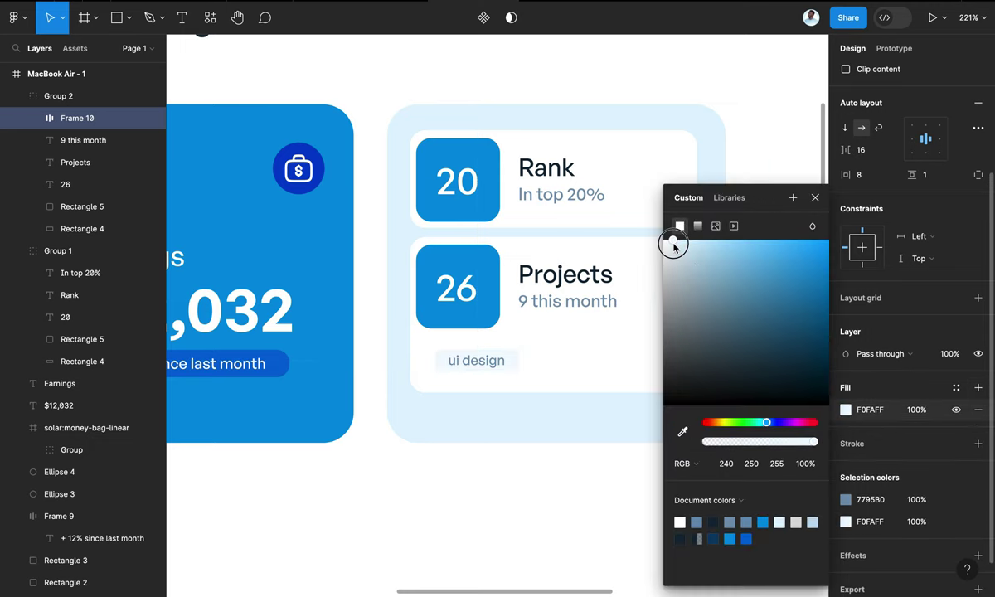
click(928, 163)
scroll(929, 249, up, 3)
click(930, 201)
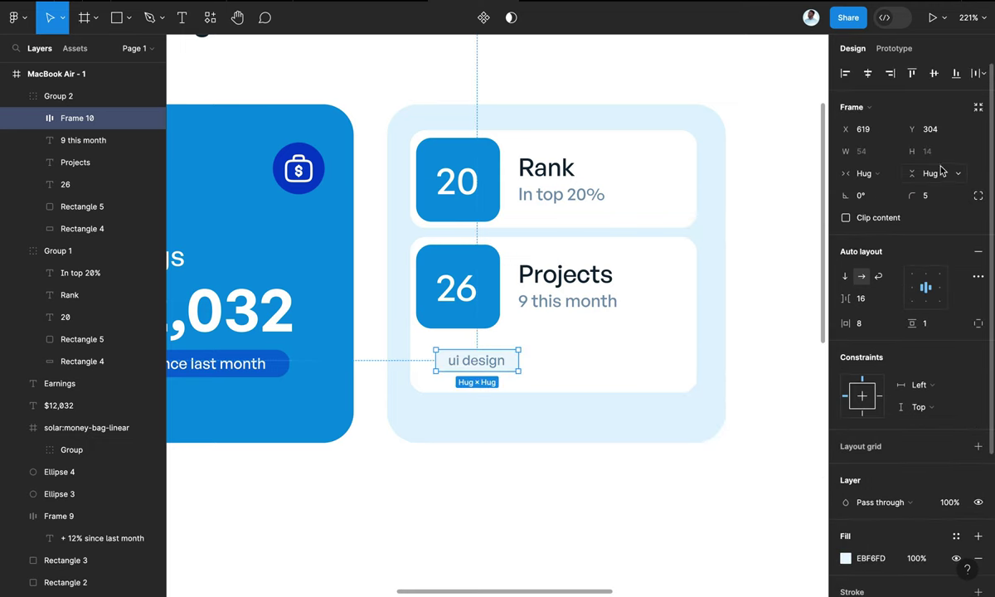
Step: Duplicate the chip as 'graphic design' and make the Projects row taller to fit
drag(516, 369, 615, 369)
double_click(565, 363)
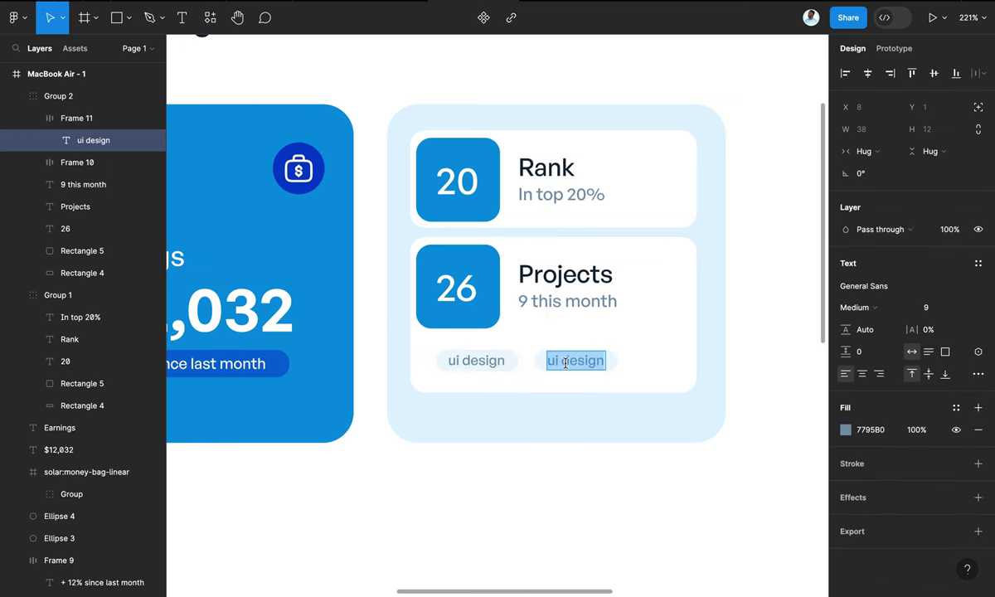
click(638, 388)
click(616, 372)
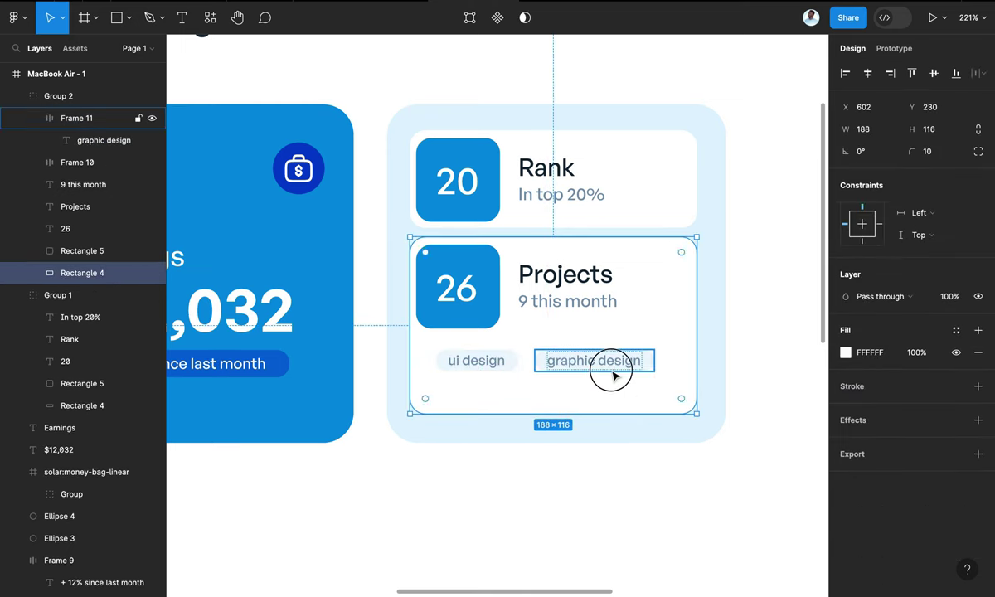
shift+click(489, 360)
drag(488, 359, 489, 379)
click(454, 295)
shift+click(494, 290)
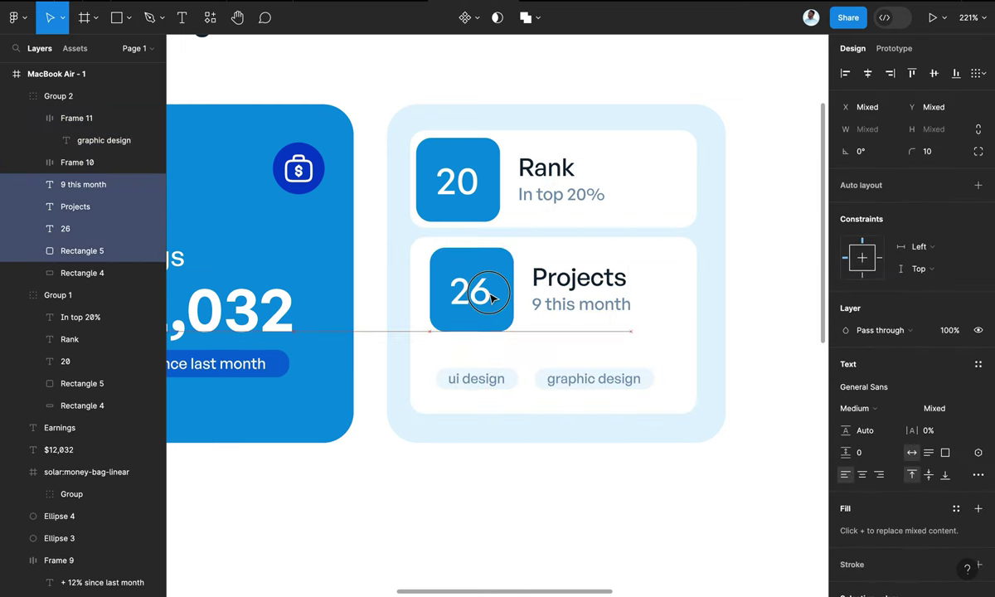
Step: Shift the 26 and 20 blocks right so they line up with the Projects contents
drag(481, 288, 491, 301)
click(478, 216)
double_click(509, 173)
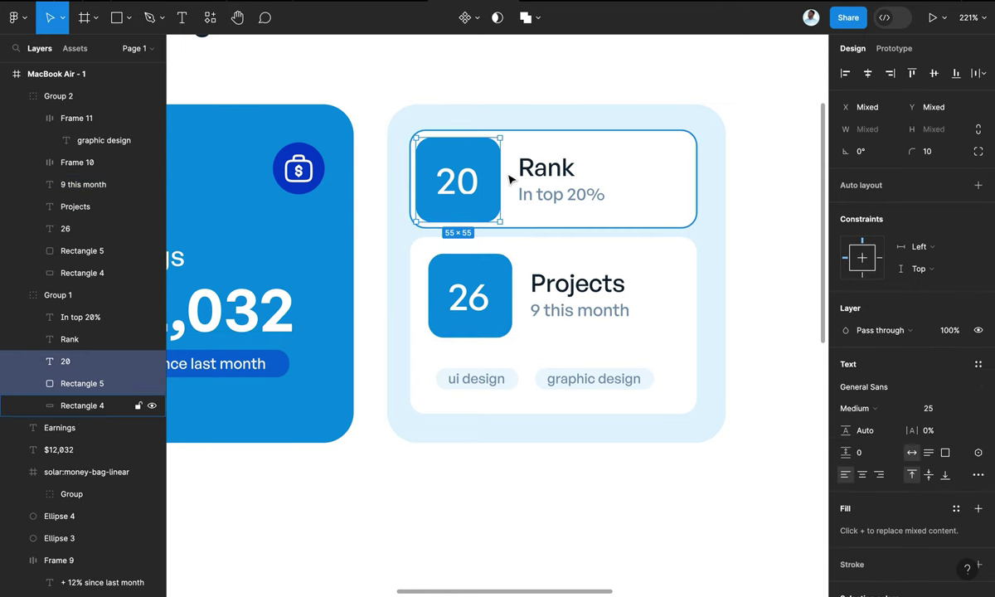
shift+click(557, 167)
drag(513, 164, 525, 164)
Step: Group the 26 square together with the Projects card texts
click(502, 295)
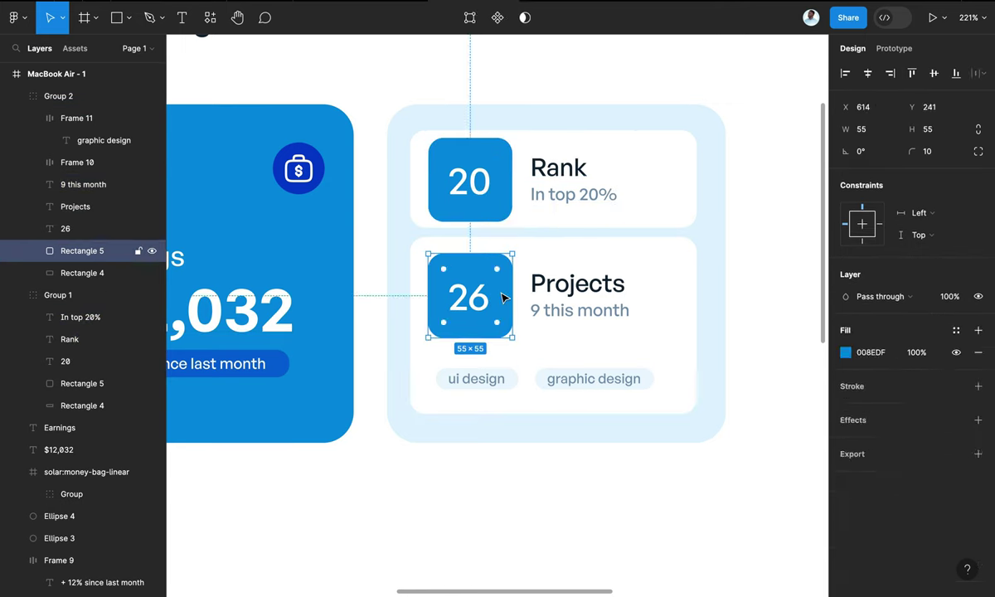
key(ctrl+g)
shift+click(588, 284)
shift+click(560, 309)
key(ctrl+g)
drag(511, 287, 512, 300)
Step: Push the lower Projects card's top edge slightly down
click(523, 238)
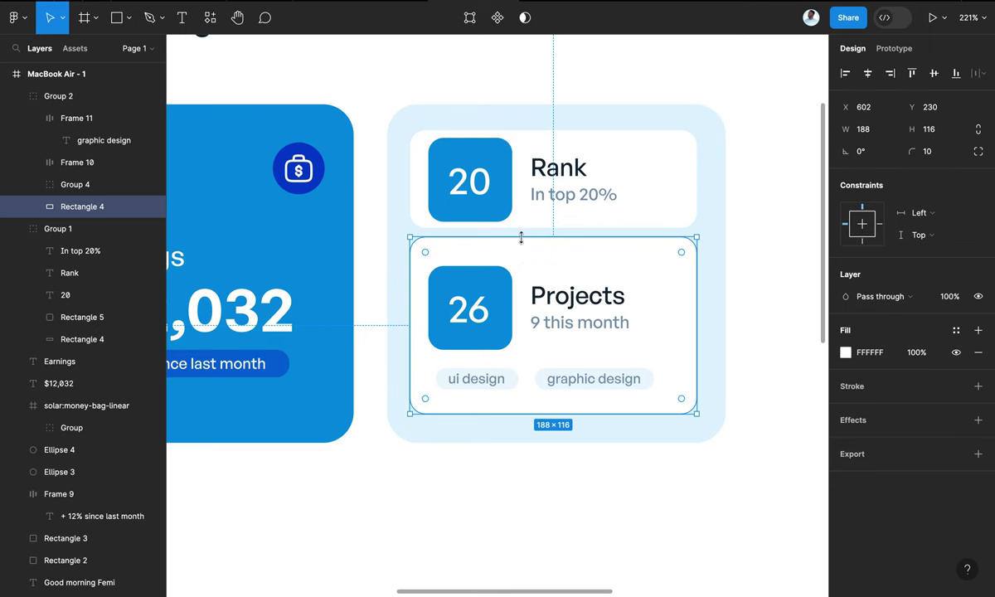
drag(523, 238, 523, 253)
click(525, 225)
click(618, 230)
Step: Group the 20 square with its number and select the Rank texts
click(506, 212)
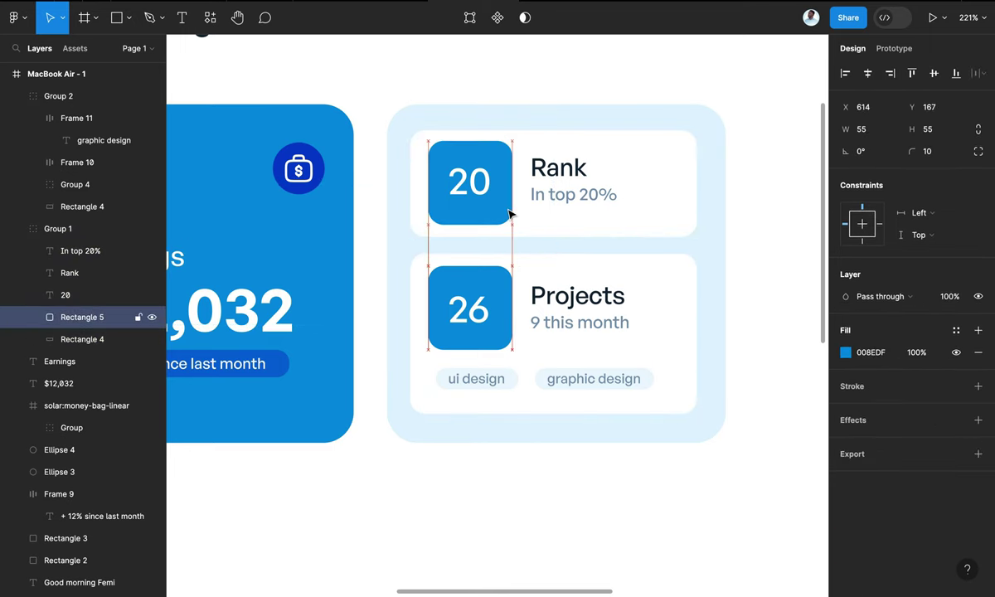
shift+click(477, 195)
key(ctrl+g)
click(580, 194)
shift+click(581, 165)
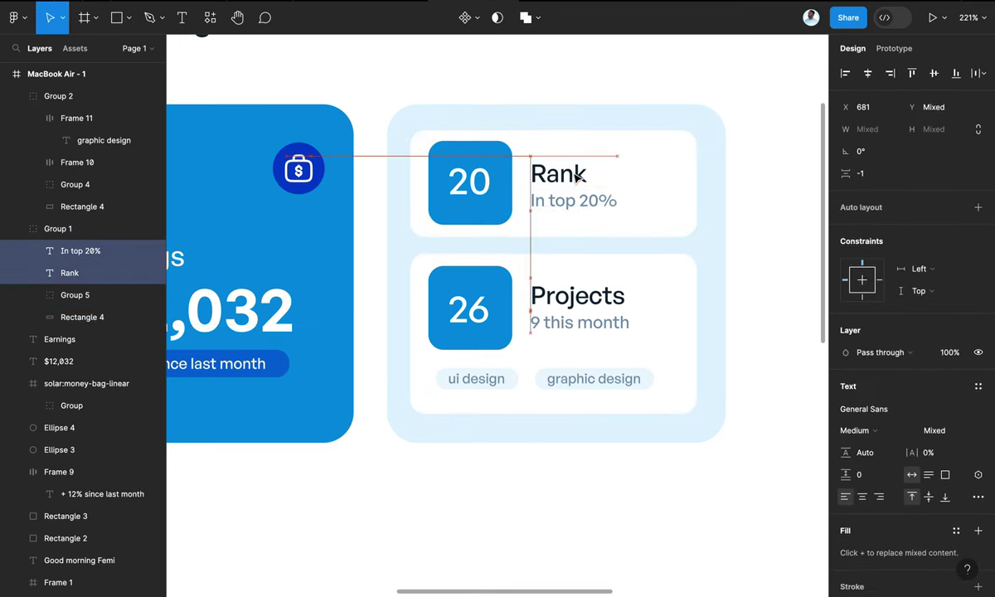
Step: Zoom out to the whole dashboard and select the Rank and Projects titles
key(shift+0)
click(577, 177)
scroll(571, 287, up, 2)
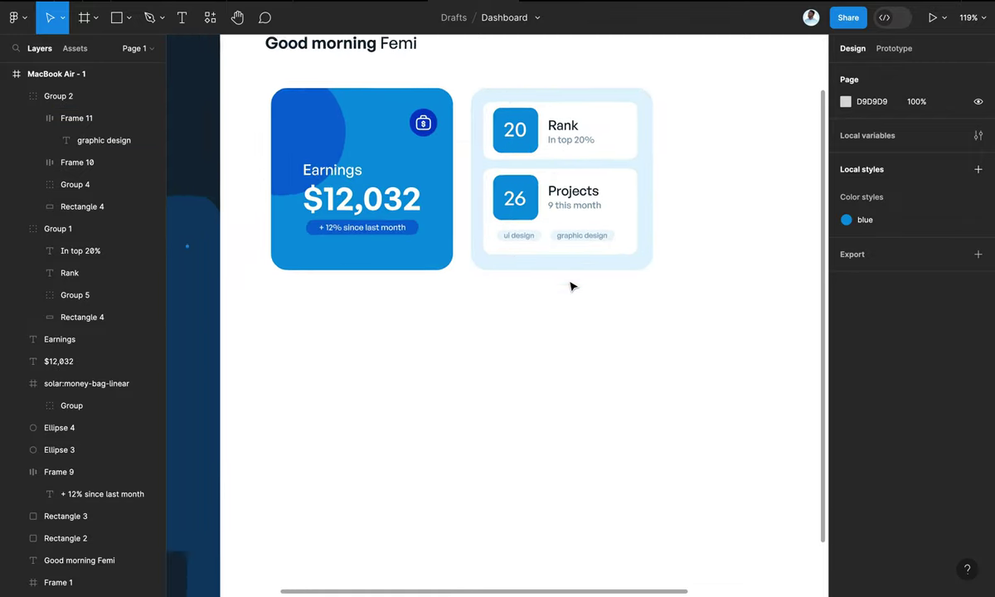
scroll(572, 284, down, 3)
click(565, 164)
shift+click(572, 213)
Step: Copy the Rank title below the cards and align the greeting heading with them
key(Escape)
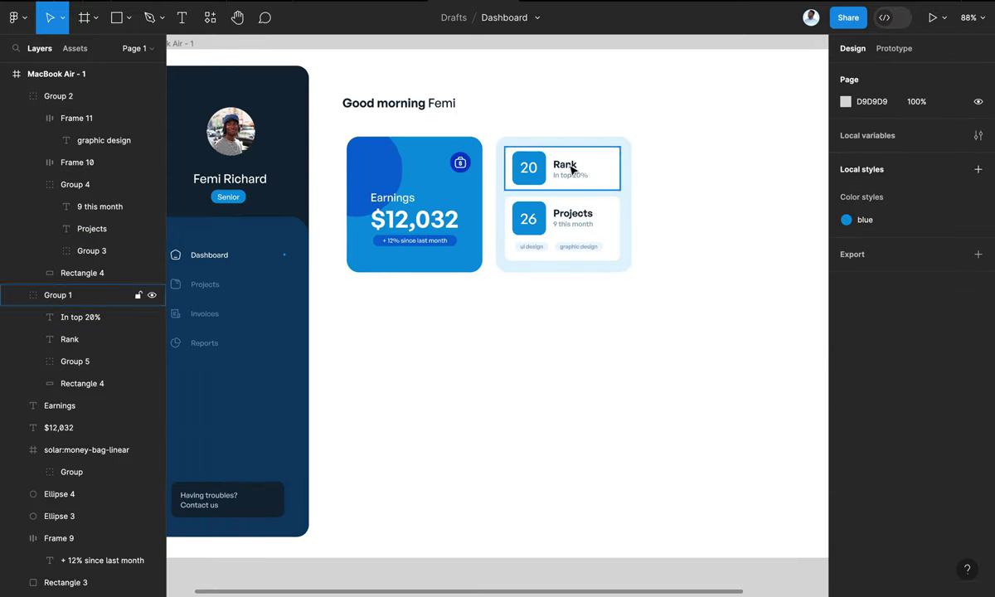
drag(564, 164, 358, 312)
click(355, 105)
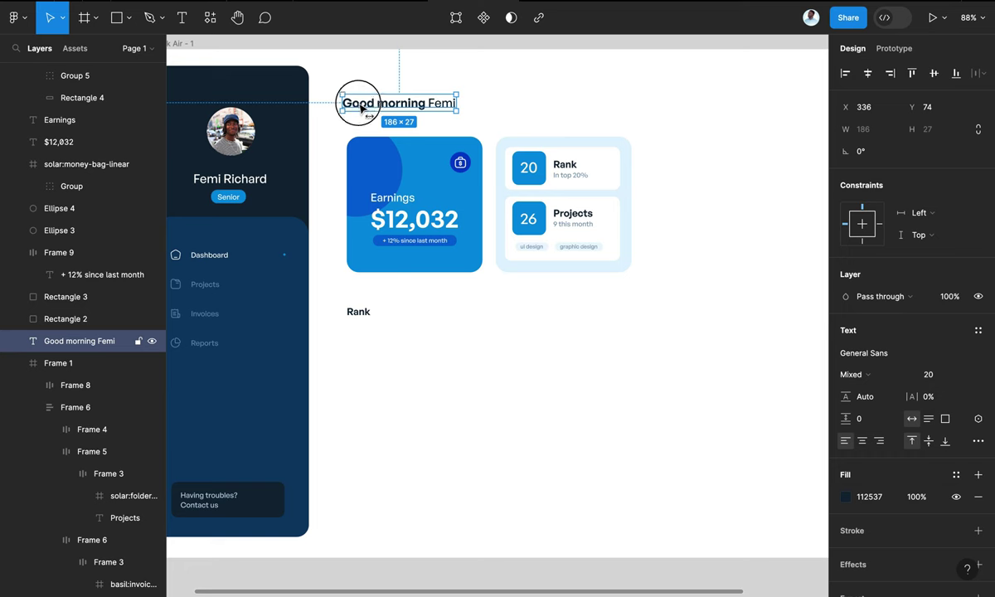
drag(355, 108, 358, 103)
click(358, 312)
text(ecent Invoices)
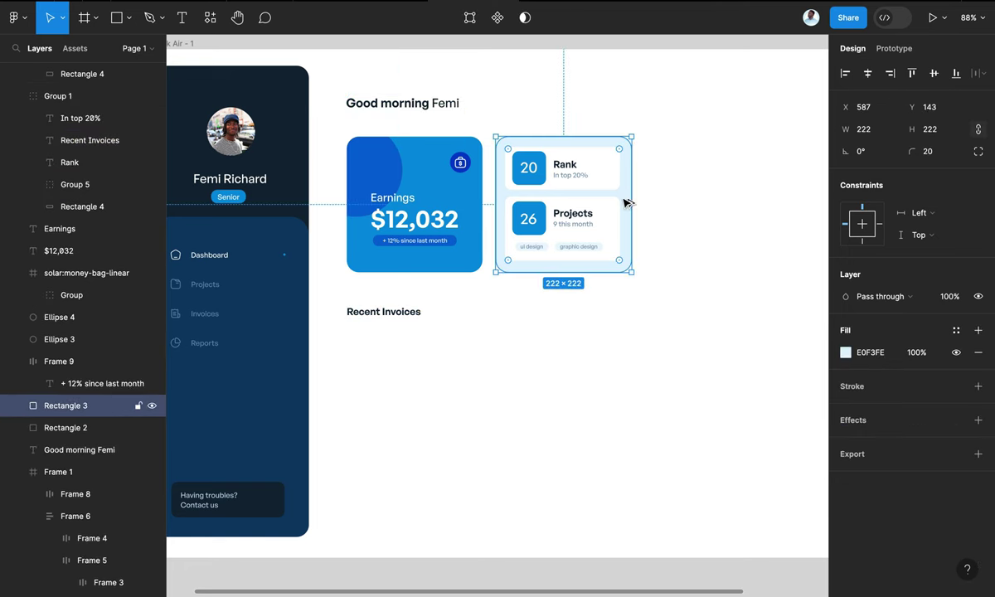
Step: Copy a card background as a wide invoices panel and place a blue icon square inside
mouse_move(628, 199)
mouse_down()
mouse_move(477, 396)
mouse_move(635, 357)
mouse_up()
drag(557, 465, 557, 435)
scroll(557, 415, up, 3)
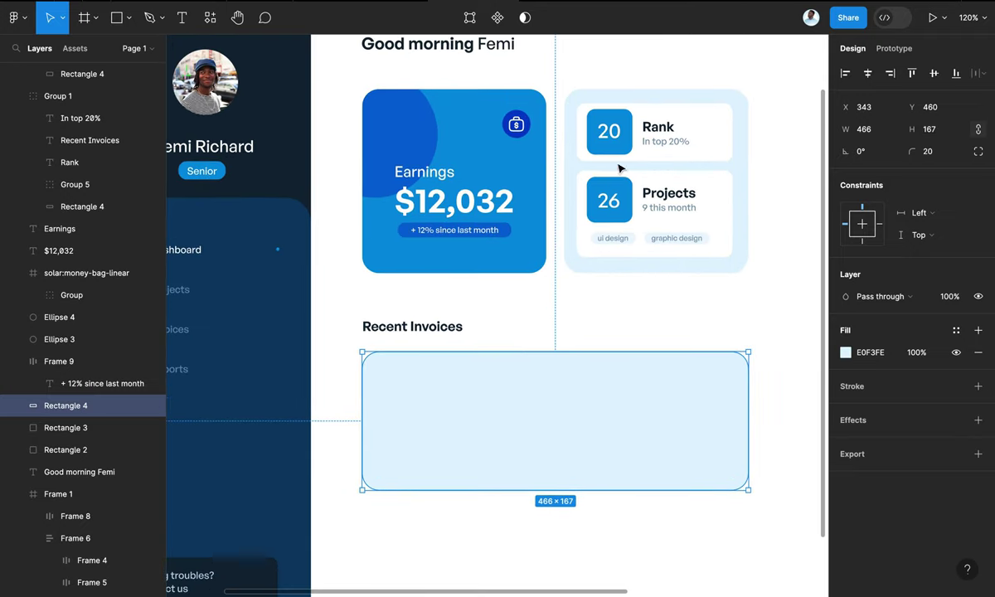
double_click(623, 189)
mouse_move(623, 189)
mouse_down()
mouse_move(412, 387)
mouse_move(414, 414)
mouse_up()
key(k)
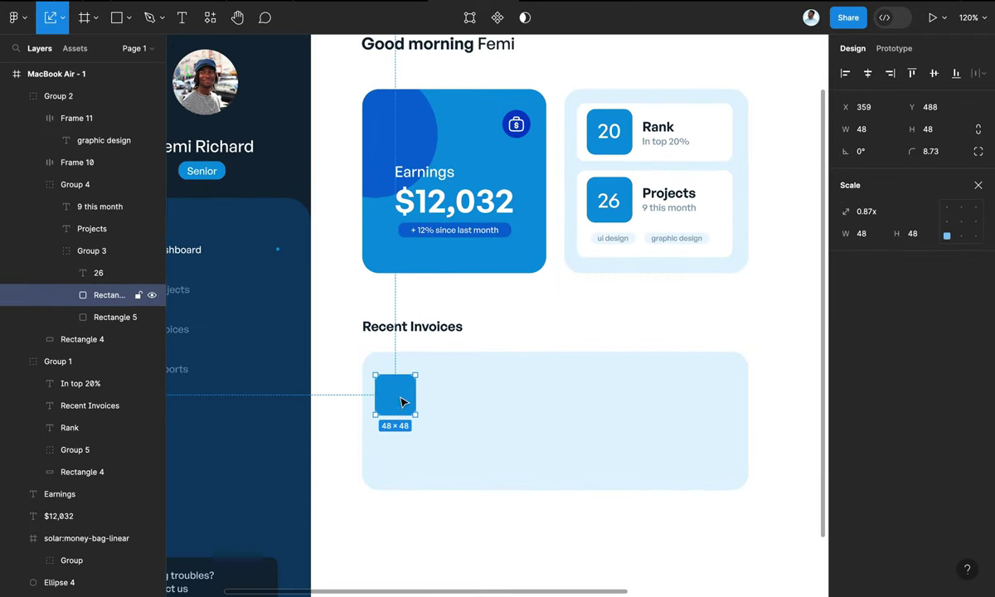
Step: Add a client name text beside the icon in the Rank title's dark colour
scroll(408, 431, up, 3)
scroll(416, 417, down, 2)
click(680, 132)
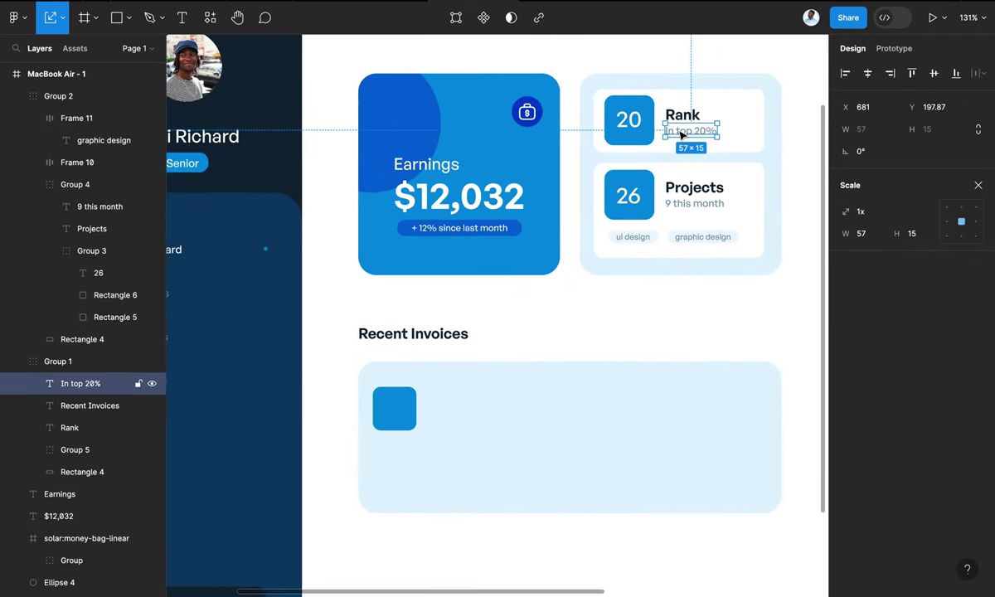
key(v)
drag(680, 131, 445, 400)
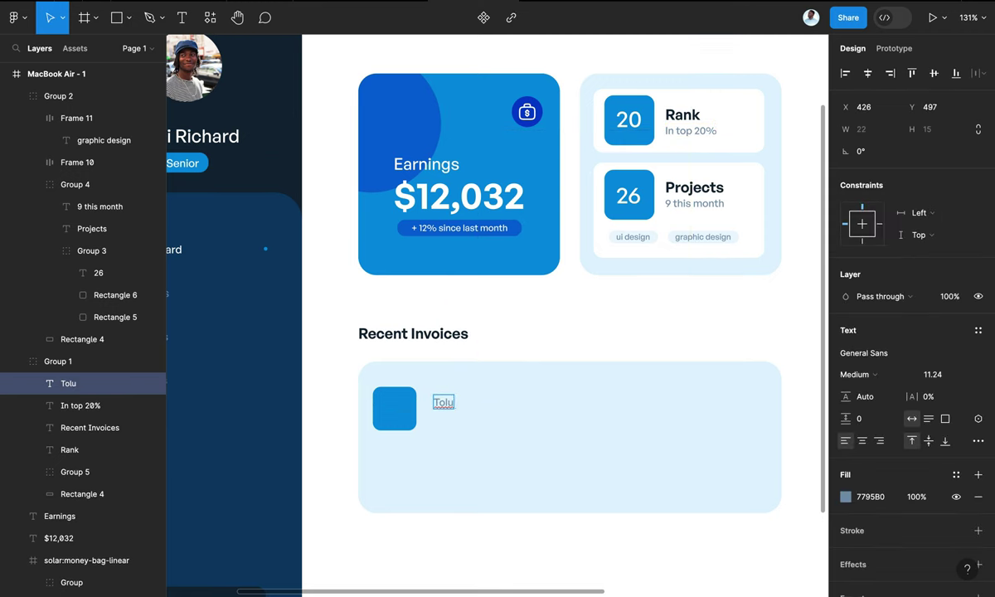
text(Adeboye)
key(i)
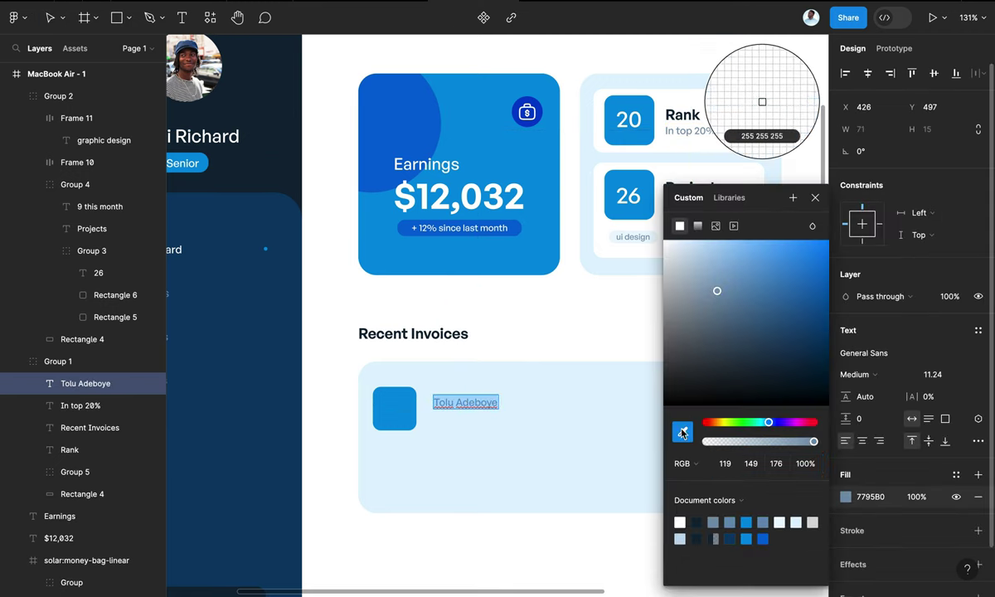
click(671, 114)
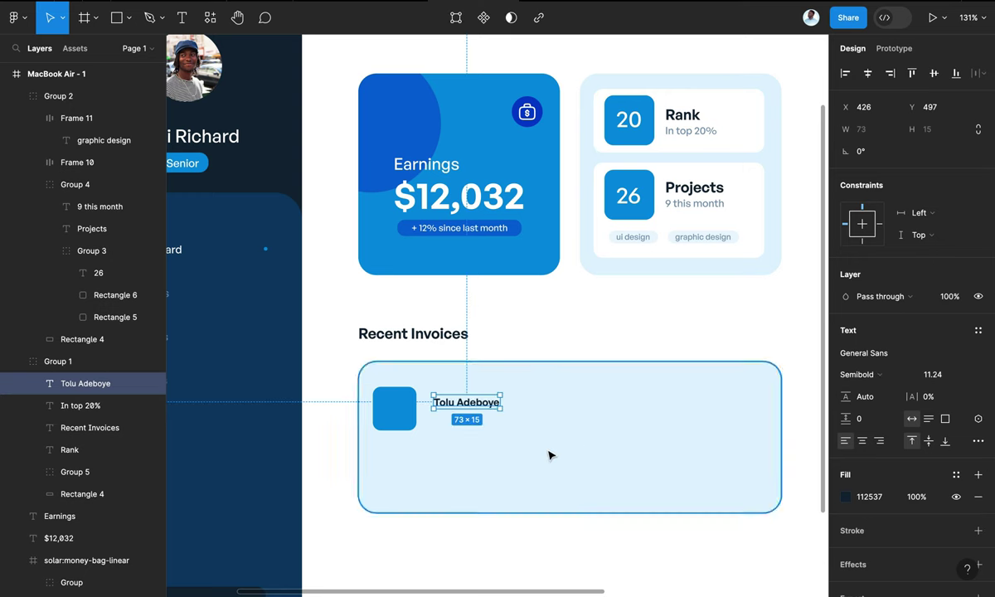
Step: Add a firm text under the client name and stack both in auto layout
click(703, 199)
mouse_move(703, 198)
mouse_down()
mouse_move(480, 388)
mouse_move(476, 419)
mouse_up()
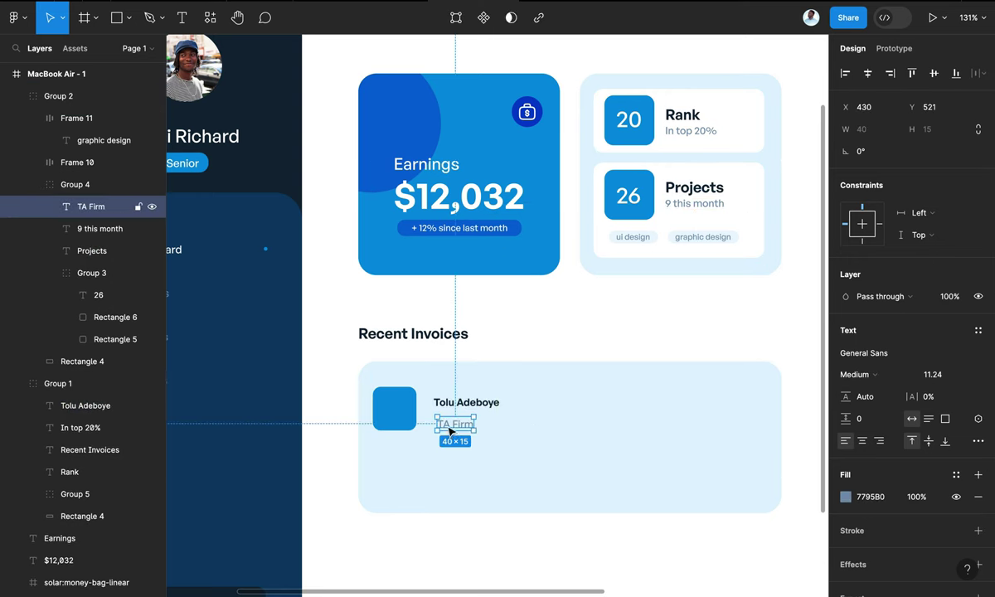
drag(455, 425, 454, 416)
shift+click(466, 403)
shift+click(449, 419)
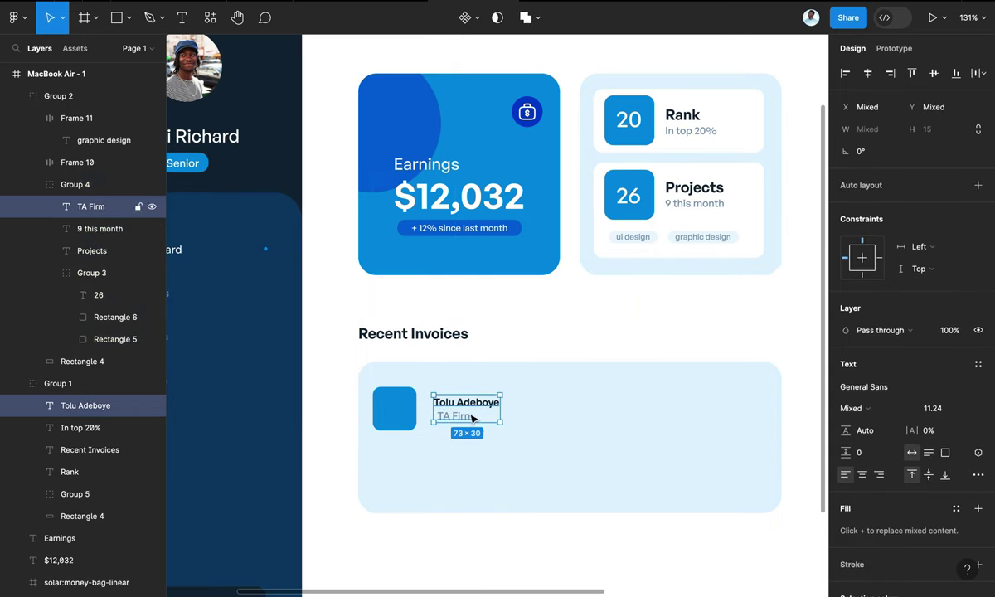
key(shift+a)
Step: Wrap the icon square and name/firm stack in one auto-layout row
shift+click(451, 415)
shift+click(405, 415)
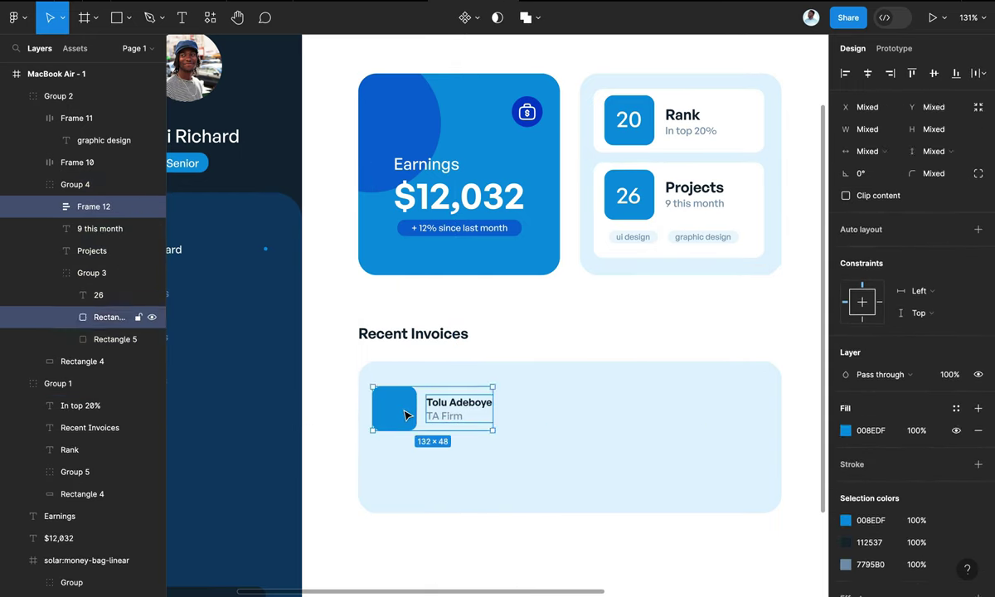
key(shift+a)
click(540, 415)
scroll(614, 341, up, 5)
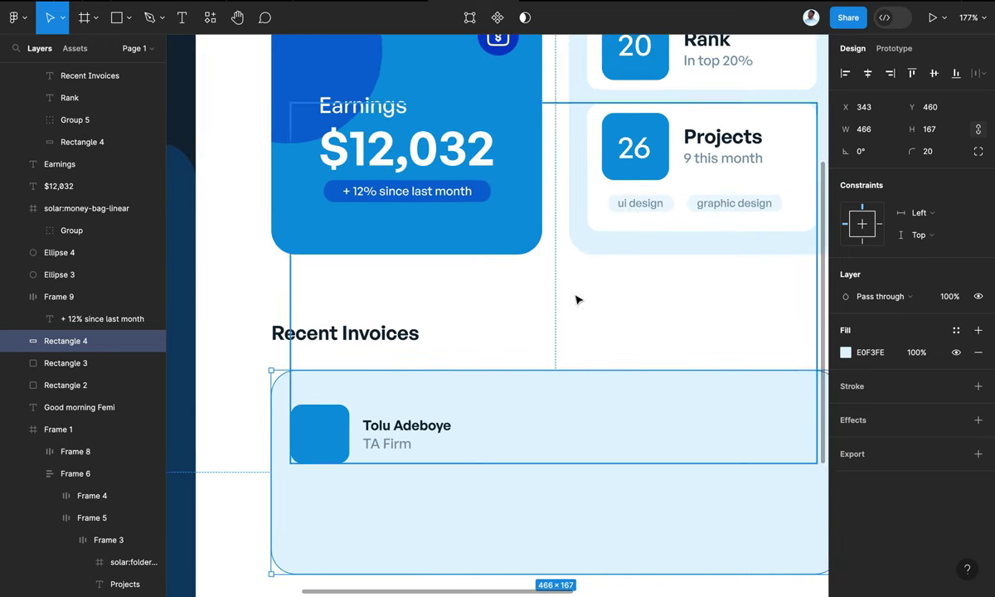
Step: Add a semibold green 'Paid' label in the invoice row
key(t)
click(497, 361)
text(Paid)
key(Escape)
click(849, 386)
click(849, 386)
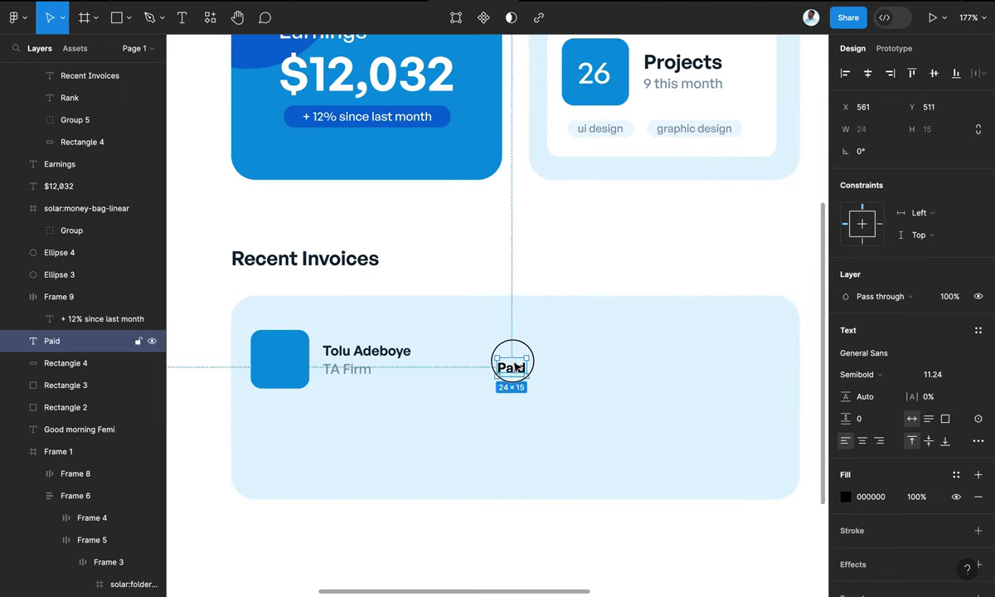
click(846, 497)
drag(705, 422, 746, 422)
drag(796, 349, 815, 303)
key(Escape)
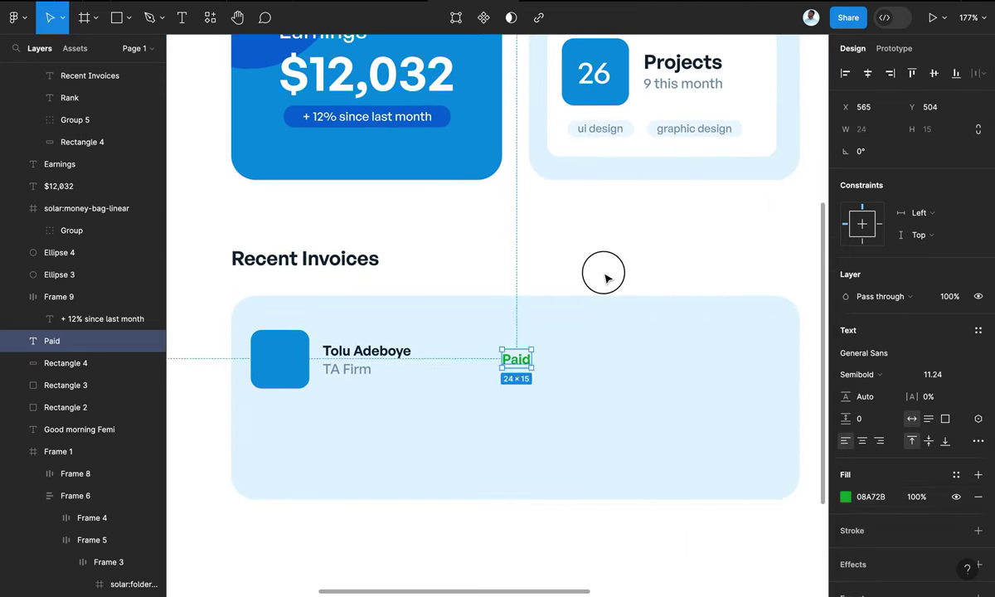
Step: Turn 'Paid' into an auto-layout badge with 0 padding and a light green fill
key(shift+a)
click(862, 323)
text(0)
key(Return)
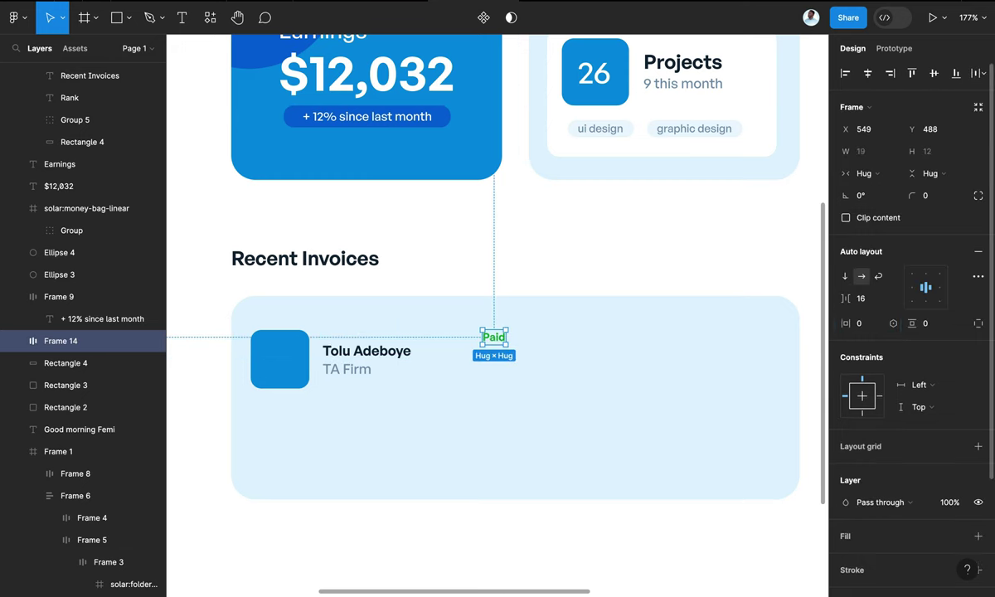
scroll(931, 195, down, 3)
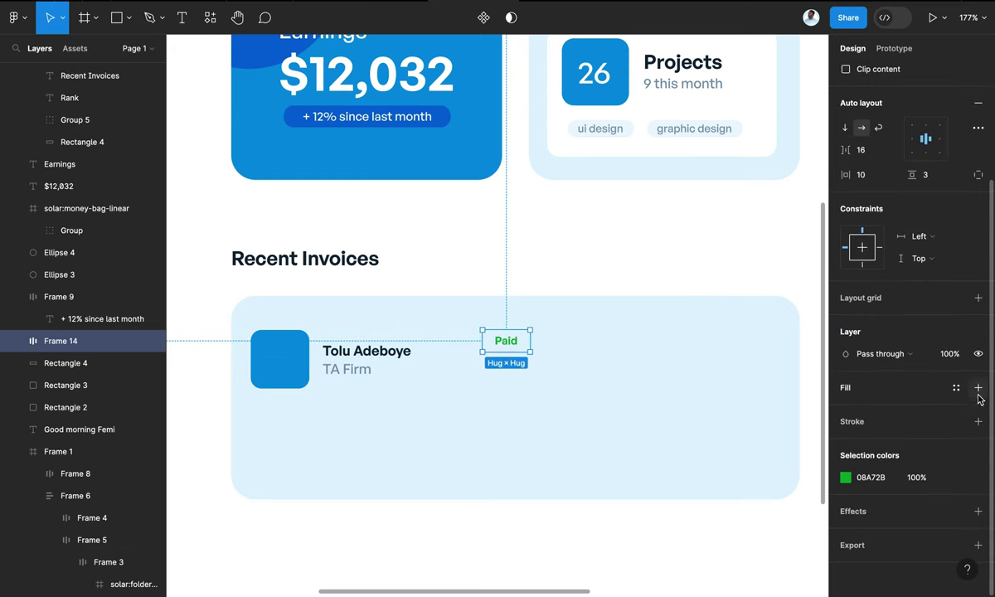
click(978, 387)
click(845, 410)
drag(704, 422, 742, 422)
click(701, 260)
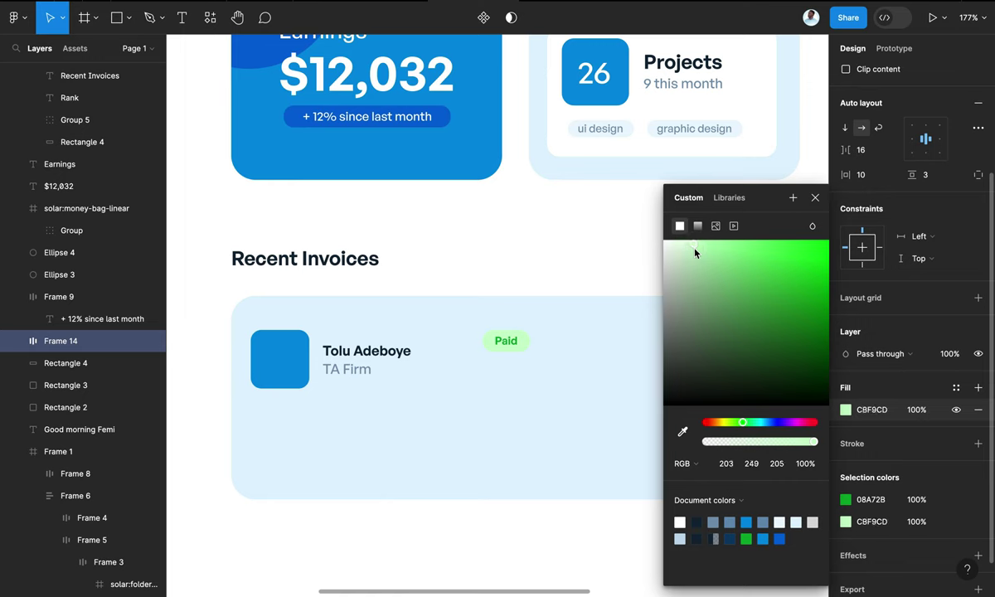
key(Escape)
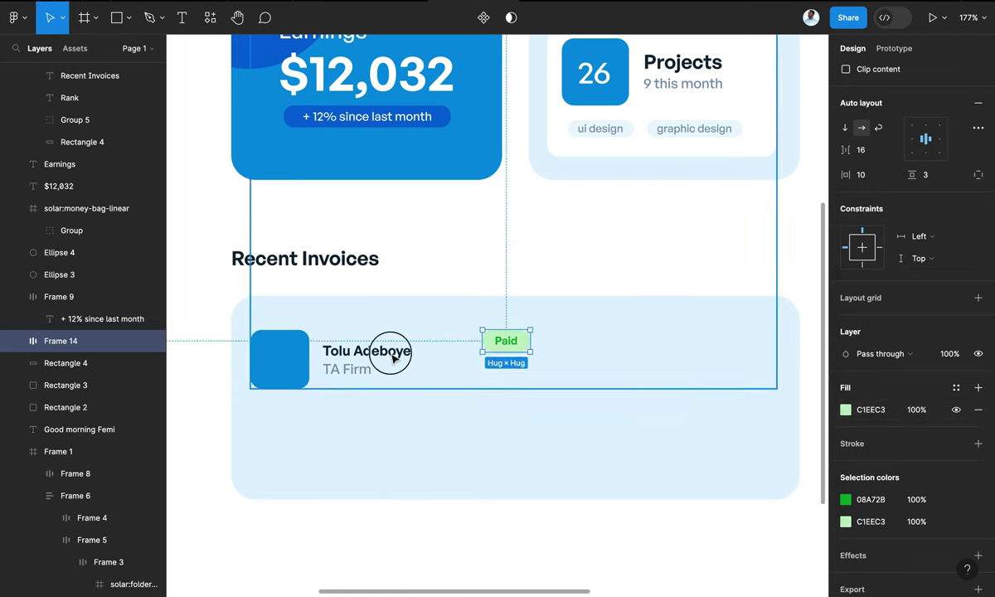
Step: Wrap the icon-name group and Paid badge together in auto layout
click(389, 351)
shift+click(510, 340)
key(shift+a)
scroll(742, 260, down, 2)
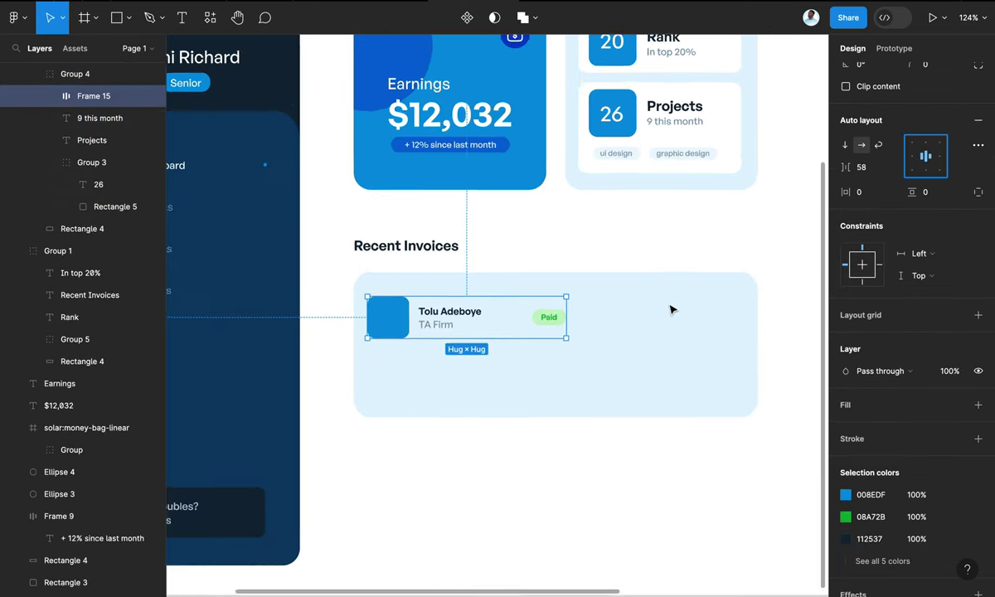
Step: Add an amount text to the first invoice row with a wider gap before it
scroll(477, 306, up, 1)
click(582, 168)
drag(582, 168, 602, 419)
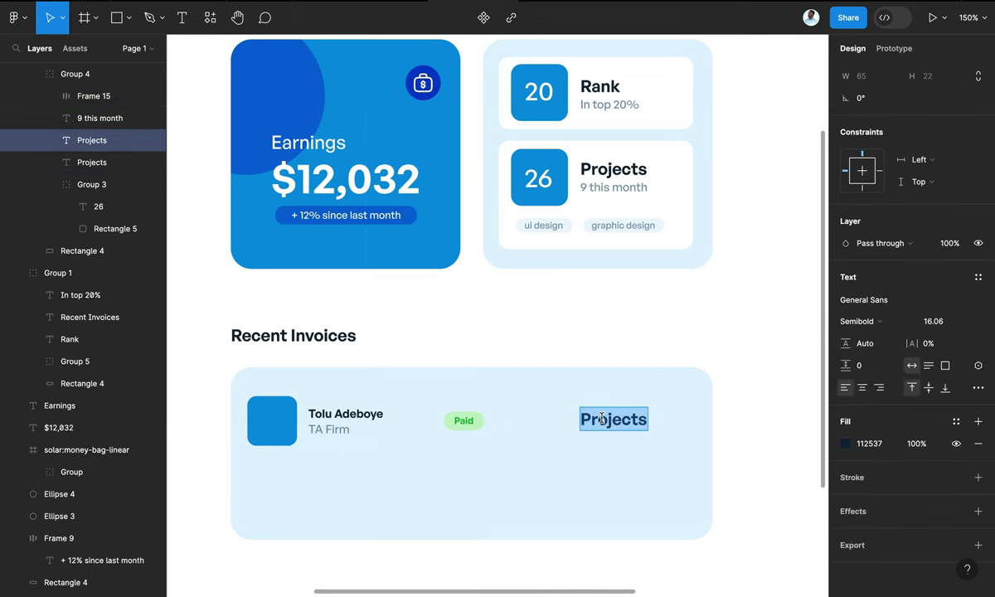
shift+click(469, 425)
key(shift+a)
drag(537, 420, 564, 421)
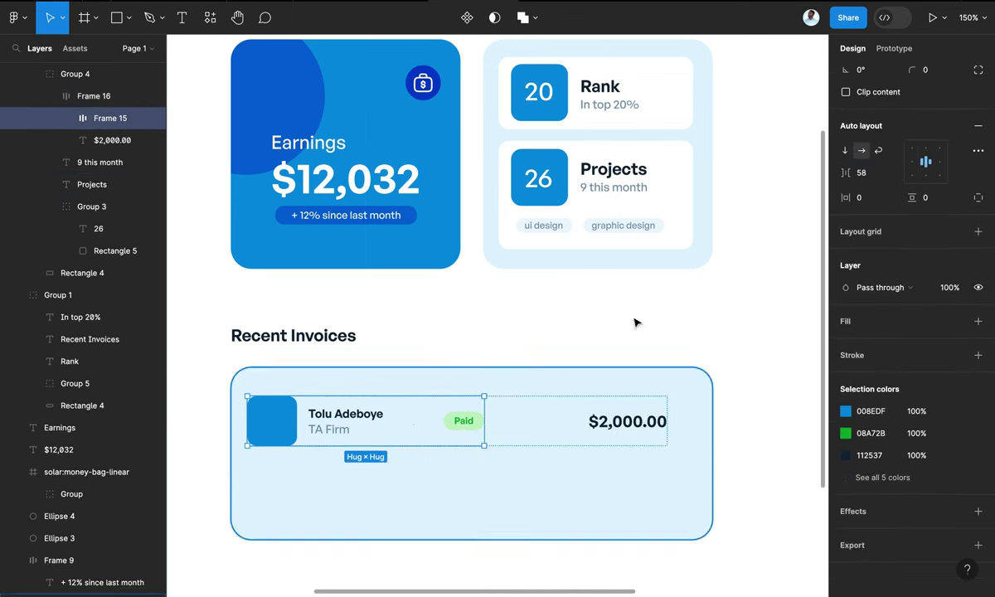
Step: Duplicate the invoice row beneath the first and edit its client name
scroll(733, 317, down, 3)
drag(305, 327, 305, 390)
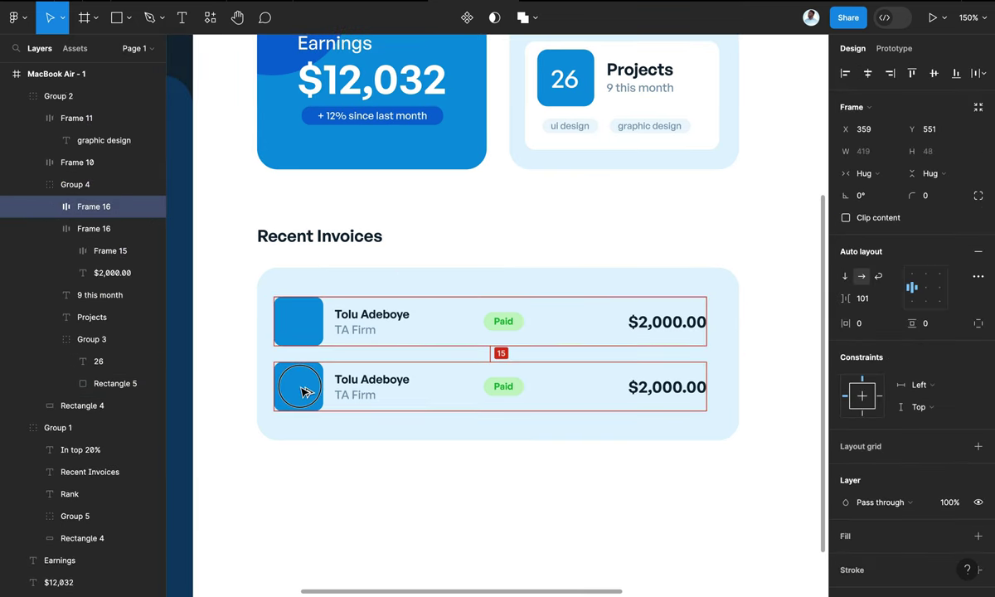
double_click(378, 383)
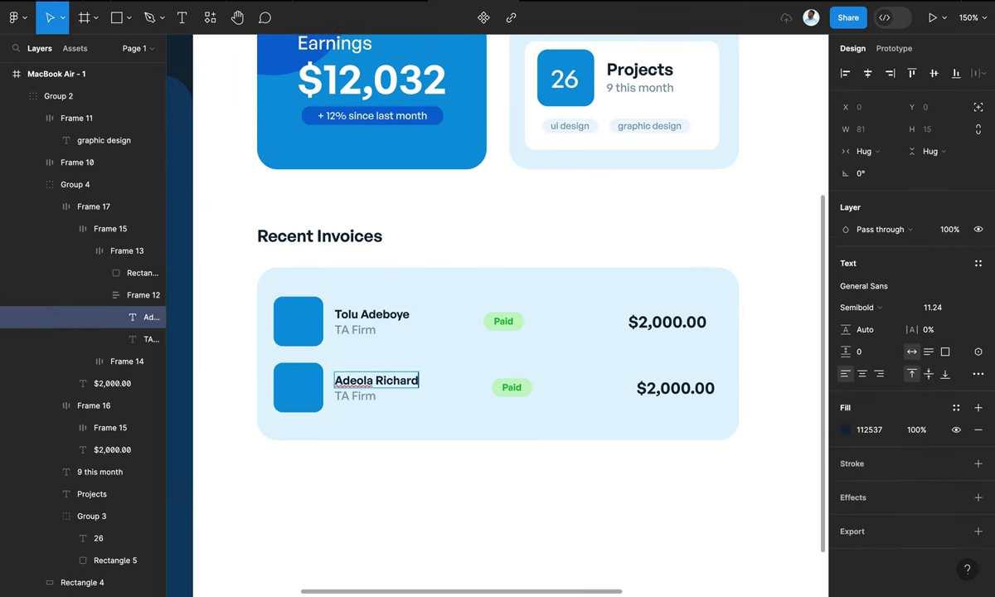
text(s)
click(352, 398)
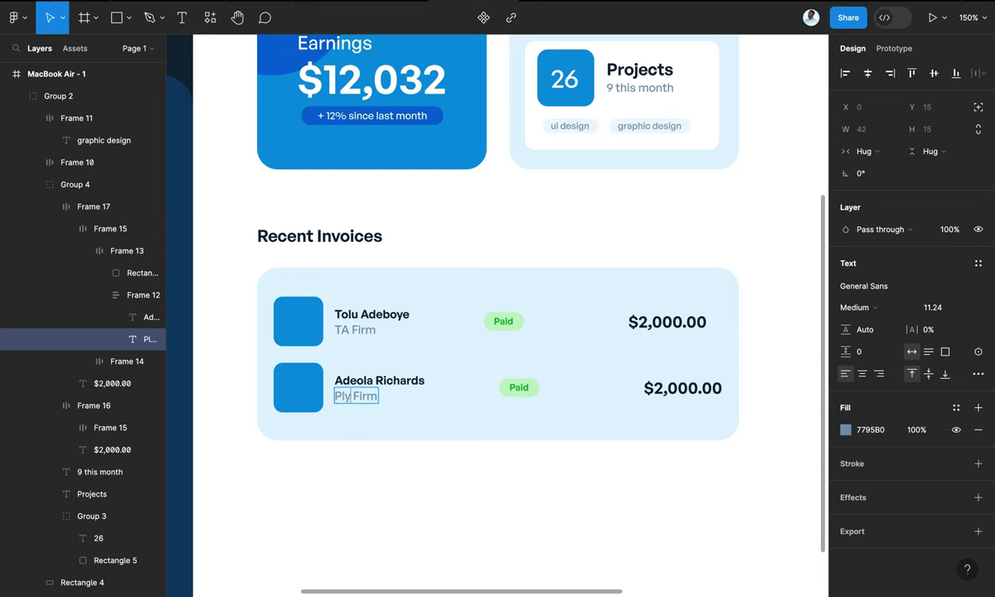
click(517, 388)
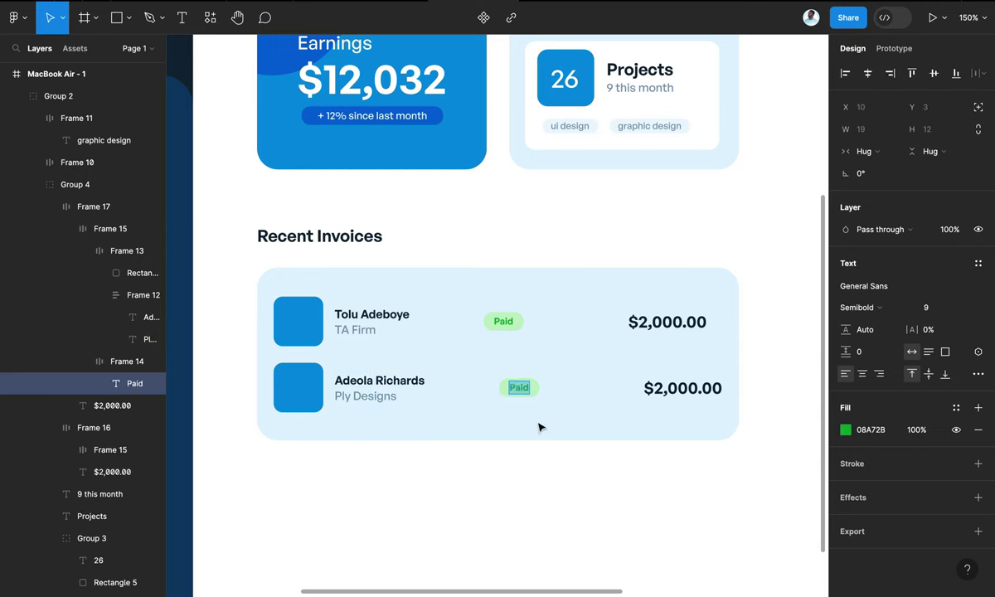
Step: Colour the Late text A70854 and its pill EEC1C1
click(845, 430)
click(806, 422)
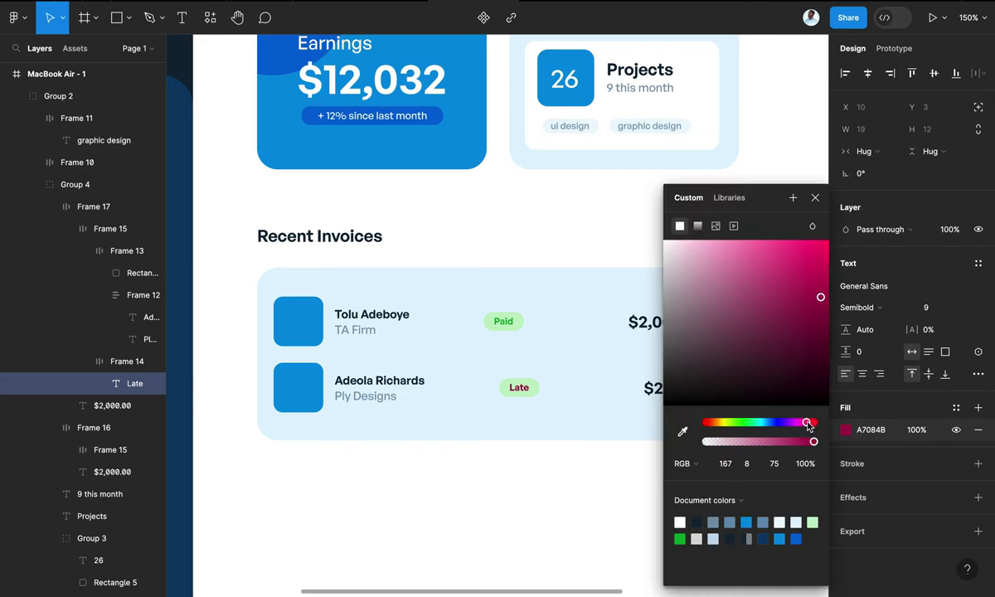
click(539, 388)
double_click(527, 390)
click(846, 470)
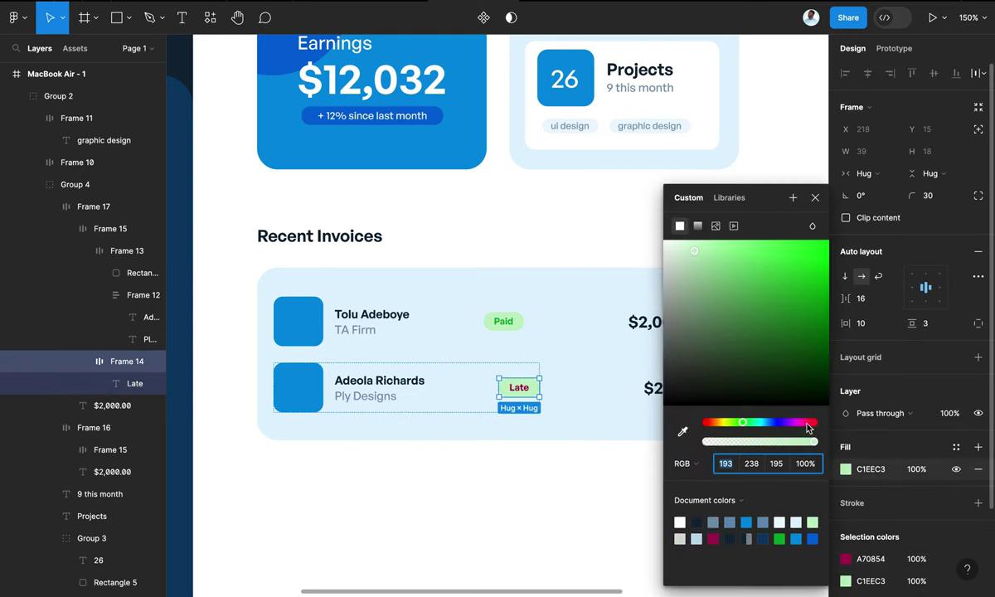
click(813, 422)
click(815, 199)
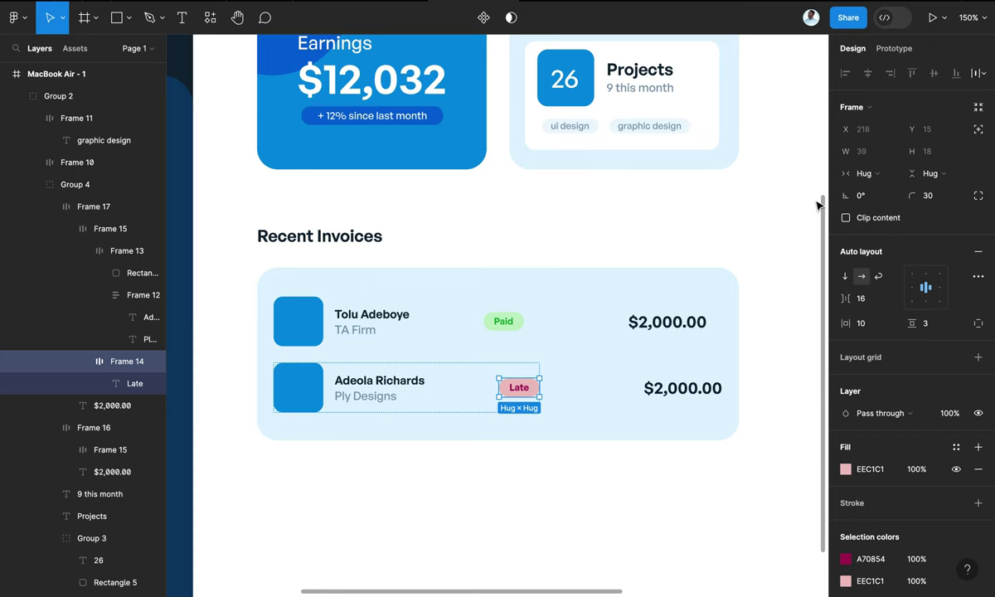
Step: Change the second invoice's amount to $1,000.00 and select the first avatar square
key(Escape)
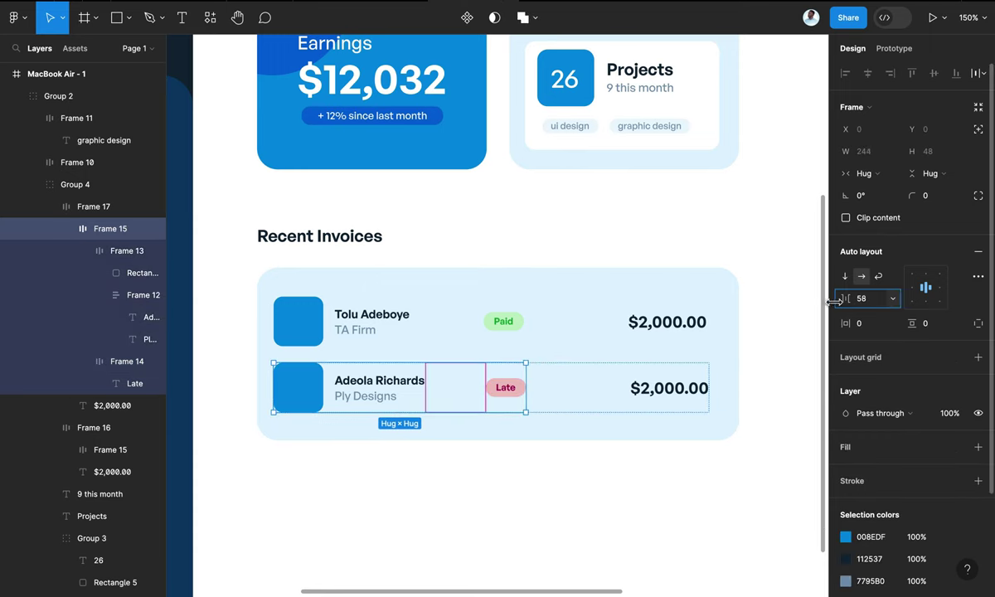
double_click(640, 388)
text(1)
key(Escape)
click(294, 328)
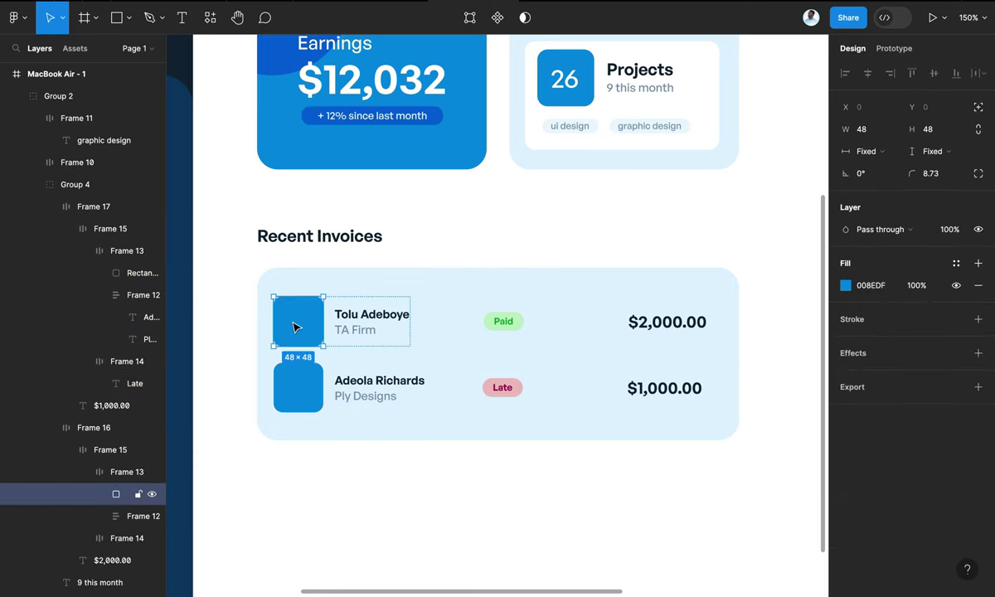
key(ctrl+slash)
Step: Fill the first avatar square with a photo from Content Reel's Avatars (male)
click(417, 142)
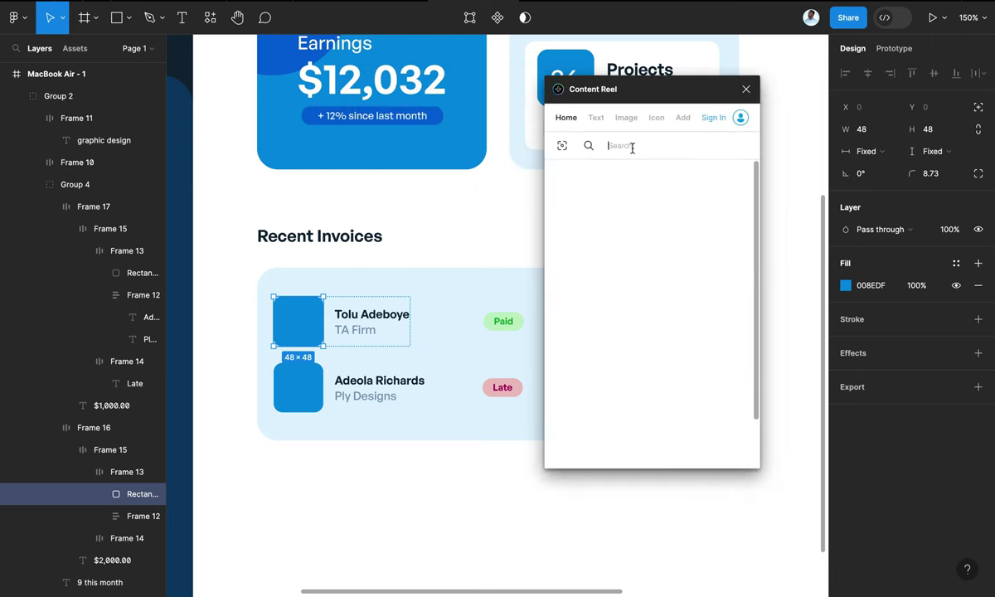
click(627, 117)
click(684, 265)
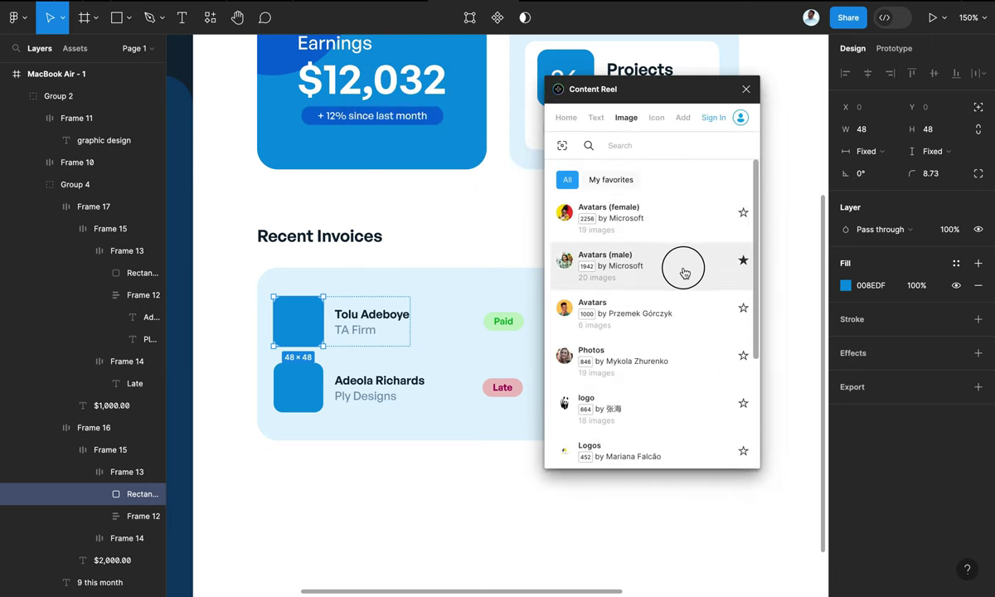
click(315, 380)
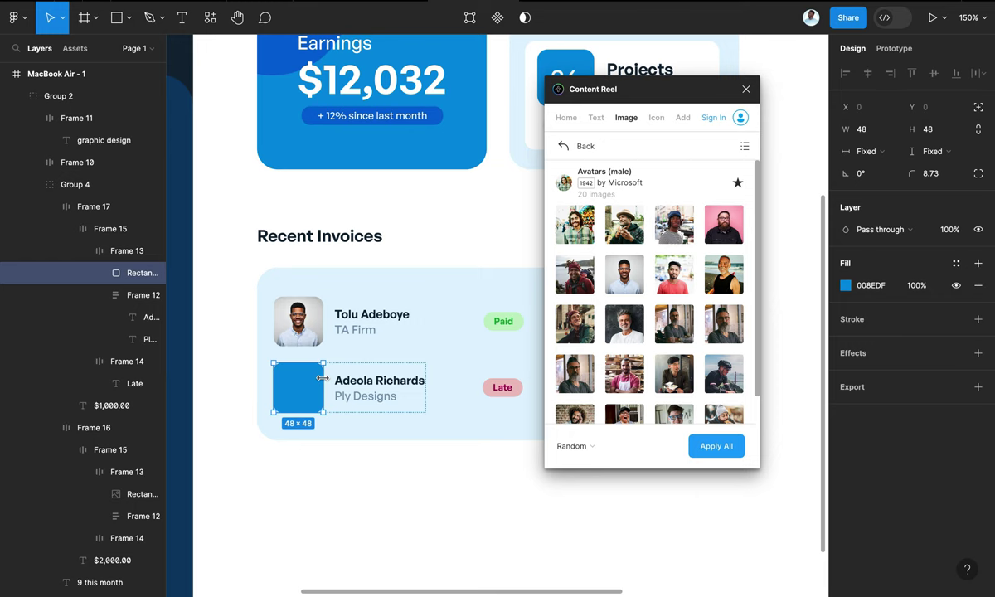
Step: Browse the Photos and Avatars (female) collections for the second avatar
click(564, 146)
scroll(651, 340, down, 1)
click(651, 336)
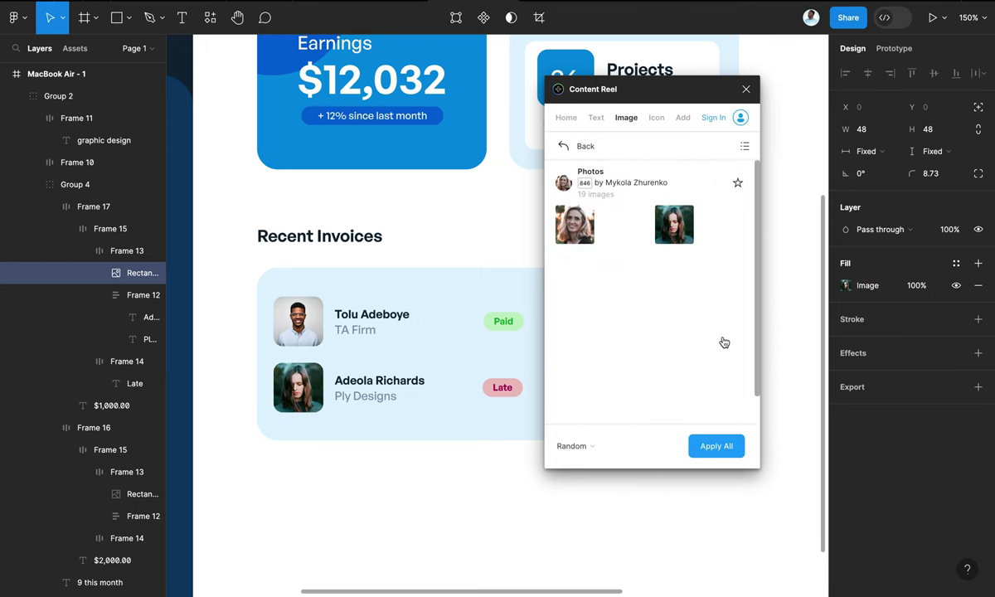
scroll(713, 331, down, 1)
click(564, 146)
click(628, 207)
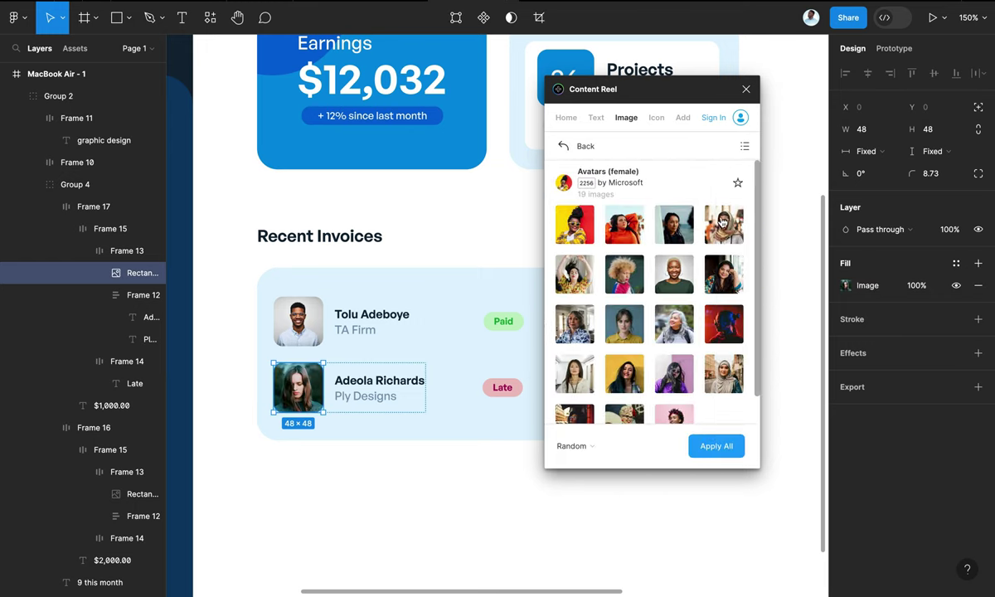
scroll(703, 280, down, 1)
click(564, 146)
Step: Give the second avatar a 3D toy-face image and close Content Reel
scroll(626, 323, down, 5)
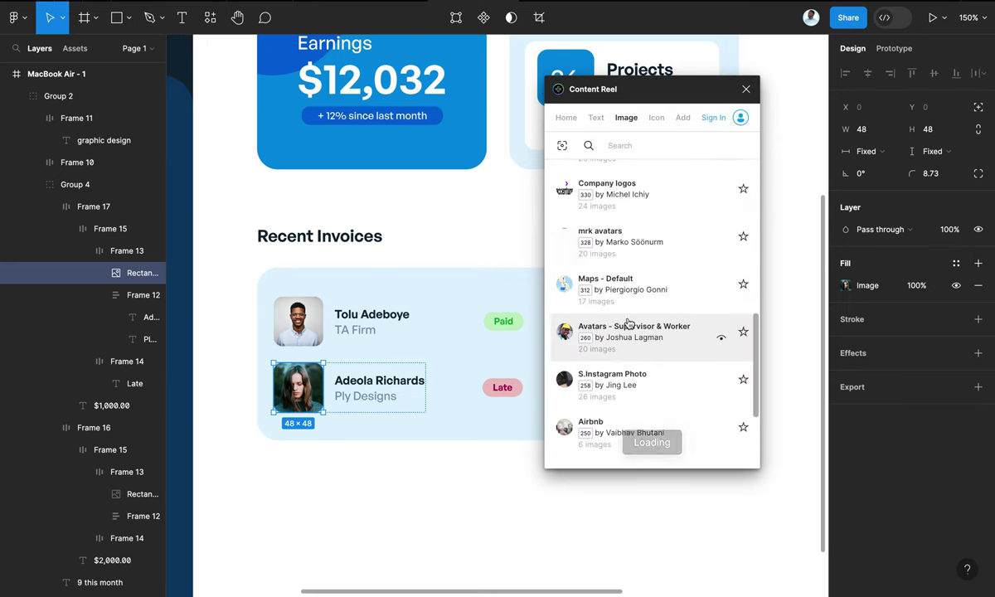
scroll(626, 323, down, 3)
scroll(626, 324, down, 3)
click(628, 319)
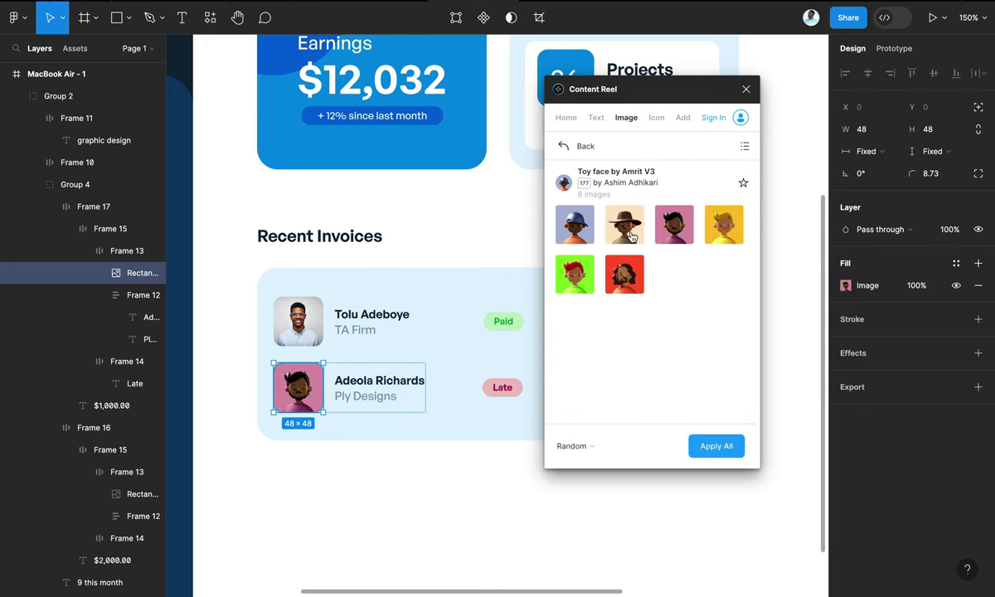
click(746, 89)
scroll(644, 291, down, 3)
Step: Duplicate the invoice card below itself and shorten the copy from its top
click(549, 259)
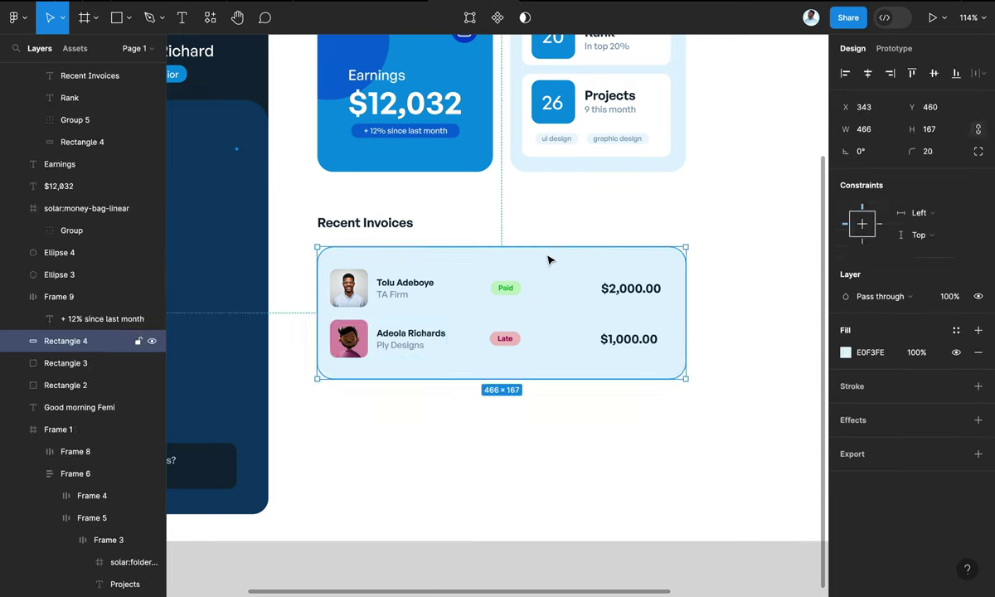
drag(549, 260, 539, 412)
scroll(539, 412, down, 4)
drag(517, 377, 518, 368)
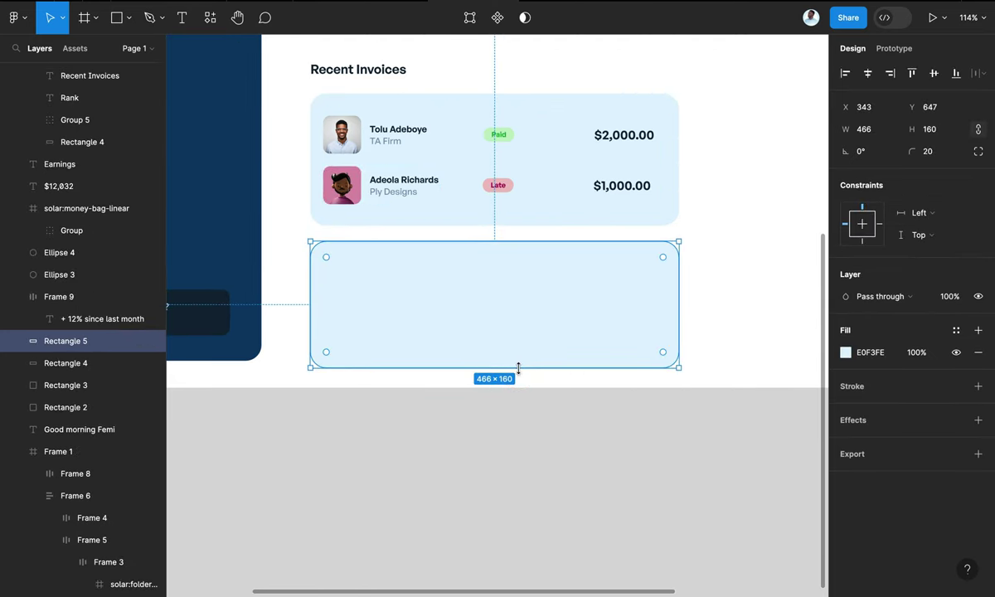
drag(506, 252, 507, 263)
scroll(509, 267, down, 5)
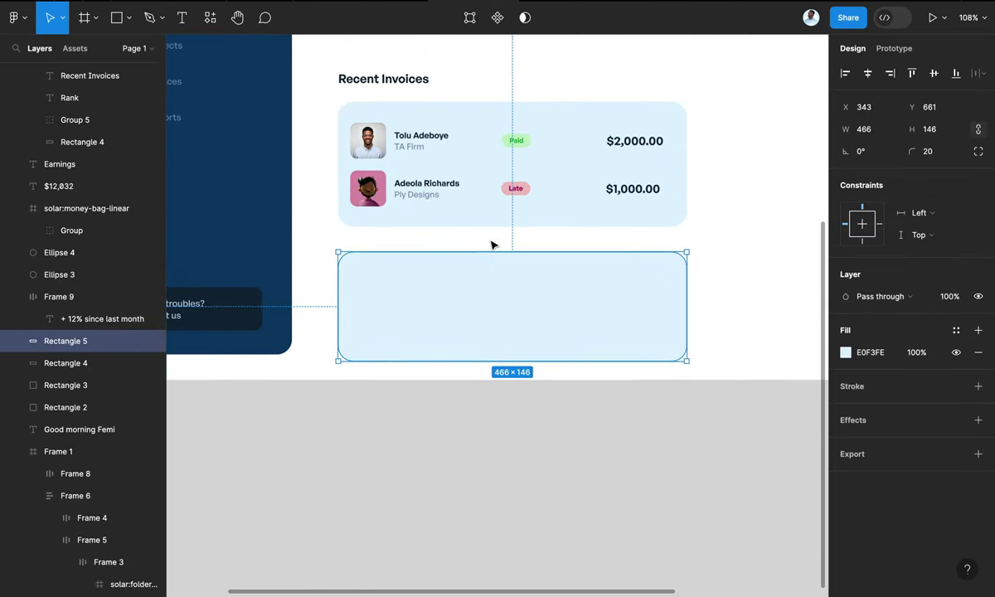
scroll(589, 189, up, 1)
Step: Copy the $12,032 text into the lower card and fill that card dark navy
click(478, 150)
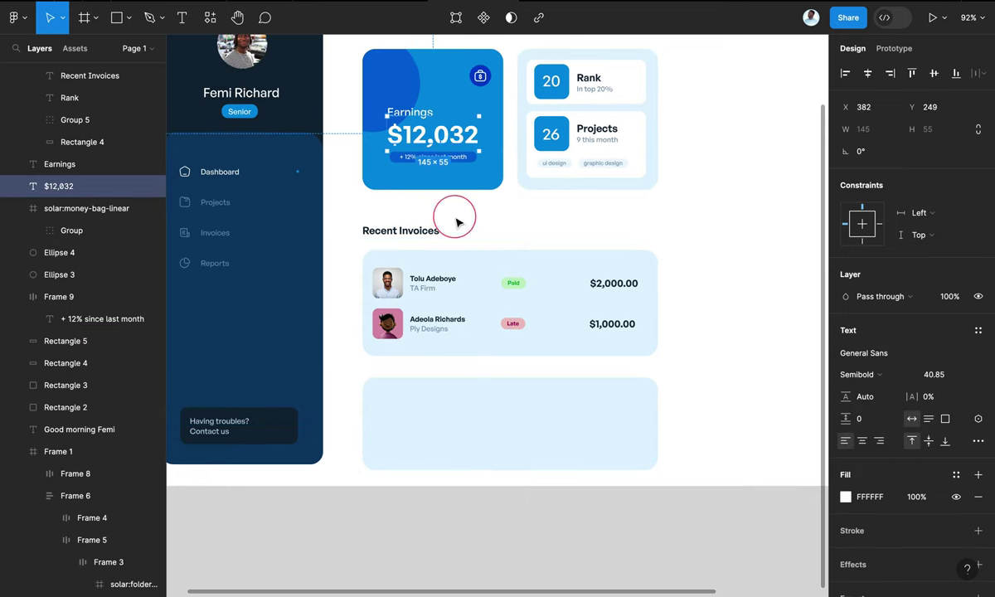
mouse_move(453, 215)
mouse_down()
mouse_move(448, 142)
mouse_move(459, 419)
mouse_up()
click(448, 142)
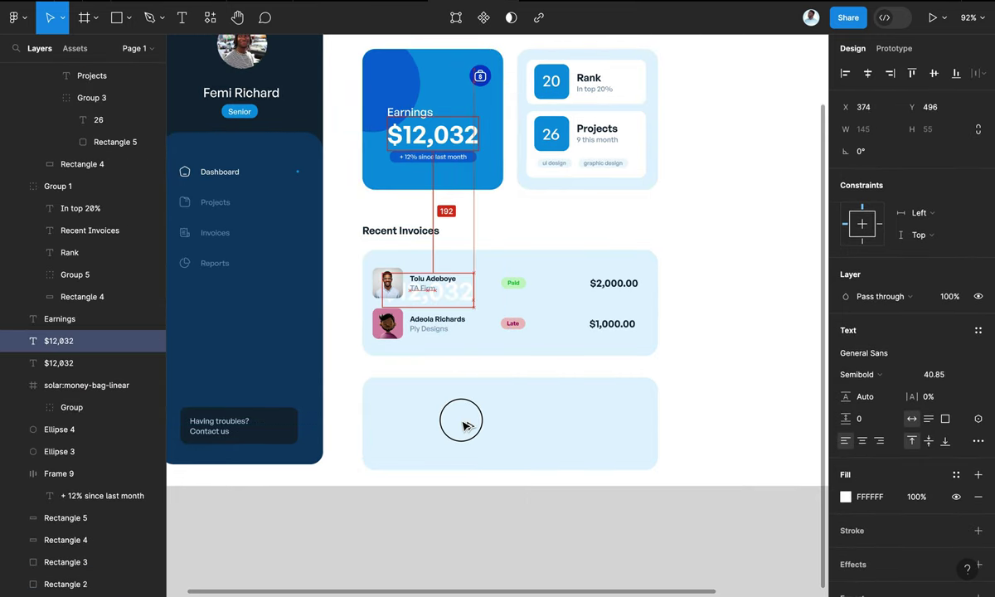
click(581, 448)
click(845, 352)
click(305, 106)
Step: Scale the 'Engage with clients' heading down and duplicate it as 'Join Discord channel'
click(423, 415)
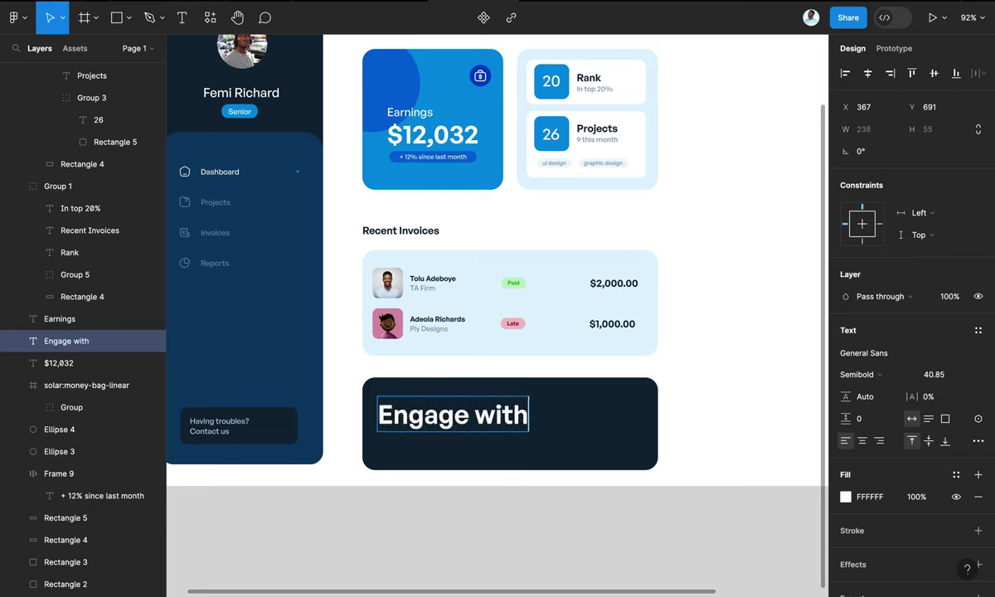
key(k)
mouse_move(618, 430)
mouse_down()
mouse_move(502, 425)
mouse_move(502, 456)
mouse_up()
key(v)
key(Return)
text(Join Discord channel)
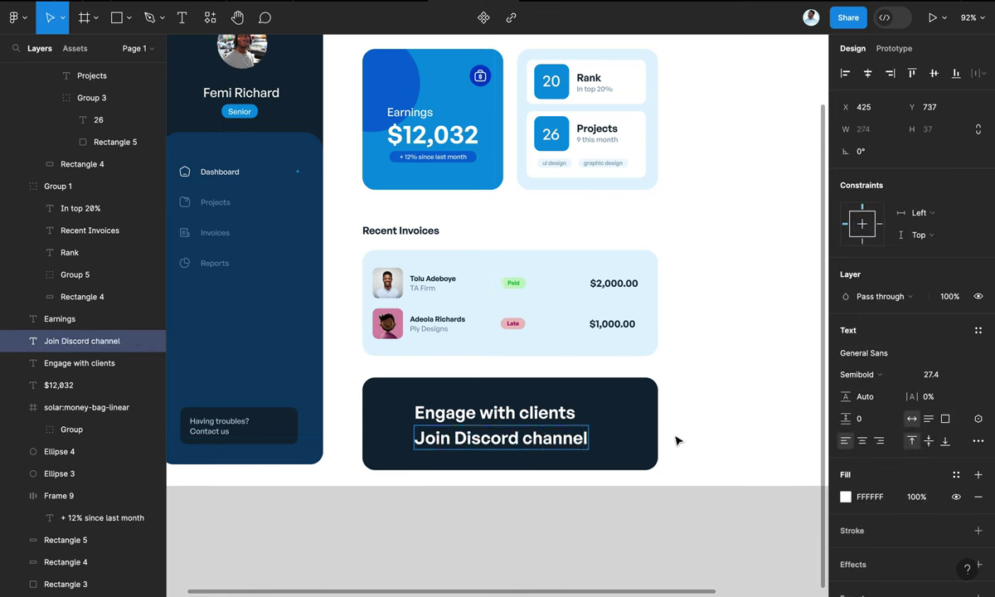
Step: Make 'Join Discord channel' Regular weight in a pale blue sampled from the design
click(858, 374)
click(863, 340)
click(845, 497)
click(680, 429)
click(573, 253)
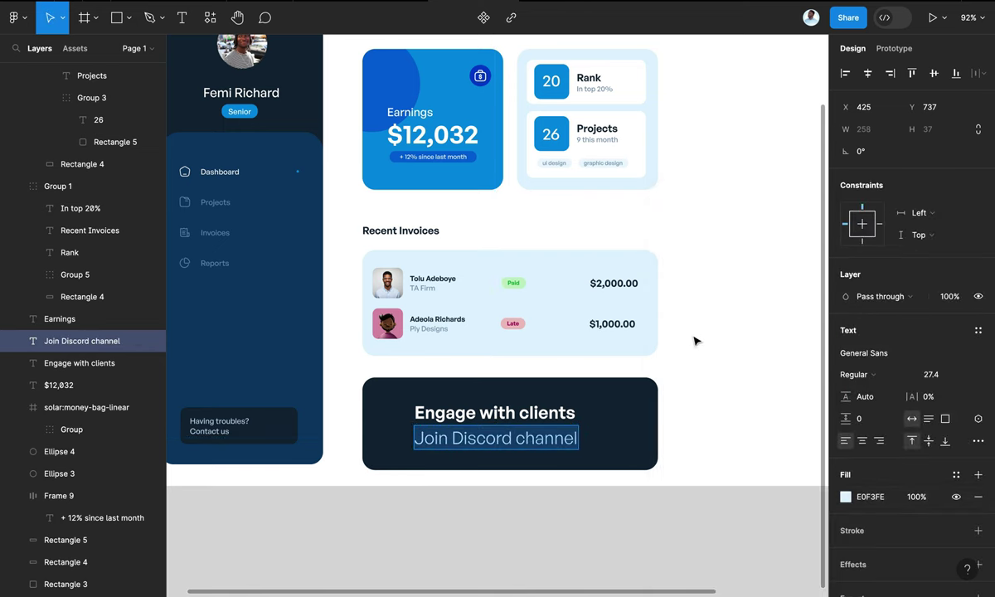
key(Escape)
Step: Scale both banner text lines down together with K and nudge them into place
shift+click(534, 412)
key(k)
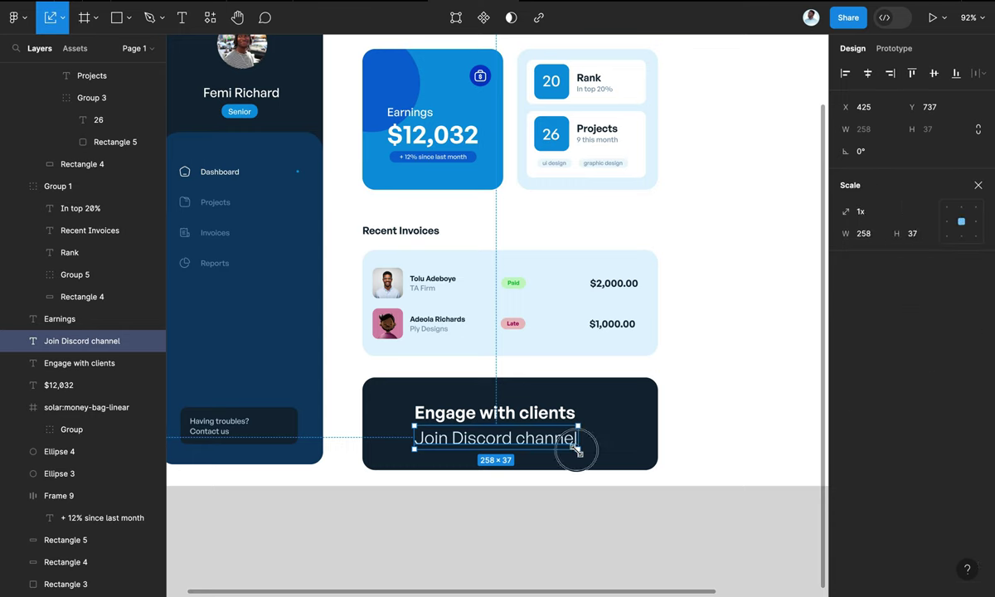
drag(578, 448, 547, 430)
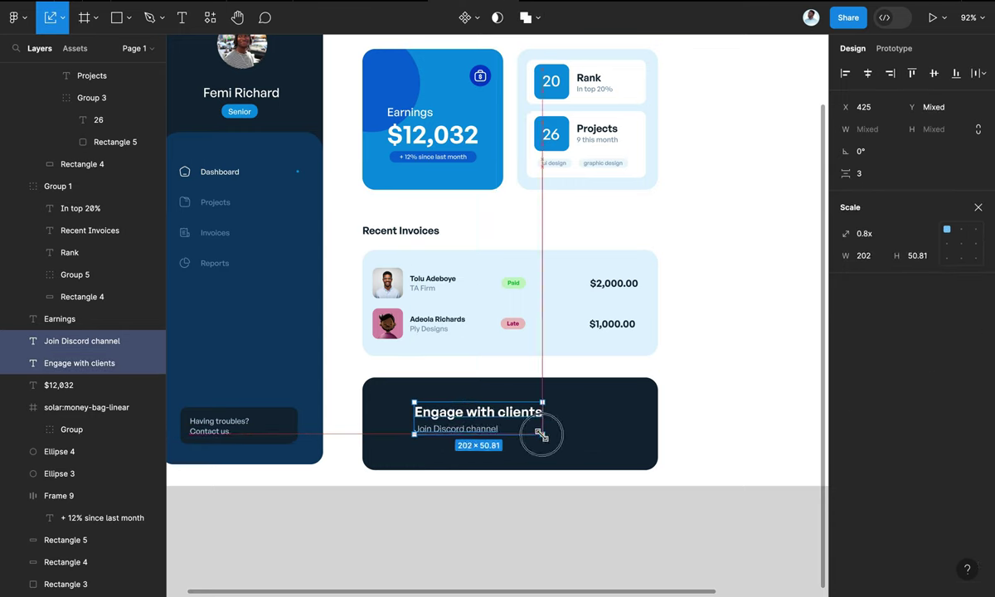
drag(485, 414, 491, 422)
click(612, 408)
key(ctrl+/)
Step: Search Iconify for 'discord' and place the Discord logo on the banner's left
click(422, 142)
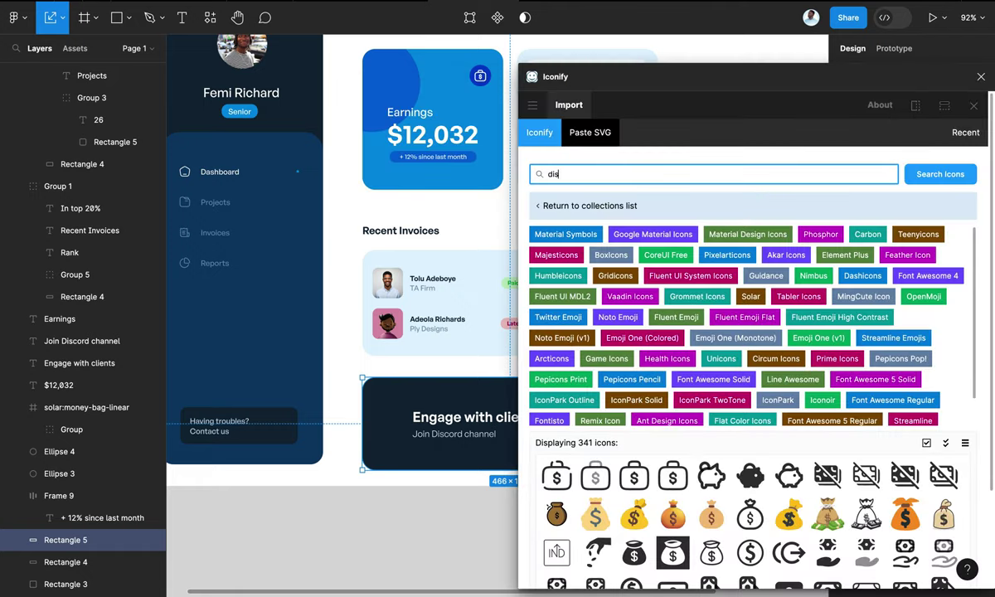
double_click(563, 170)
text(discord)
key(Return)
mouse_move(750, 434)
mouse_down()
mouse_move(326, 525)
mouse_move(365, 426)
mouse_up()
click(476, 417)
Step: Wrap the Join now text in an auto-layout button frame
shift+click(454, 431)
scroll(539, 497, down, 2)
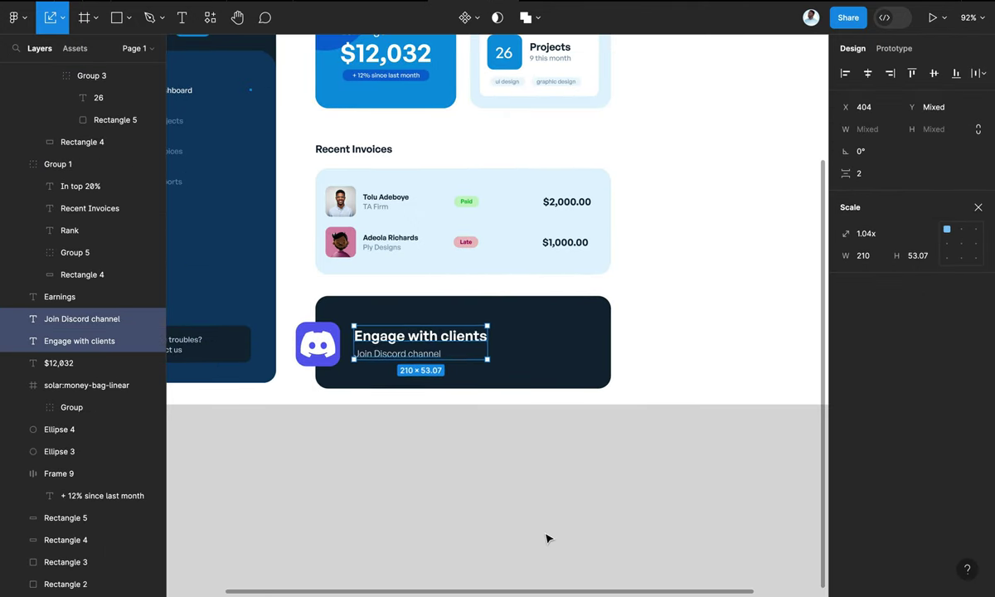
scroll(546, 536, up, 2)
click(539, 515)
click(527, 405)
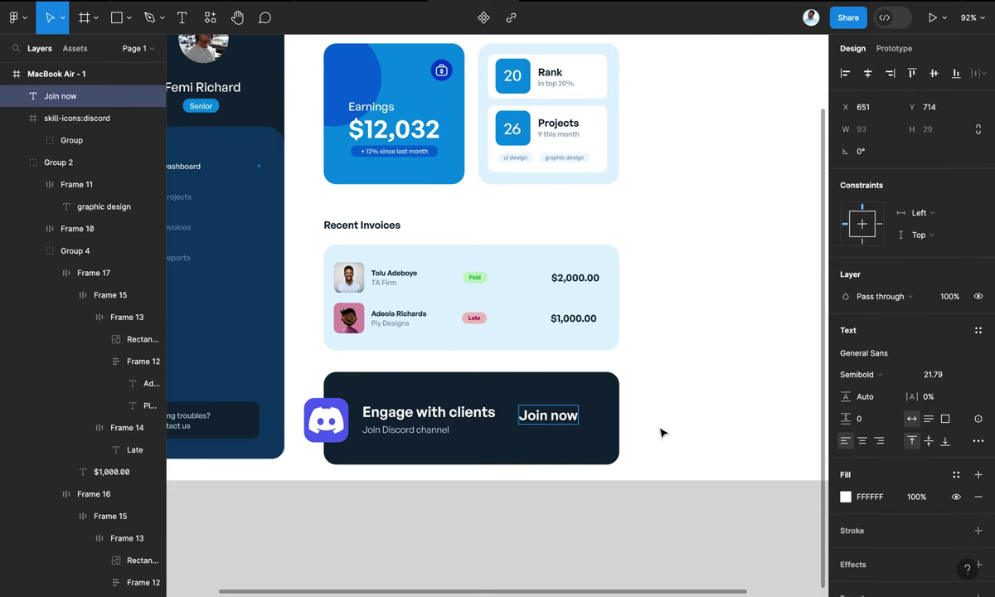
key(shift+a)
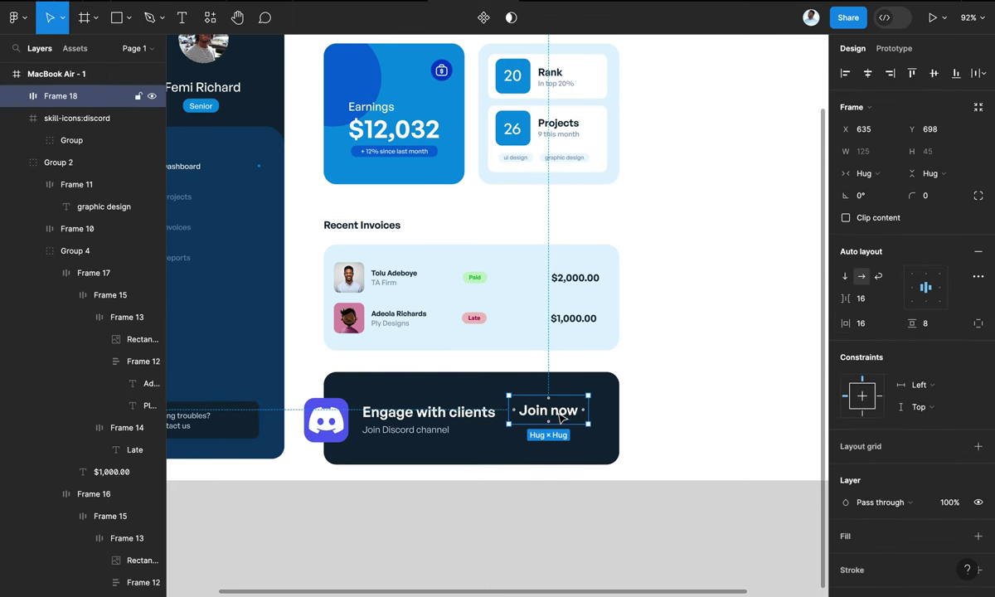
Step: Change the font size of the Join now button text
key(Return)
key(Return)
click(937, 307)
text(19)
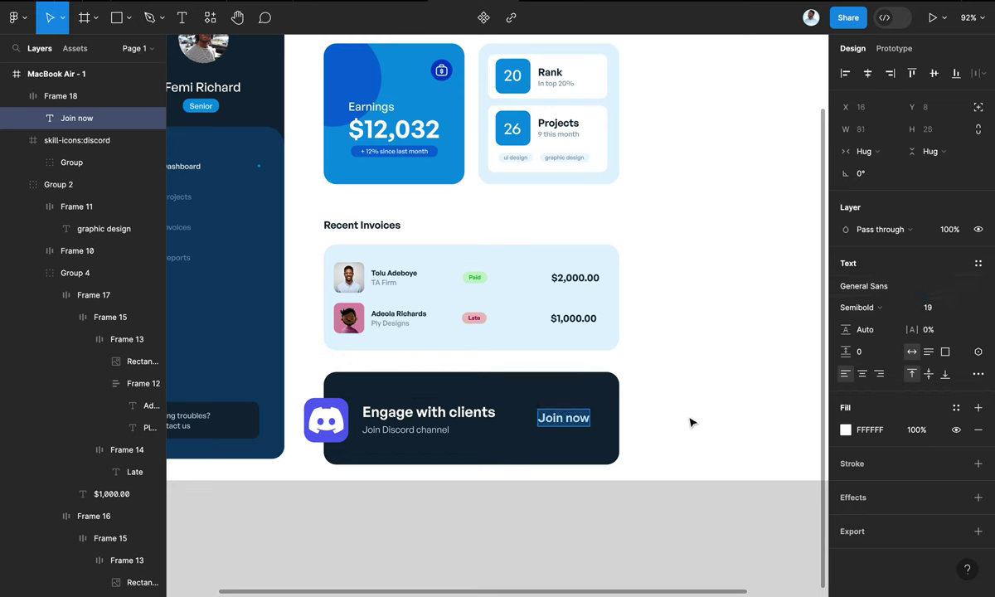
key(Escape)
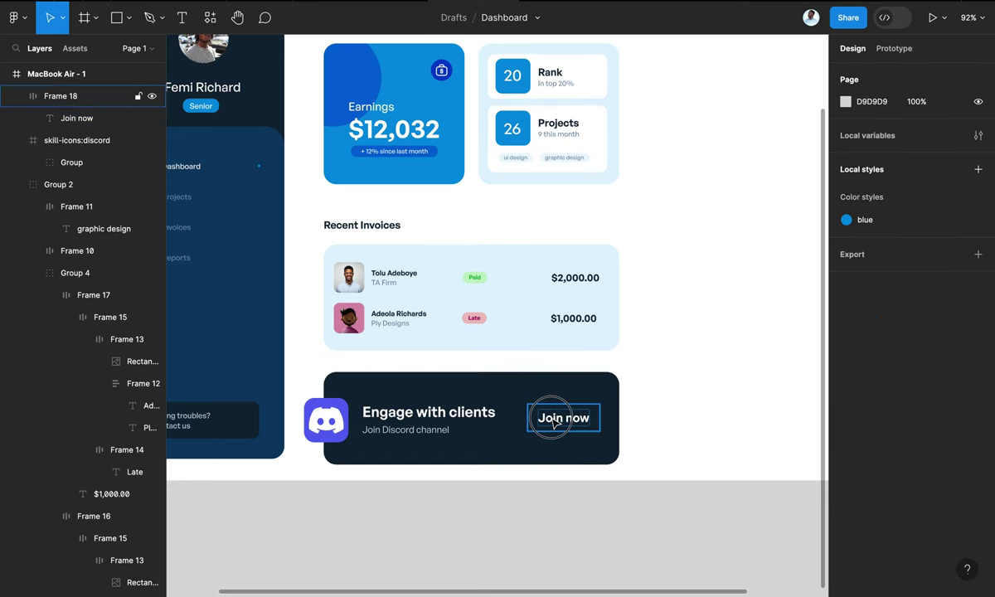
key(Escape)
Step: Give the Join now button a 008EDF fill sampled with the eyedropper
click(978, 387)
click(846, 410)
click(683, 432)
click(342, 410)
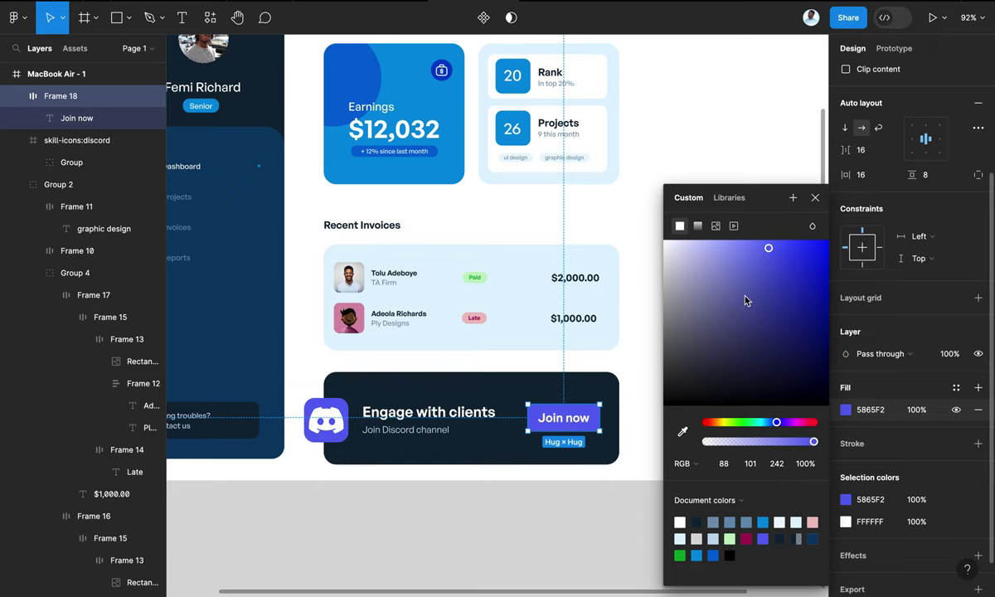
click(682, 431)
click(452, 164)
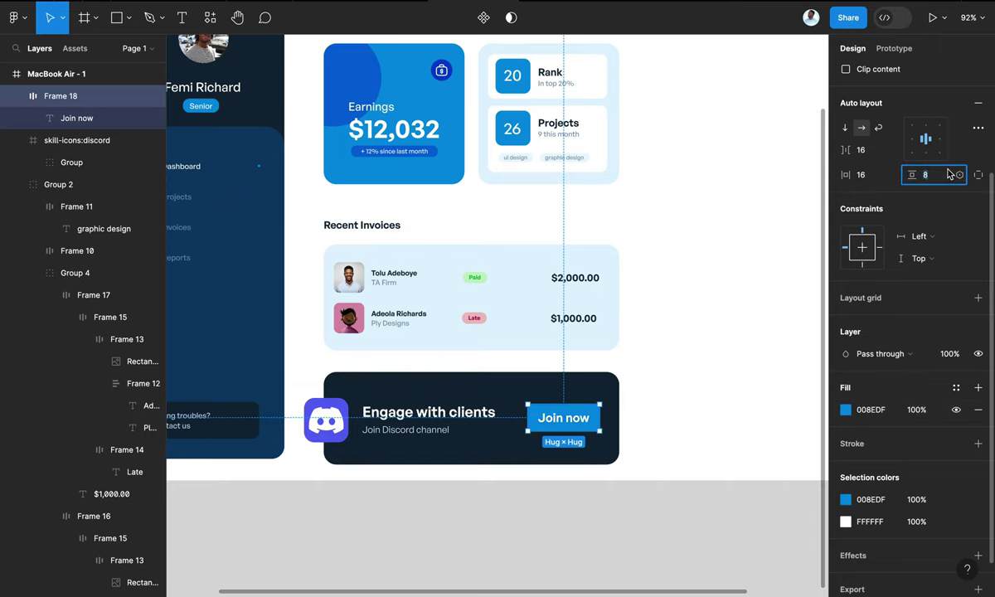
click(648, 520)
scroll(649, 520, down, 2)
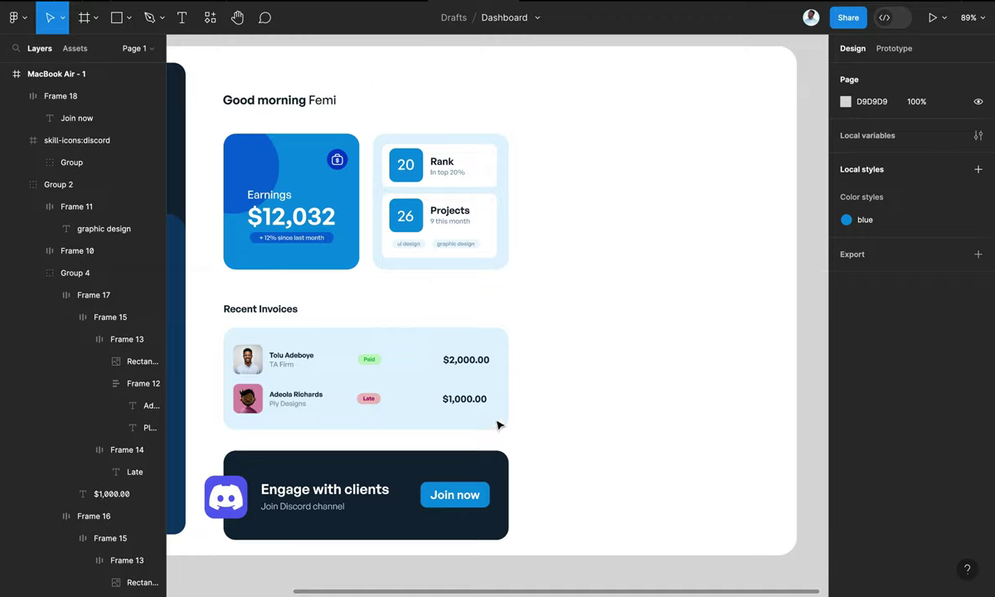
Step: Group the Recent Invoices heading with its invoice card
double_click(217, 302)
shift+click(476, 402)
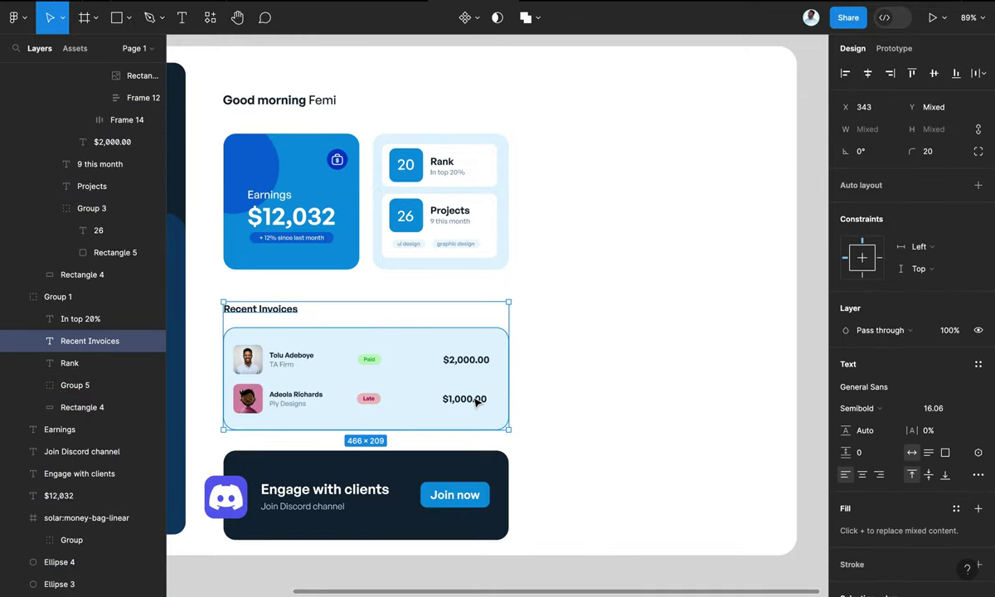
click(353, 331)
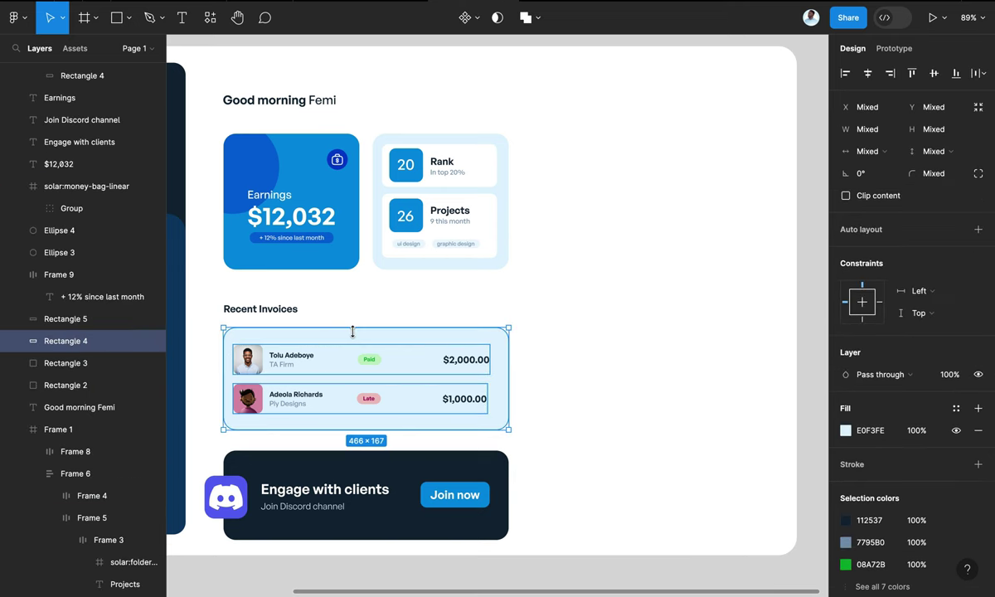
shift+click(265, 313)
key(ctrl+g)
scroll(632, 337, up, 2)
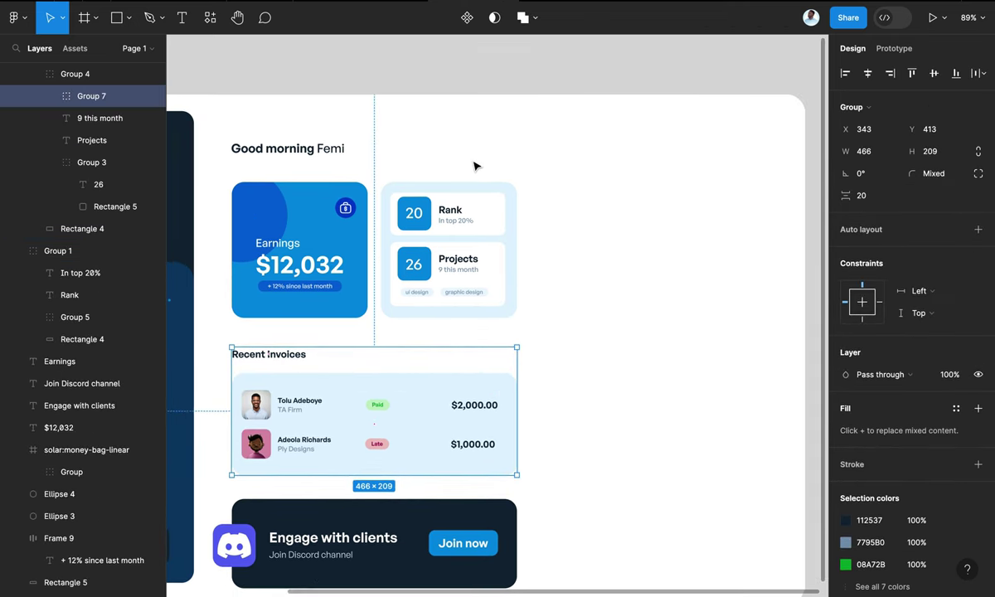
Step: Copy the Rank text as a 'Your Projects' heading and place an invoice card copy beneath it
double_click(450, 210)
drag(450, 210, 566, 196)
text(Your Projects)
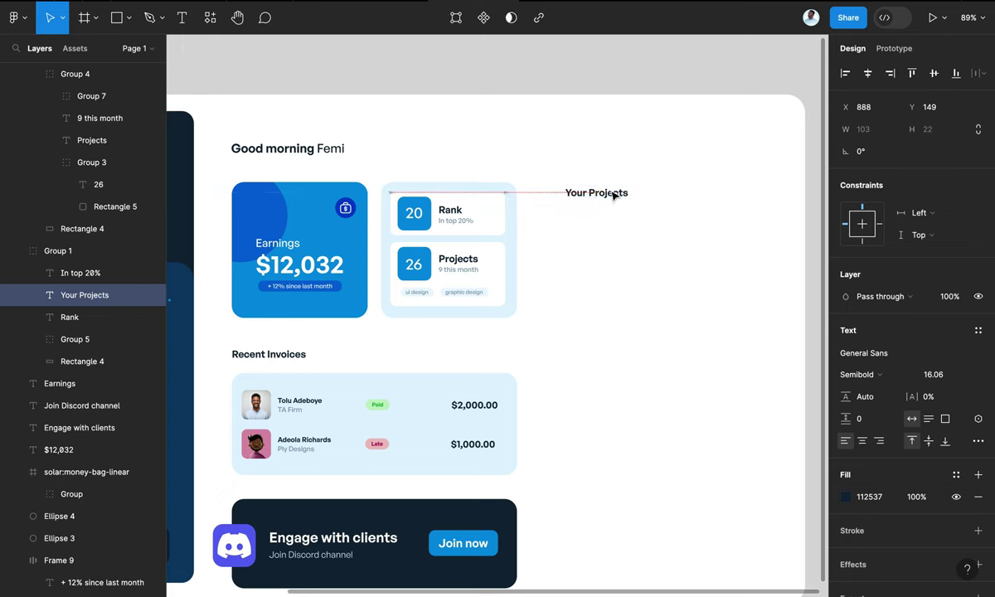
key(Escape)
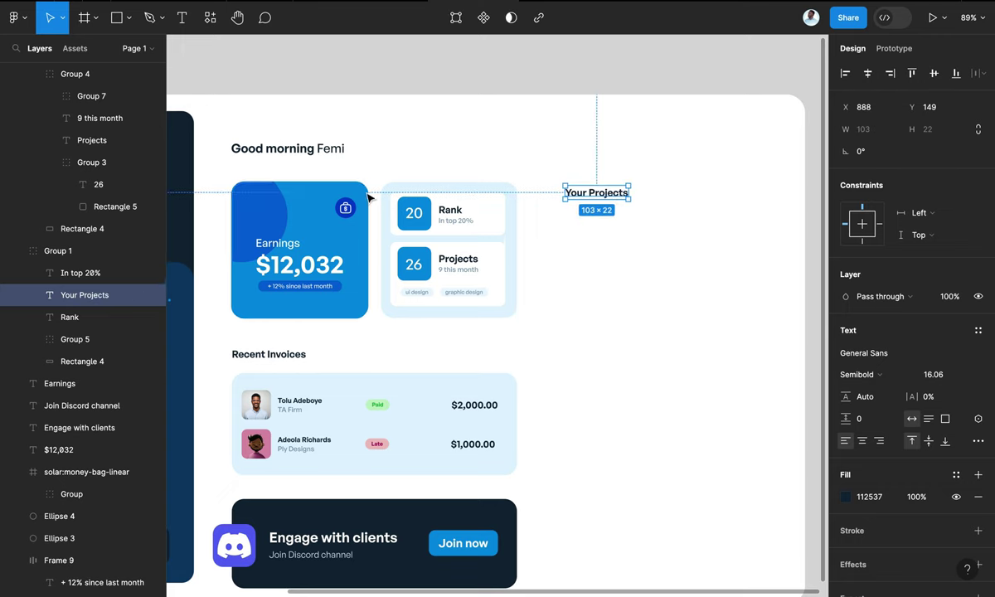
click(321, 381)
drag(322, 381, 588, 374)
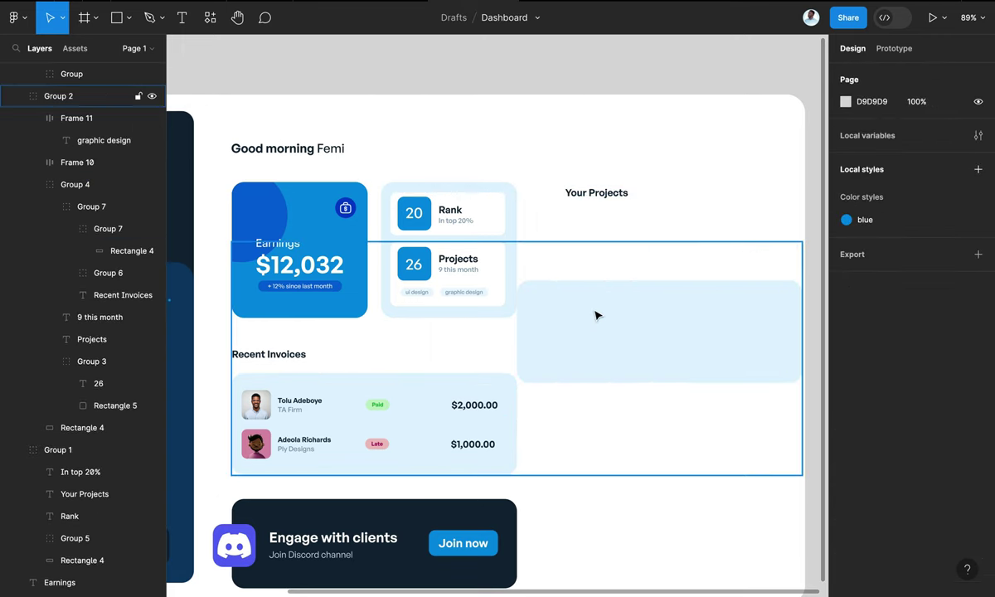
click(597, 315)
drag(588, 317, 619, 239)
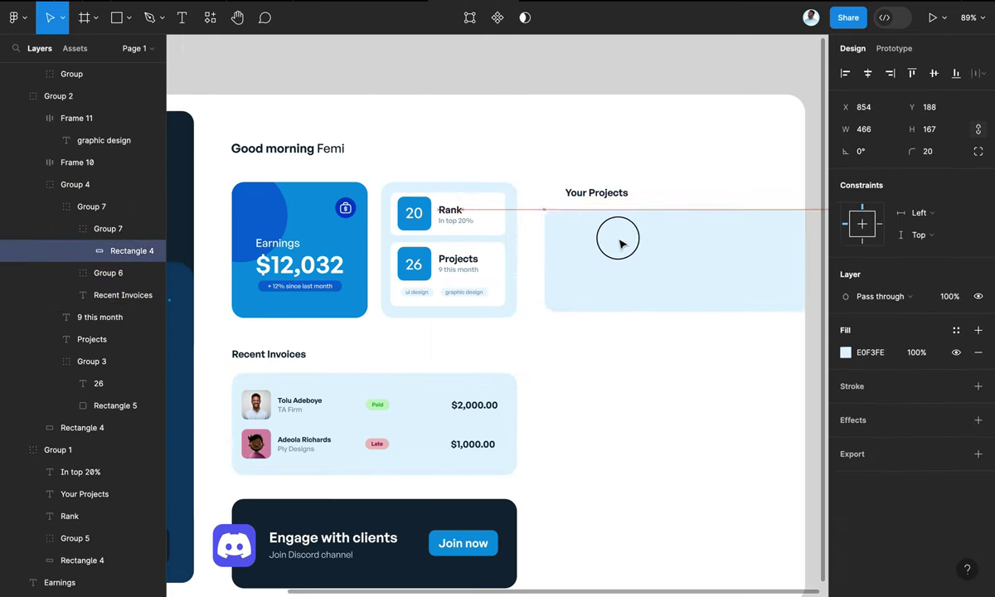
click(609, 193)
drag(610, 195, 588, 202)
Step: Resize the light-blue projects card to 374×182 and ungroup it from the invoices group
click(589, 244)
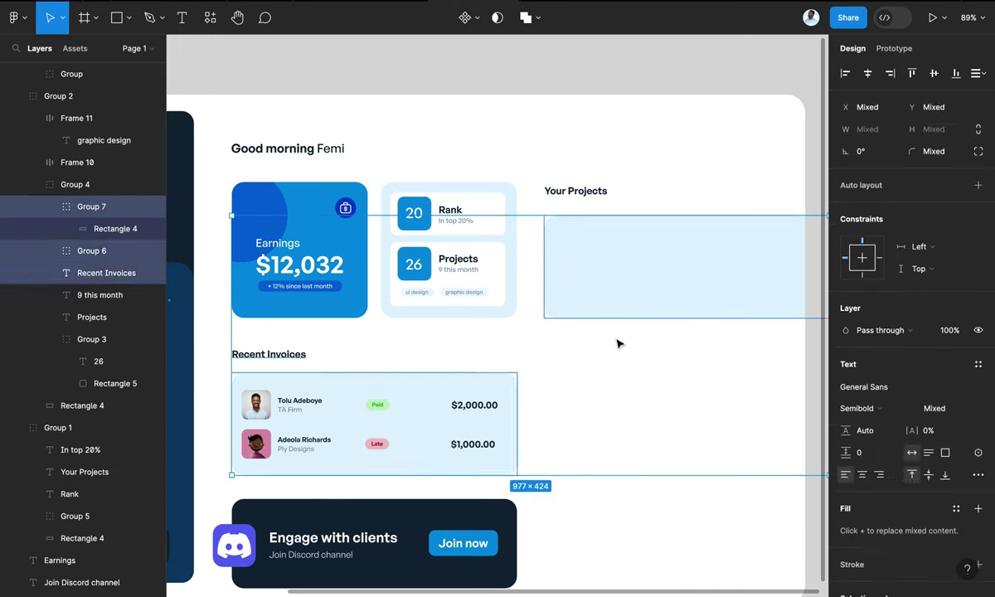
click(615, 249)
drag(806, 265, 634, 274)
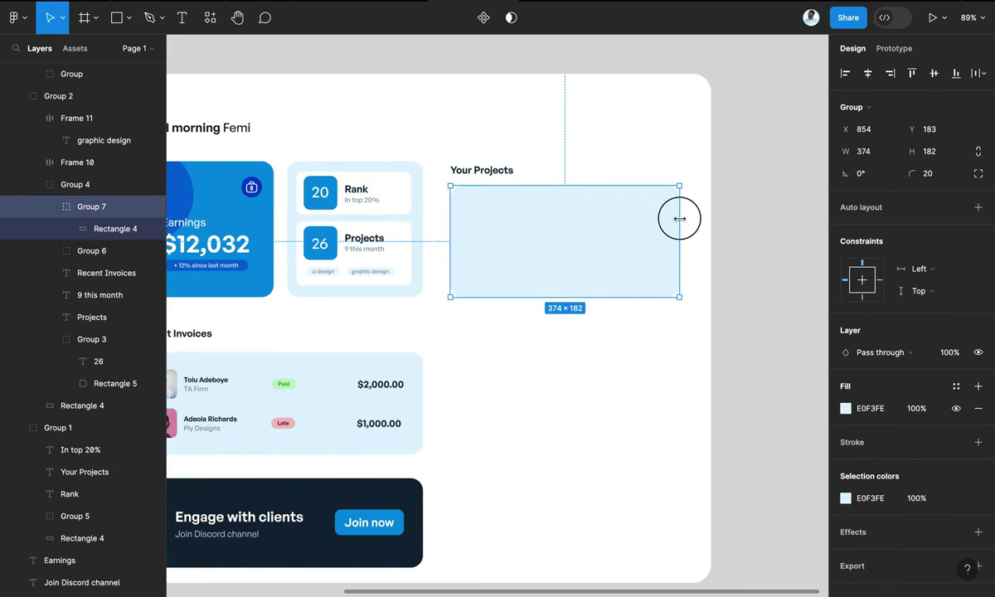
scroll(655, 202, left, 2)
key(Escape)
key(ctrl+shift+g)
right_click(643, 174)
click(680, 362)
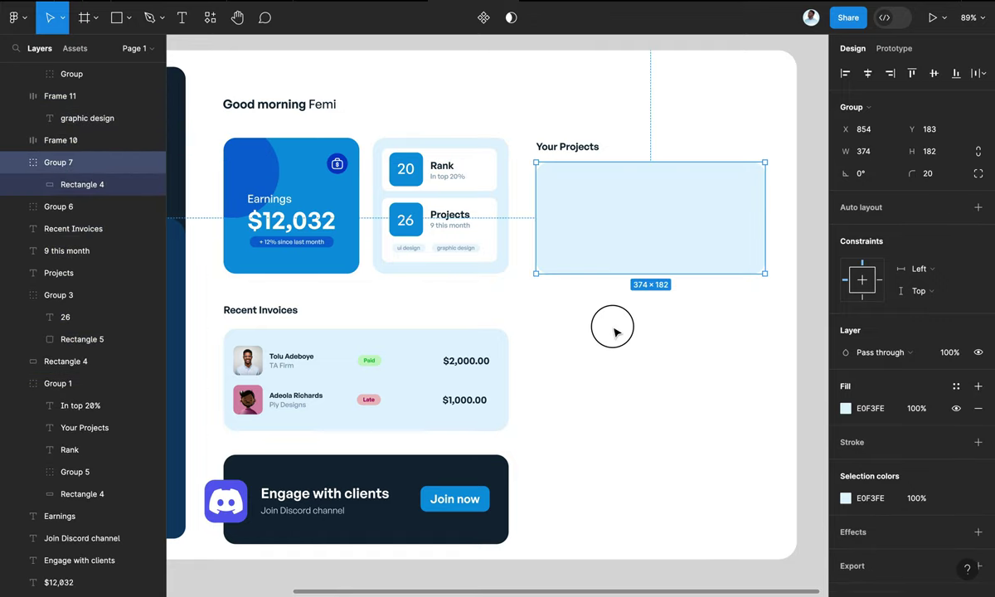
click(614, 332)
click(124, 17)
key(Escape)
click(310, 359)
Step: Copy two invoice avatars into the Your Projects card and add the name block beside the top one
drag(310, 360, 738, 134)
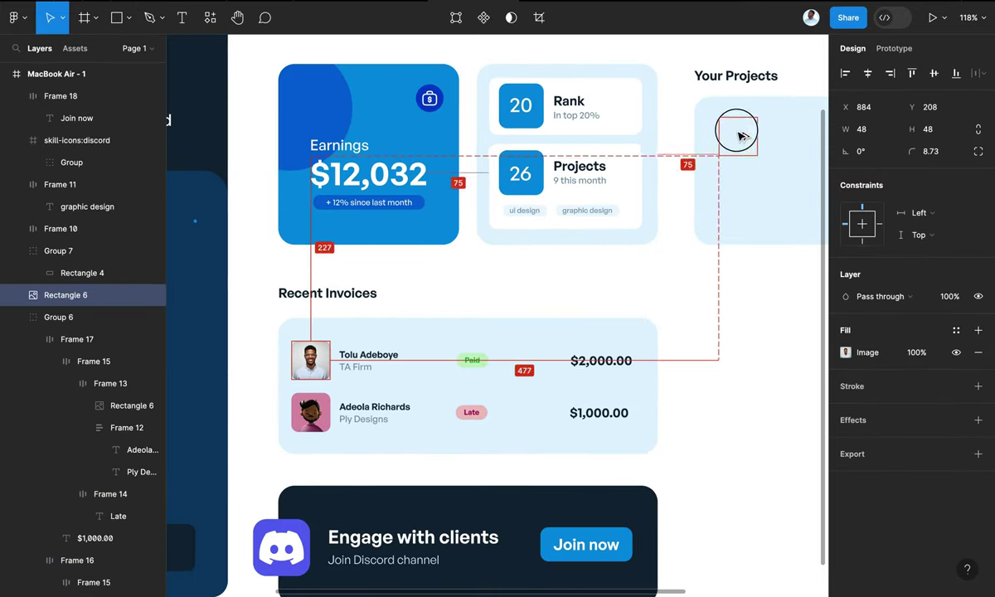
scroll(738, 135, right, 5)
scroll(452, 207, up, 1)
drag(450, 205, 452, 280)
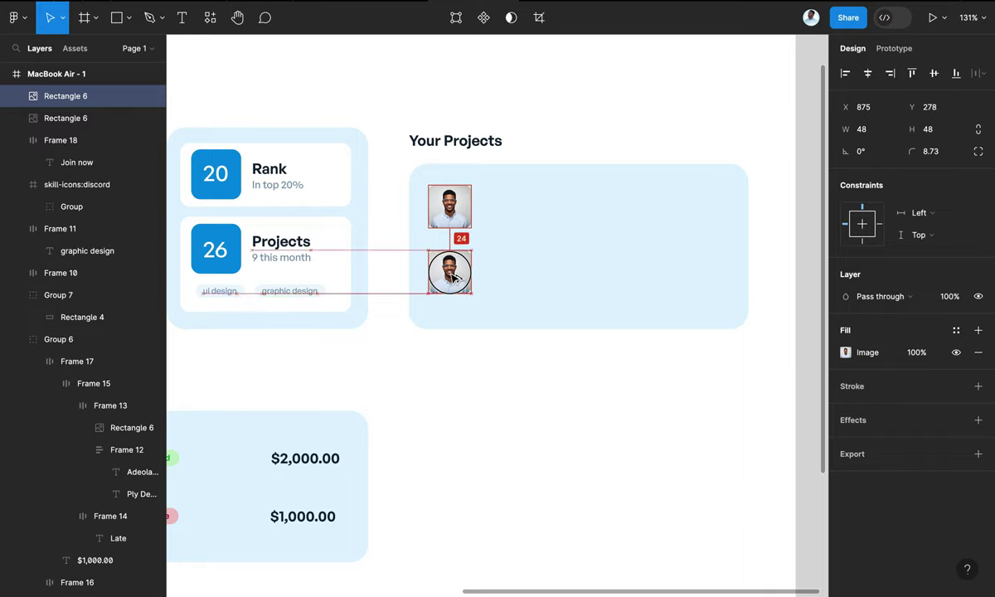
scroll(347, 282, left, 3)
click(267, 378)
drag(267, 378, 805, 88)
Step: Retitle the first row 'Dashboard design for Law Firm' with '3 days remaining'
scroll(712, 127, right, 5)
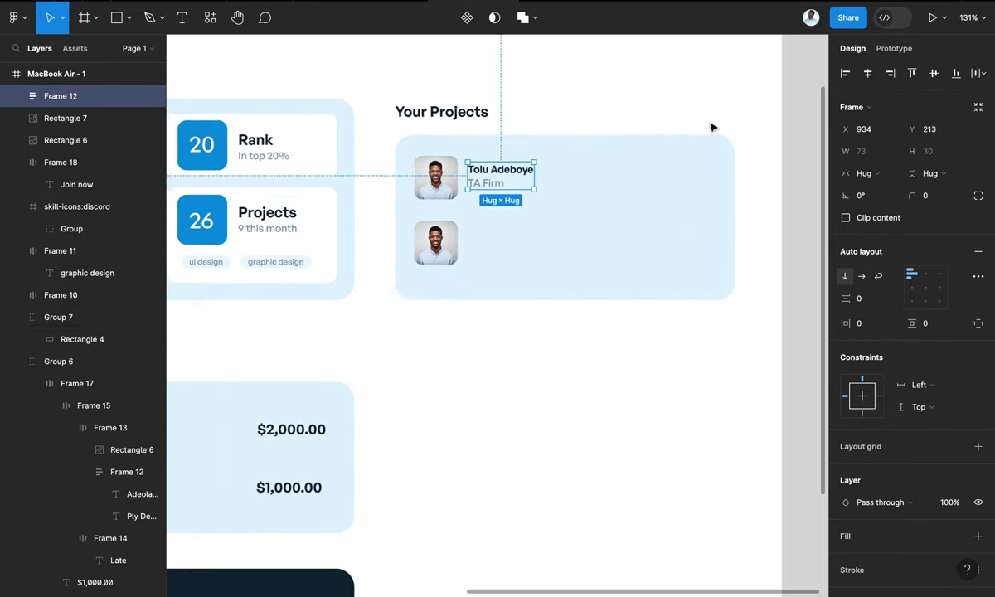
scroll(712, 127, right, 3)
click(564, 193)
scroll(626, 193, right, 2)
double_click(419, 194)
text(Dashboard design)
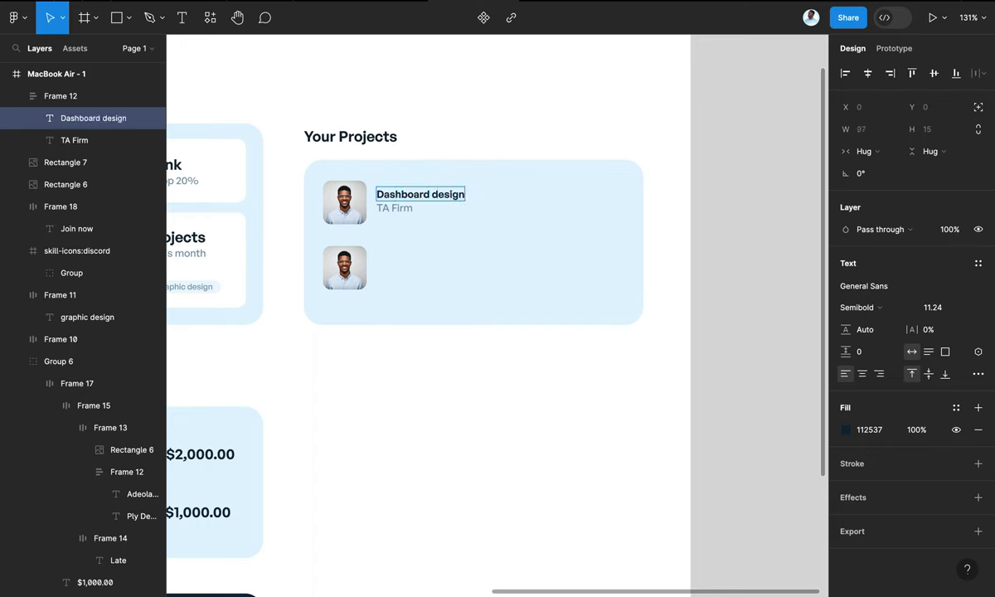
click(405, 210)
double_click(460, 194)
text(for Law Firm)
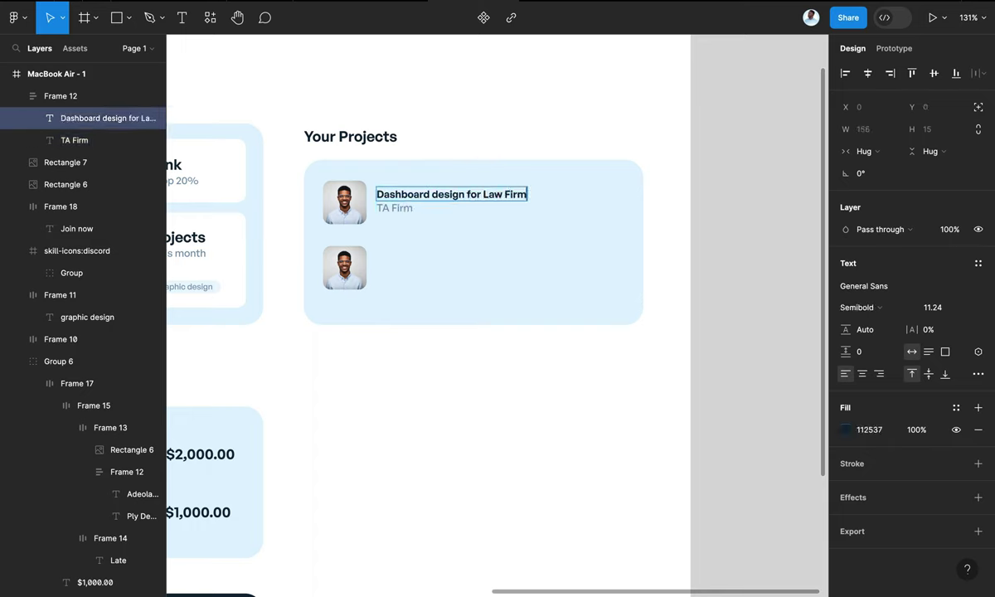
double_click(405, 209)
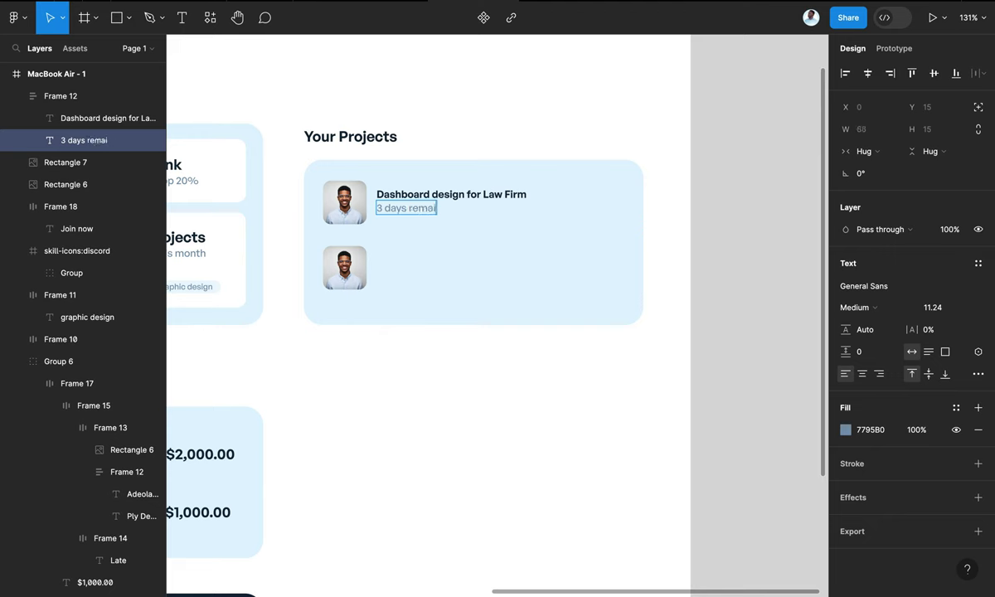
text(ning)
key(Escape)
key(Escape)
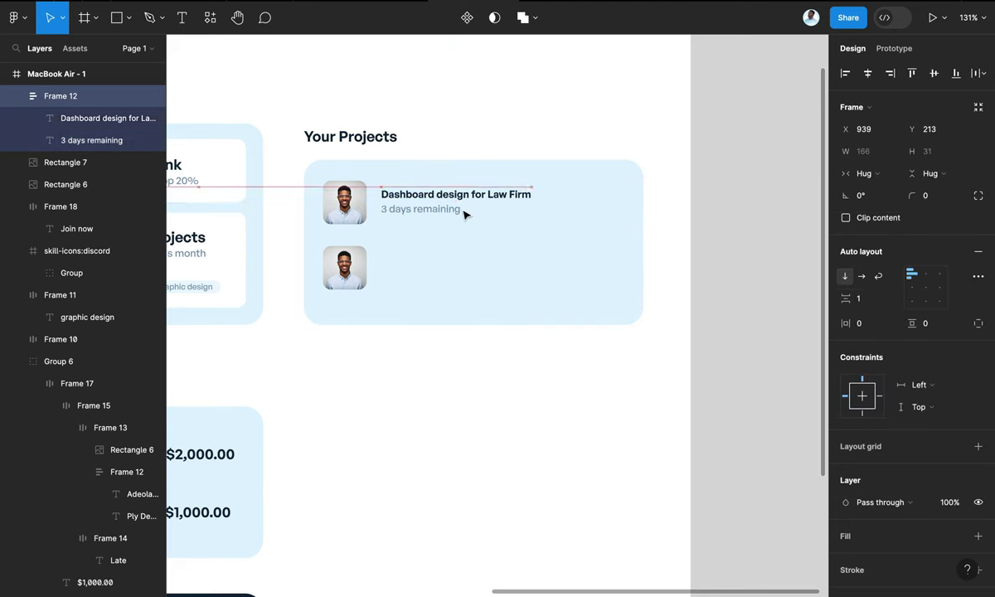
Step: Duplicate the row into the second slot as the Financial Technology Agency logo project
drag(463, 214, 438, 273)
double_click(422, 262)
text(Logo Design for a Financial Technology Agency)
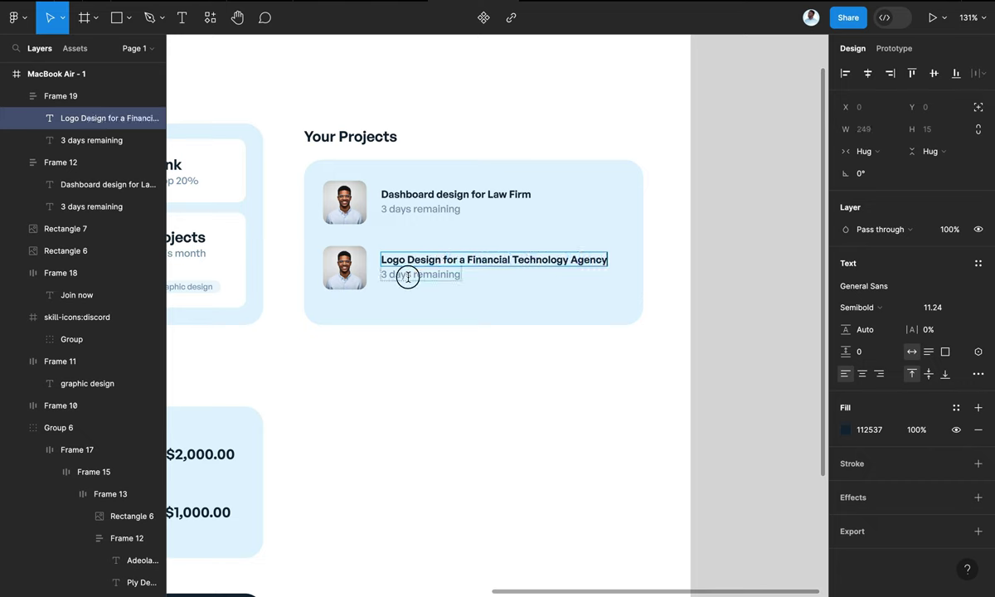
click(408, 278)
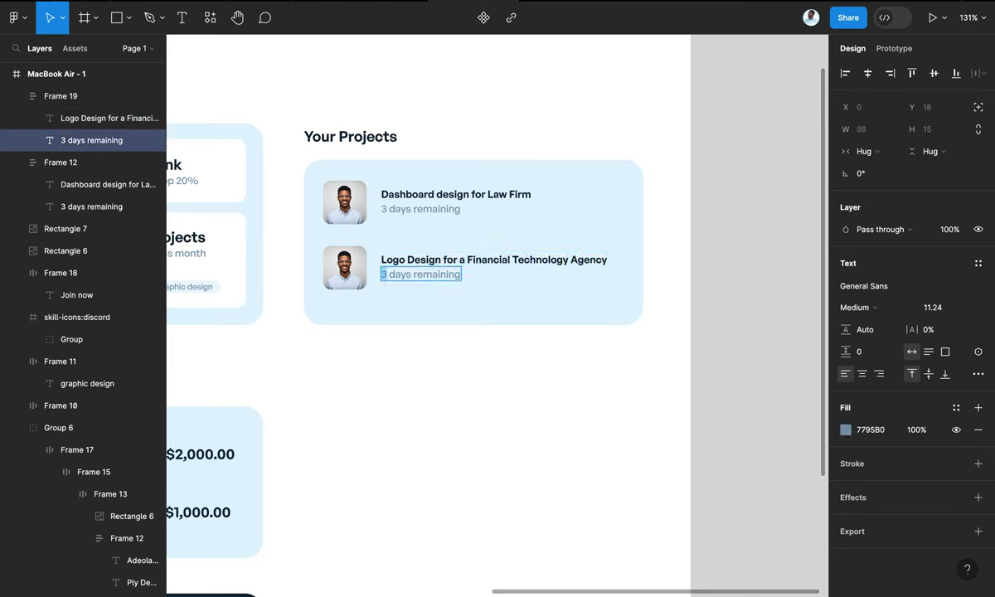
Step: Copy the days text to the card's bottom right as a 'See all projects' link in auto layout
drag(439, 278, 581, 306)
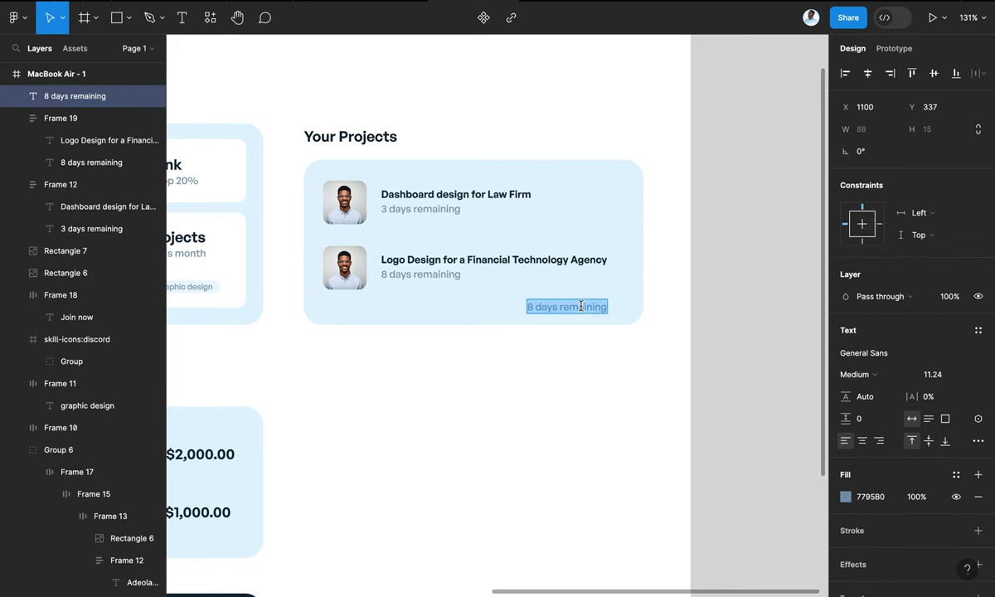
text(See all projects)
click(846, 497)
click(682, 431)
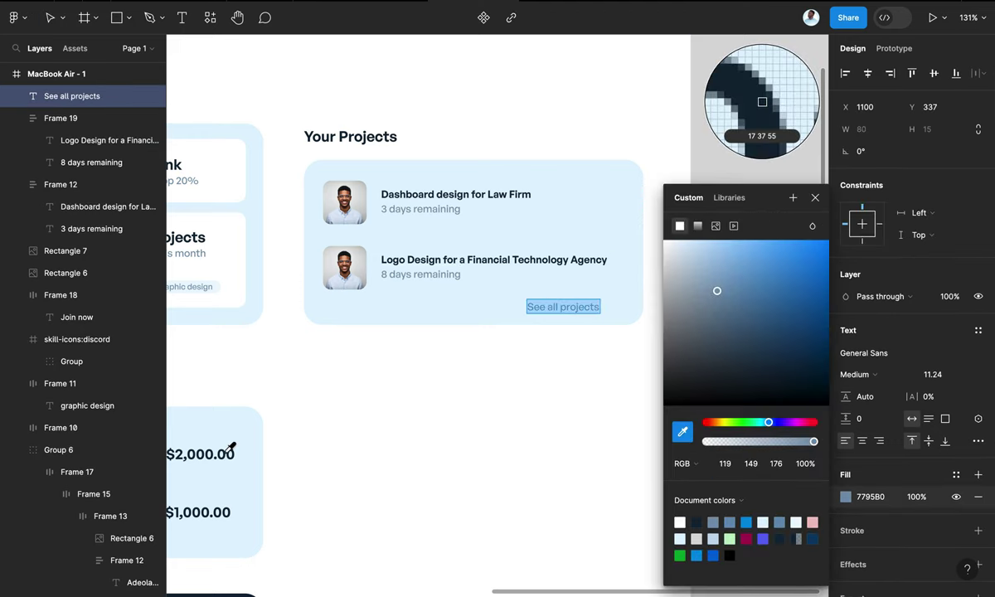
click(743, 333)
click(815, 199)
scroll(573, 306, down, 3)
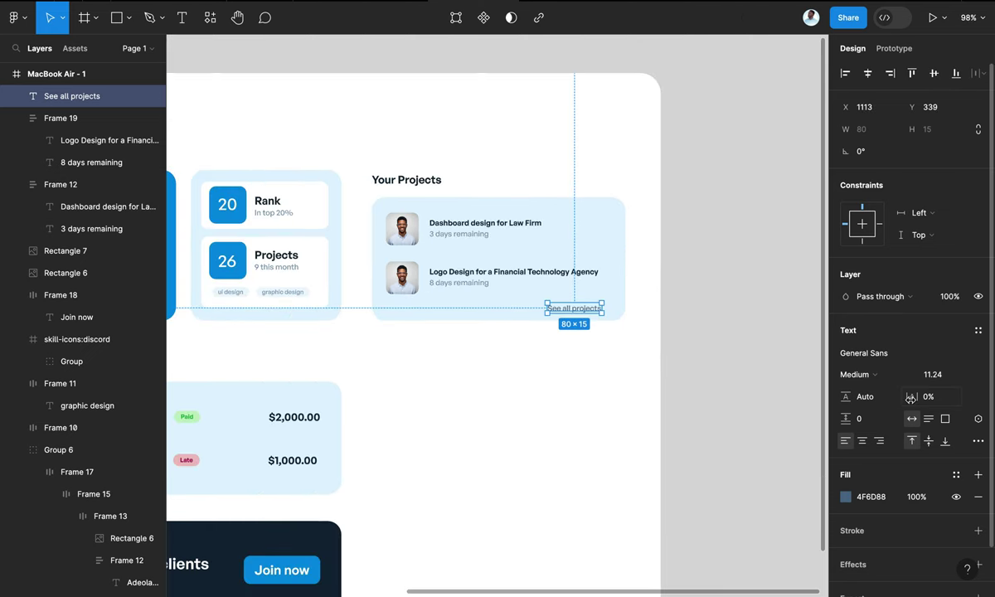
key(shift+a)
drag(902, 321, 907, 321)
drag(584, 310, 589, 314)
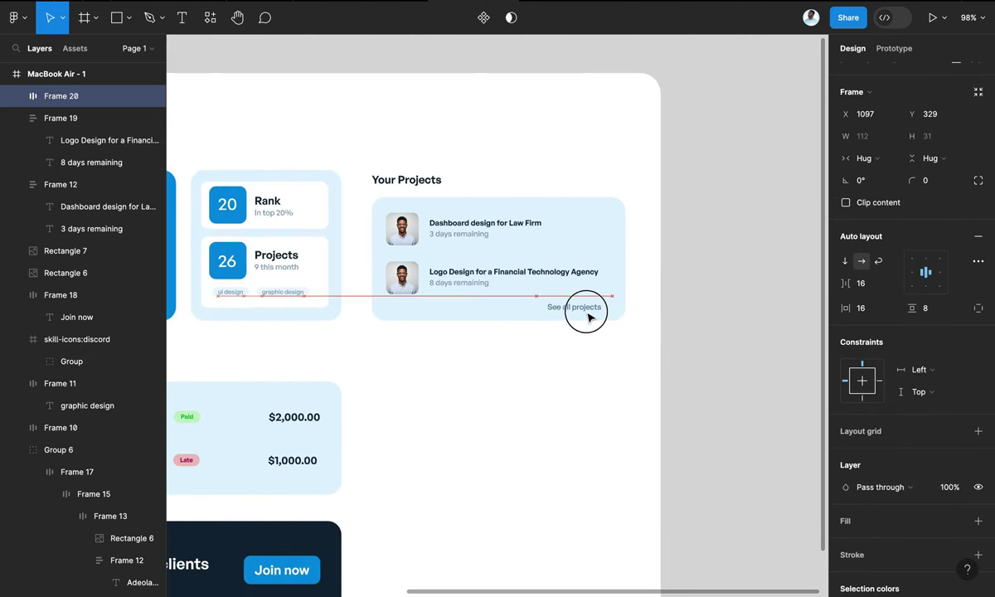
Step: Recolour the See all projects link a brighter blue
scroll(843, 479, down, 4)
click(843, 479)
click(778, 267)
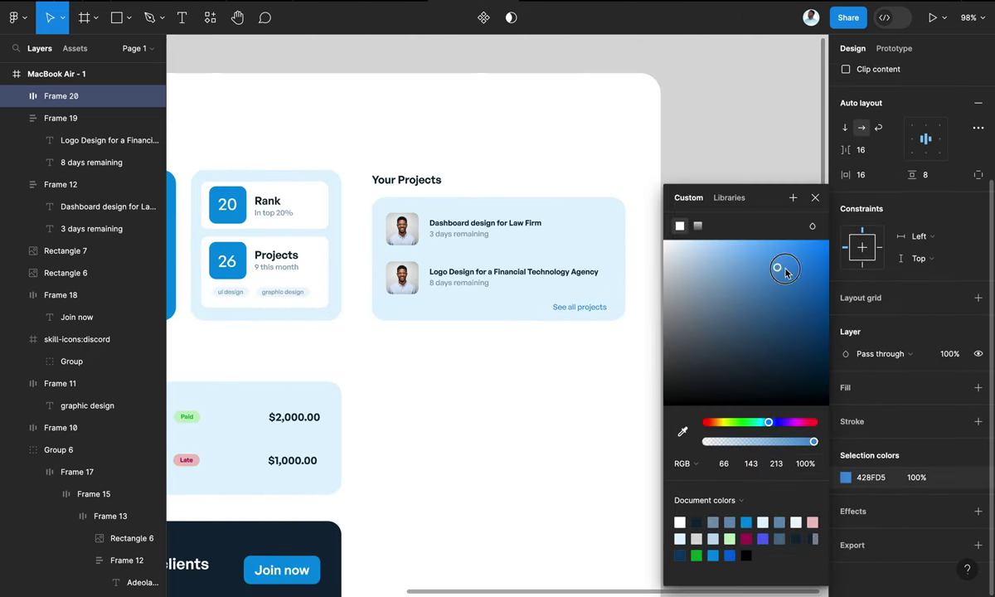
click(815, 197)
scroll(691, 162, down, 3)
scroll(717, 167, up, 2)
Step: Copy the heading and first project row below and rename the heading 'Recommended Project'
click(489, 107)
double_click(432, 124)
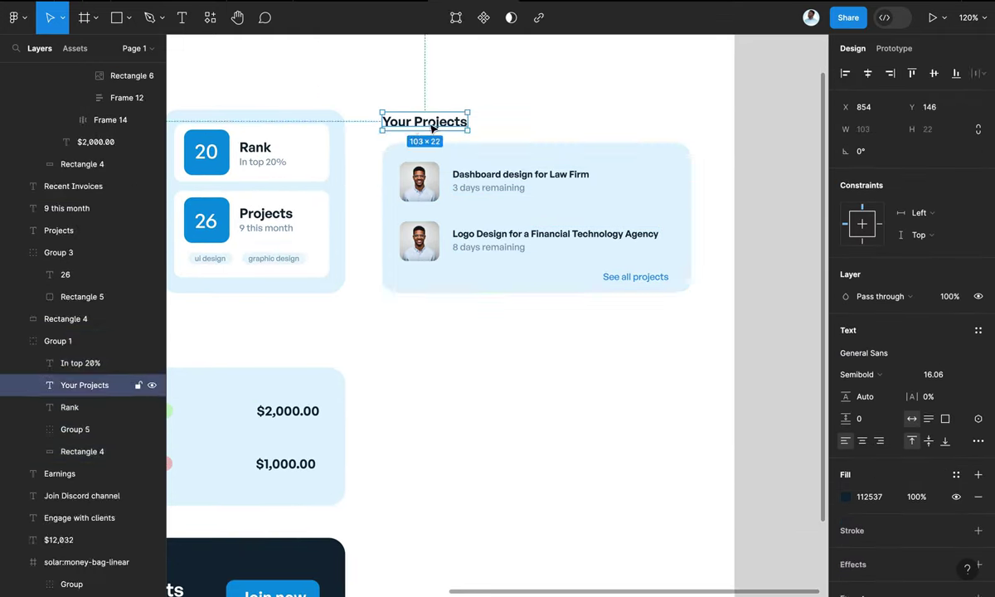
shift+click(469, 184)
drag(469, 184, 470, 418)
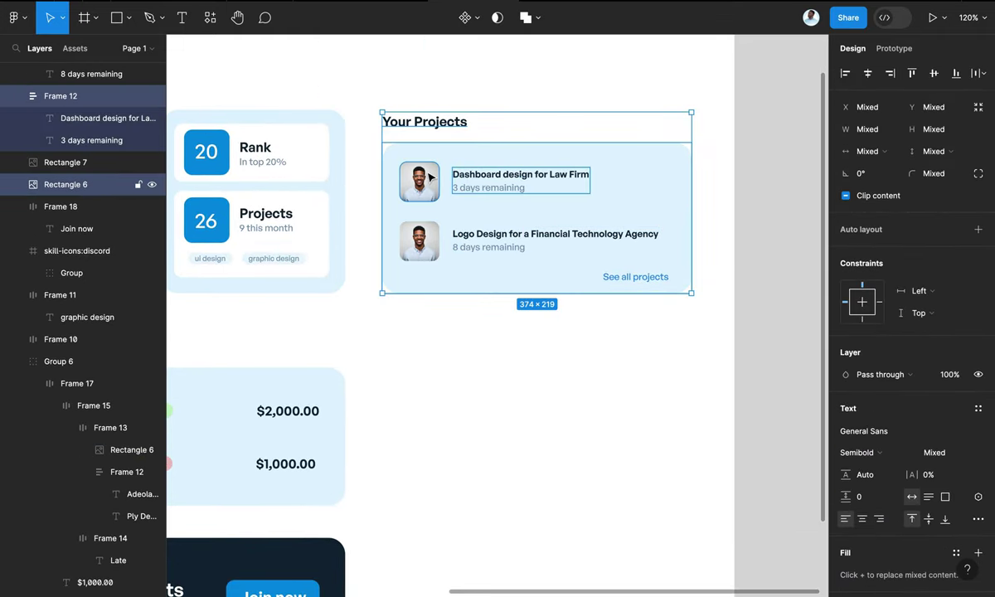
drag(430, 177, 431, 399)
double_click(423, 345)
text(Recommended Project)
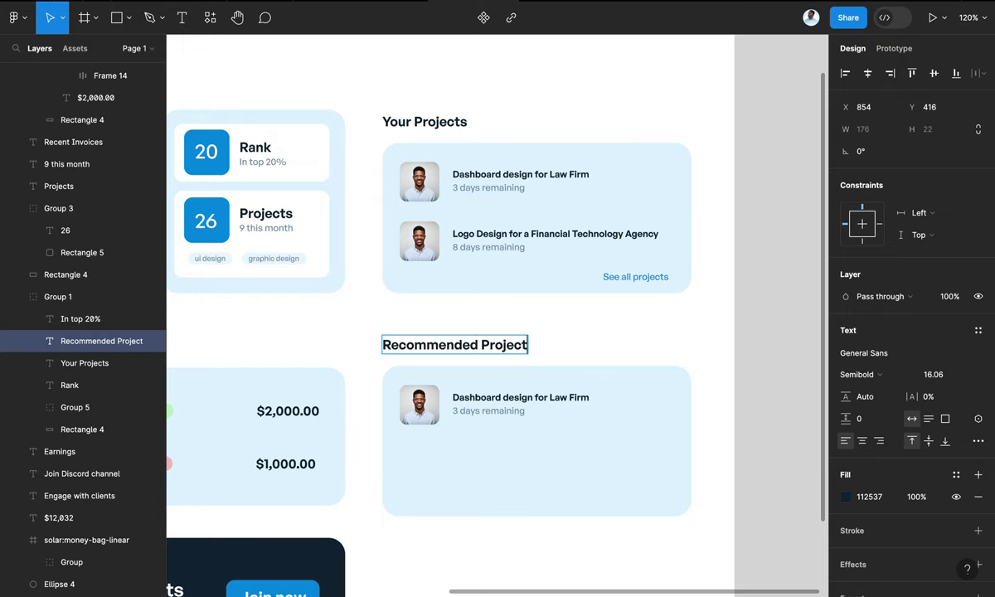
Step: Adjust the corner radius of the recommended row's avatar
scroll(455, 374, left, 3)
scroll(456, 373, up, 2)
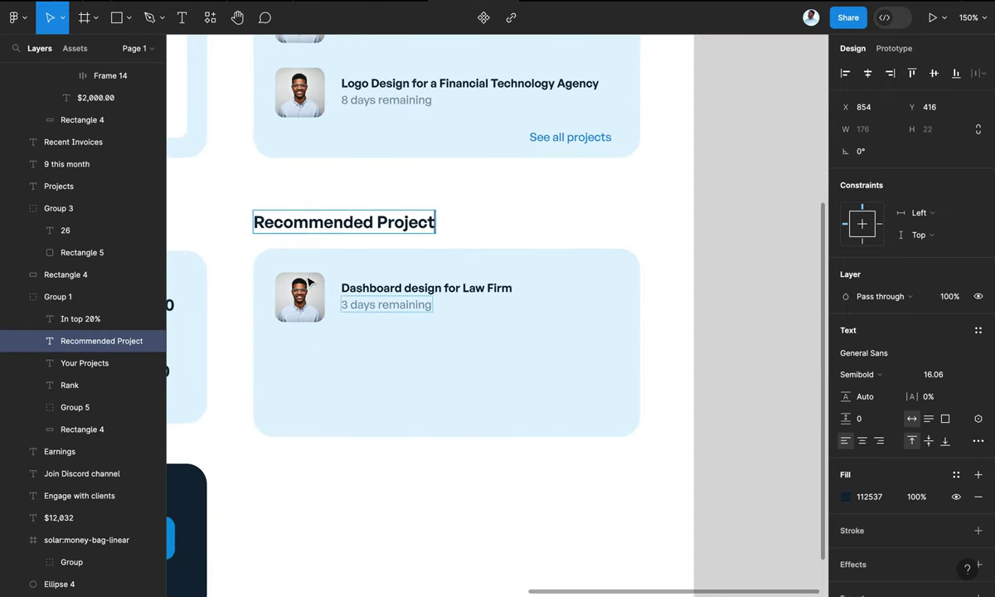
click(300, 296)
click(932, 151)
scroll(440, 273, up, 4)
scroll(439, 273, left, 1)
click(332, 172)
Step: Fill the Dashboard and Logo Design project avatars with Content Reel logos
key(ctrl+slash)
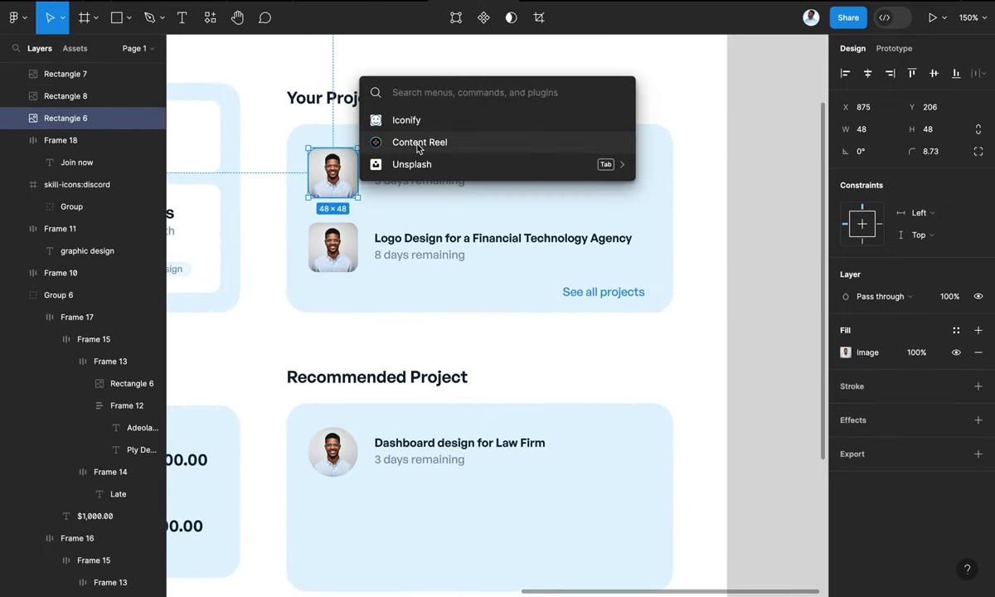
click(411, 142)
click(625, 121)
click(618, 317)
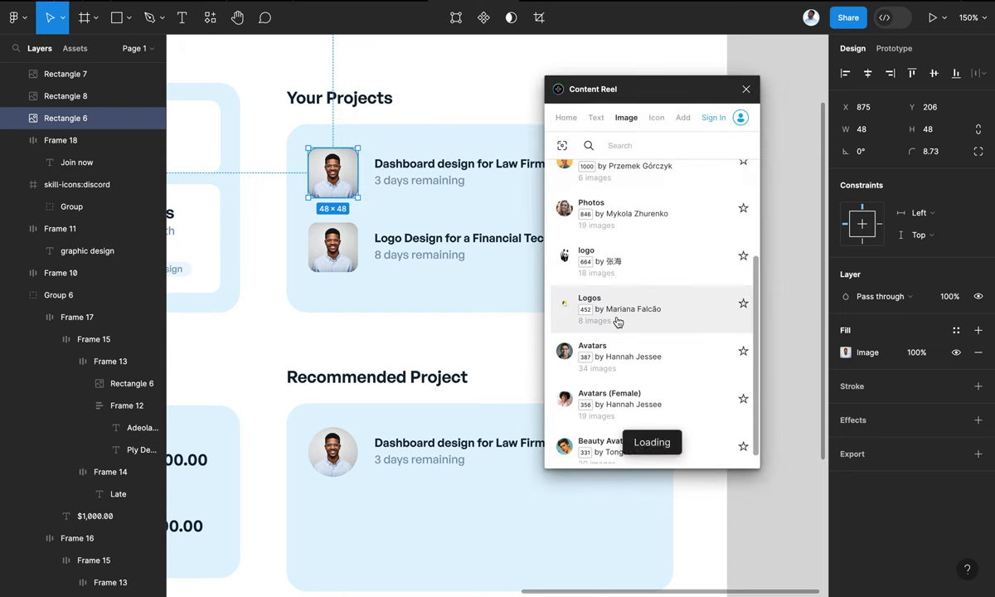
click(739, 224)
scroll(400, 275, right, 2)
click(282, 266)
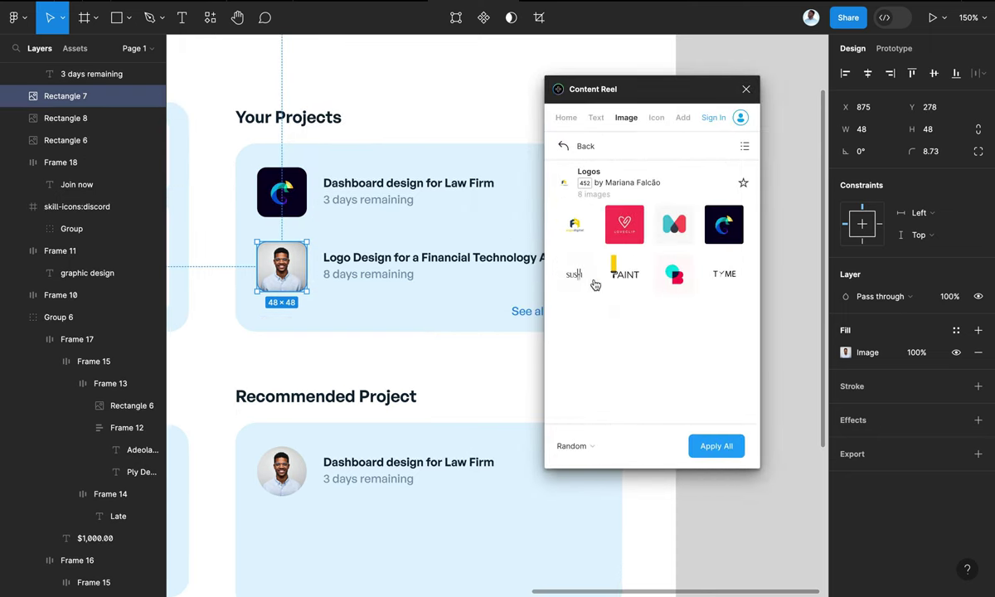
click(678, 280)
click(746, 89)
Step: Fill the Recommended Project avatar with a woman's portrait from Content Reel
scroll(747, 249, down, 3)
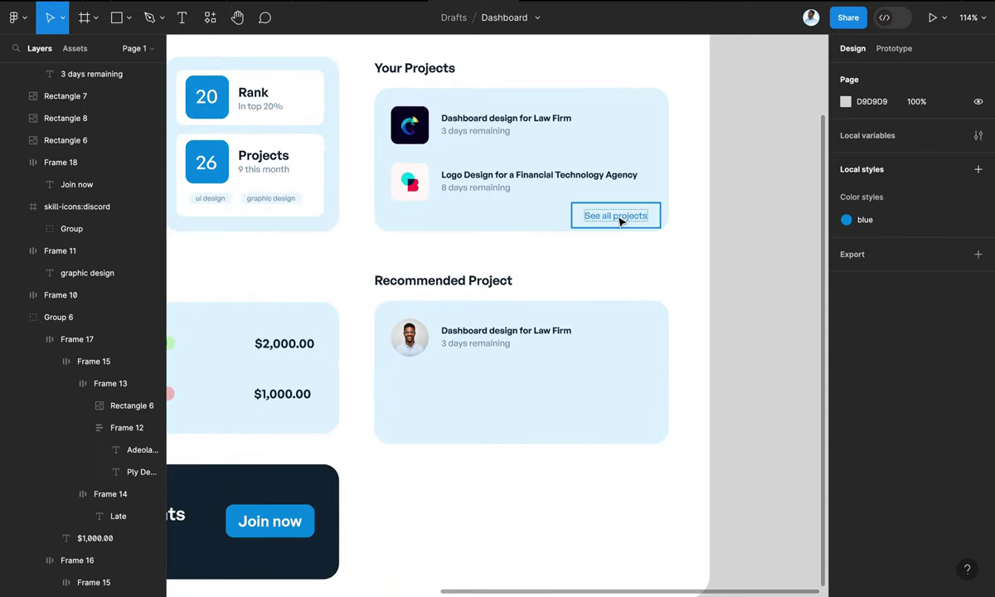
scroll(718, 223, down, 1)
scroll(590, 284, up, 3)
click(377, 340)
key(ctrl+slash)
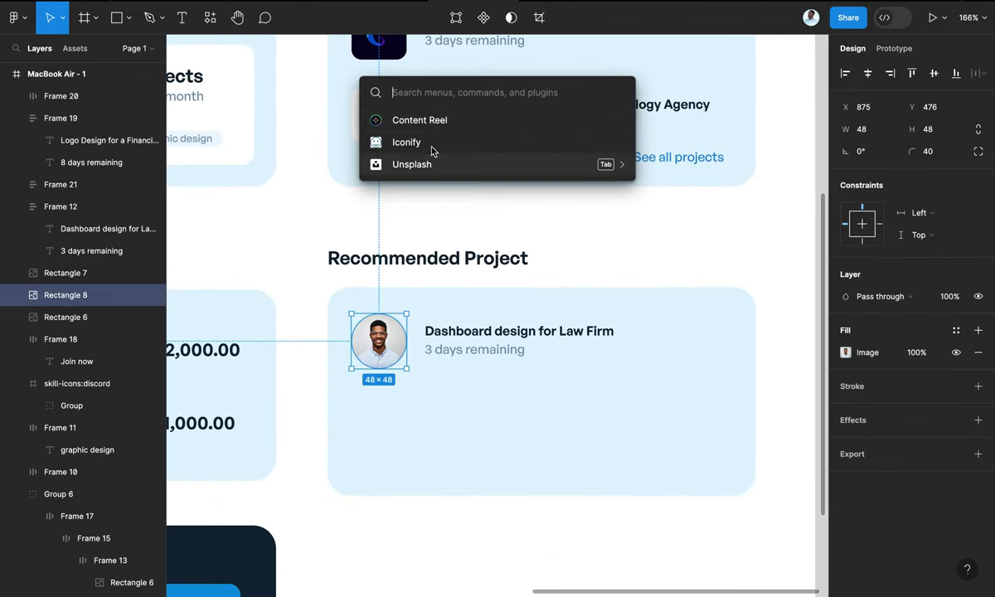
key(Return)
scroll(498, 331, right, 2)
click(626, 117)
click(707, 258)
click(569, 240)
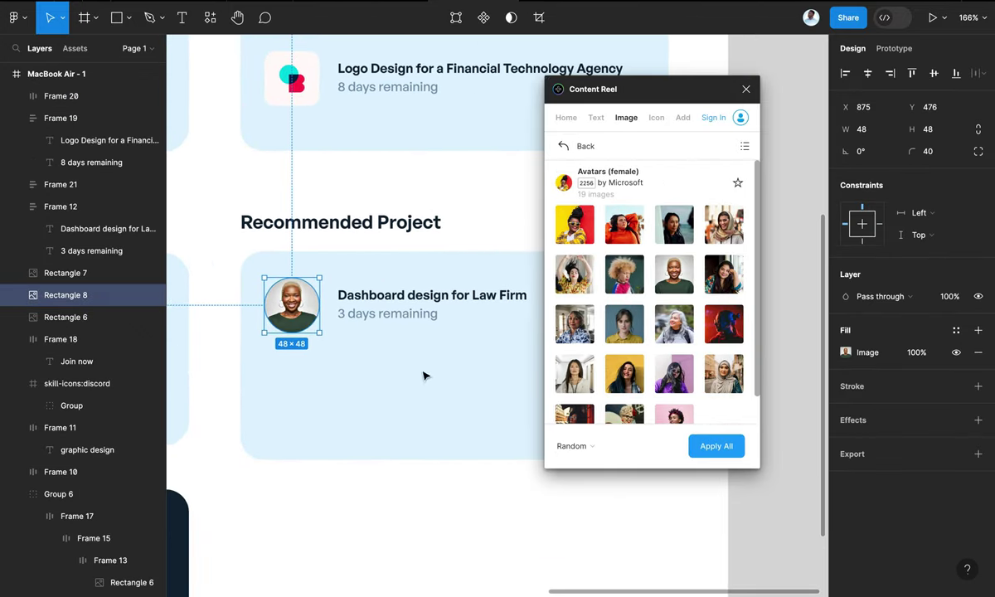
Step: Replace the card title with the client's name and the subline with 'Updated 6 mins ago'
scroll(422, 348, up, 2)
click(455, 279)
key(Return)
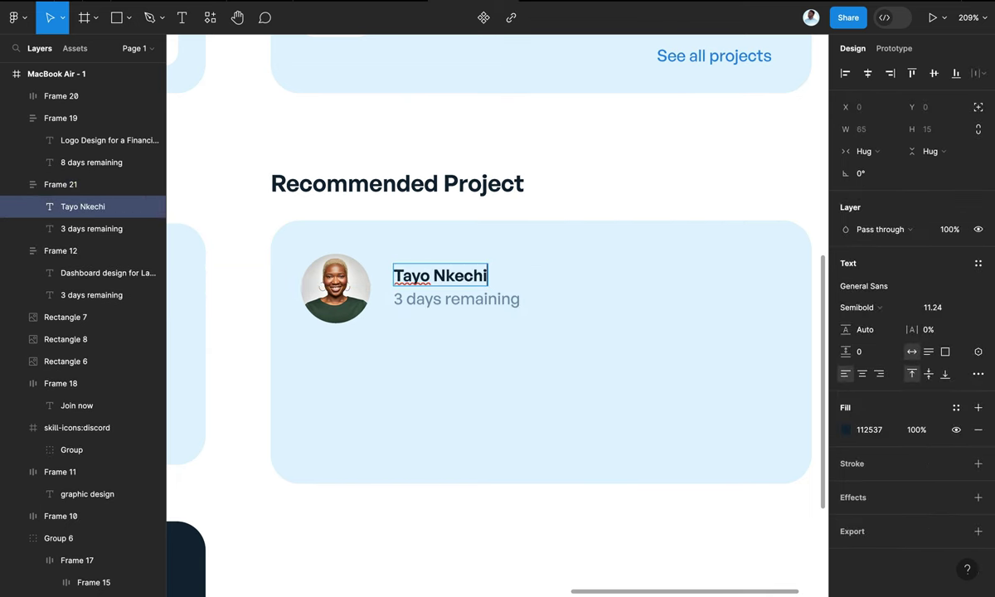
scroll(506, 335, right, 1)
key(Escape)
key(Tab)
key(Return)
text(Updated 6)
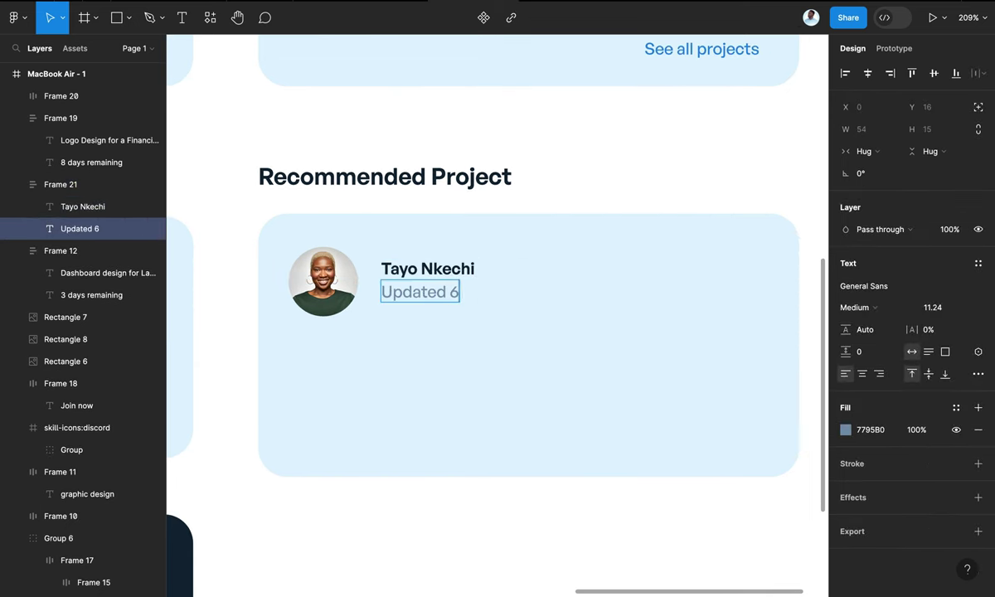
text( mins ago)
key(Escape)
Step: Copy the ui design tag into the Recommended Project card with a 008EDF blue fill
scroll(459, 322, down, 3)
scroll(551, 198, down, 2)
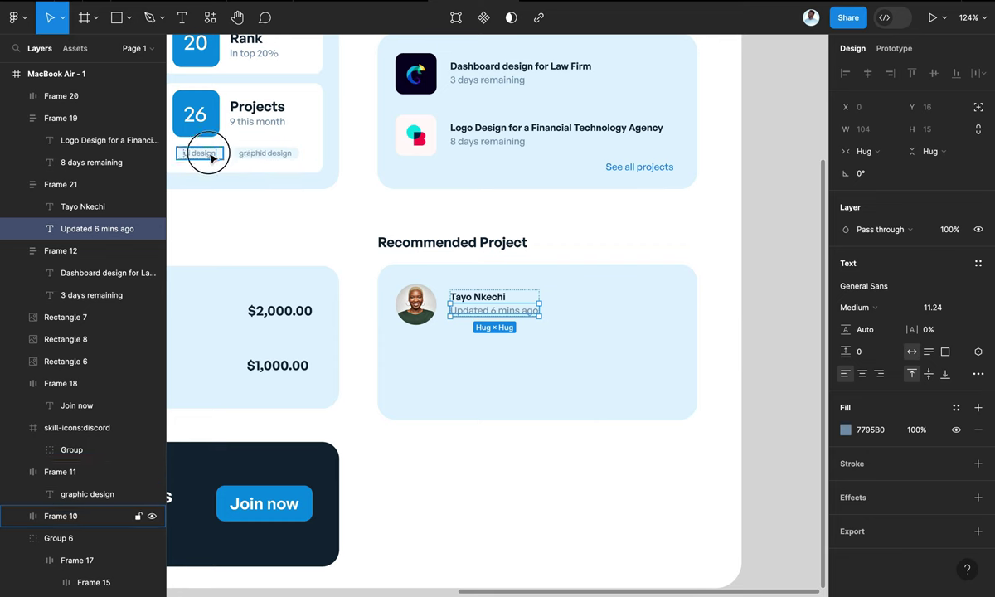
drag(211, 157, 639, 301)
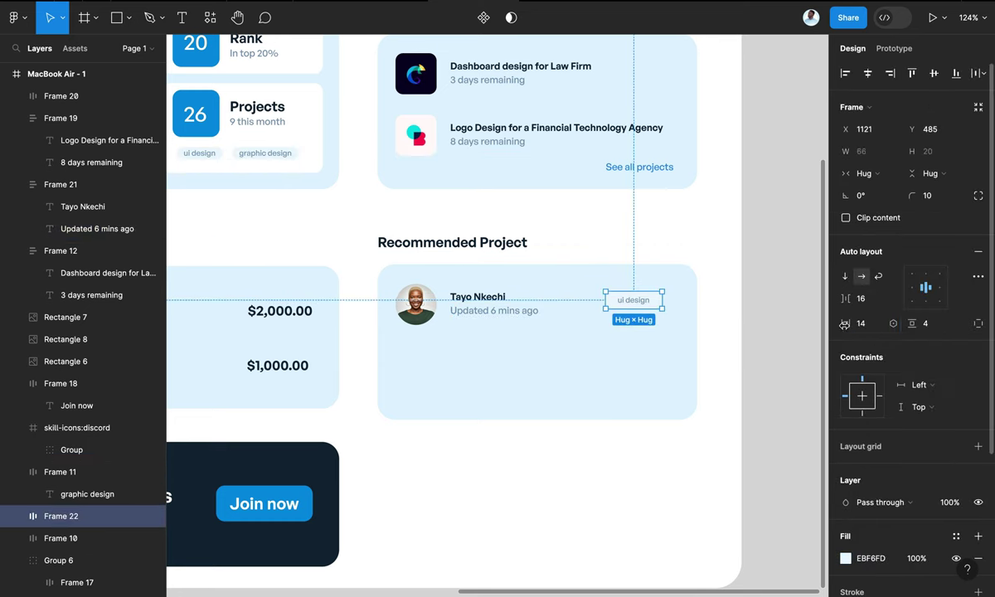
scroll(912, 331, down, 2)
click(845, 583)
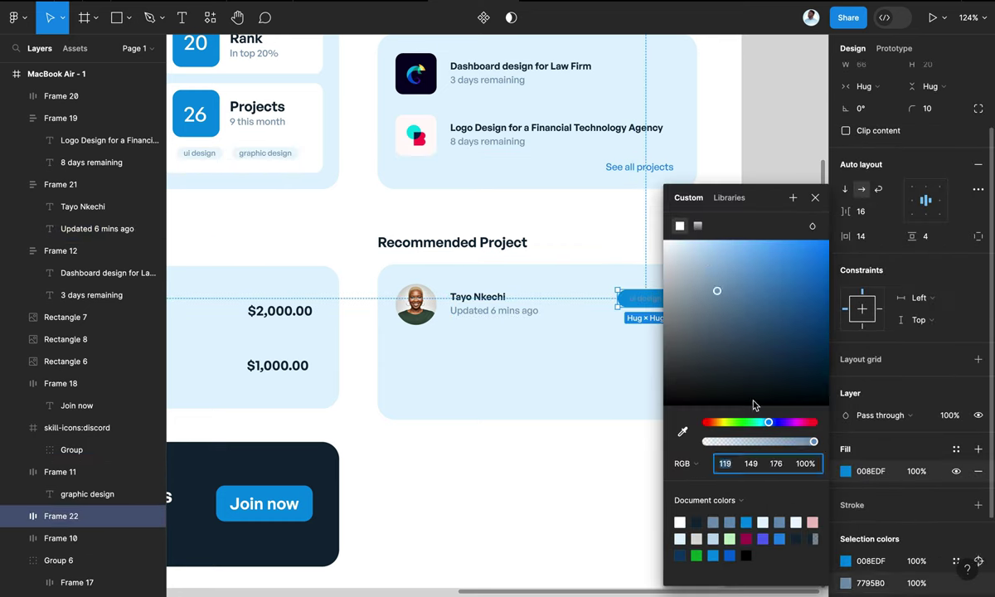
key(Escape)
Step: Stretch the card taller and add a bold book-store website job heading wrapped onto two lines
click(786, 239)
scroll(564, 257, down, 1)
drag(530, 101, 489, 319)
drag(482, 385, 484, 526)
double_click(439, 314)
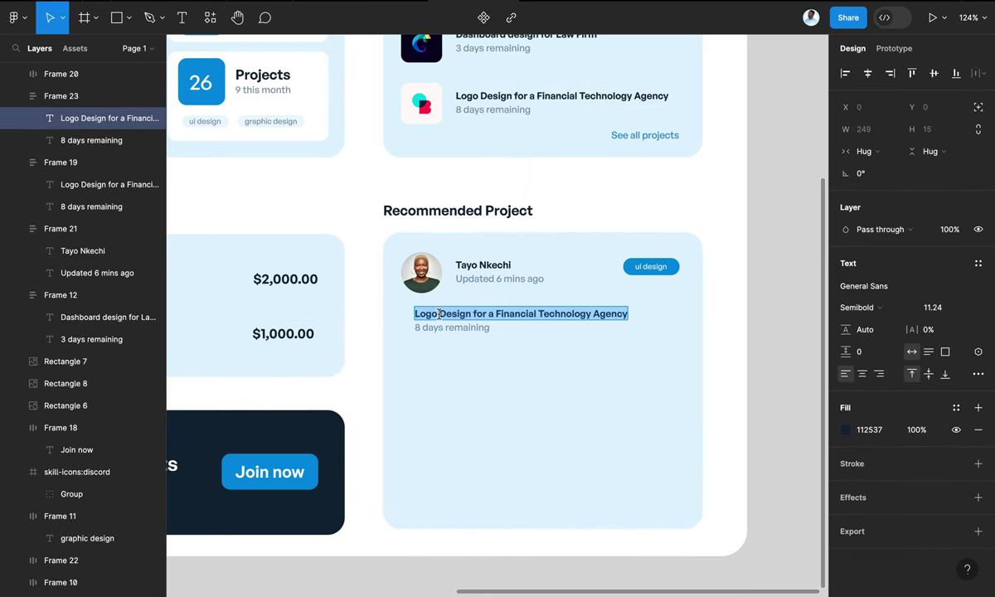
text(Need a website design for my online book store for kids | Needed in)
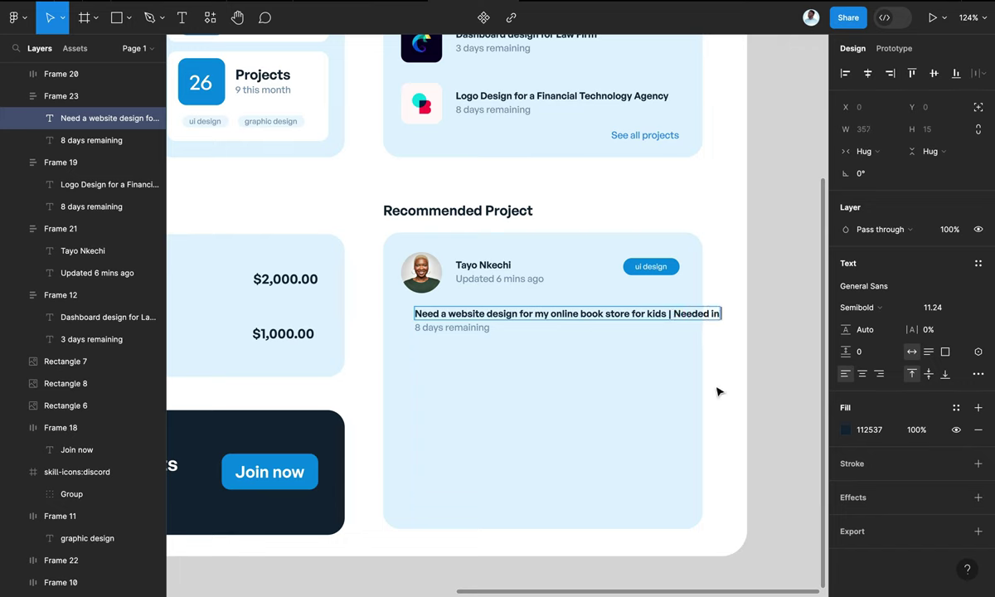
key(Return)
drag(721, 315, 684, 315)
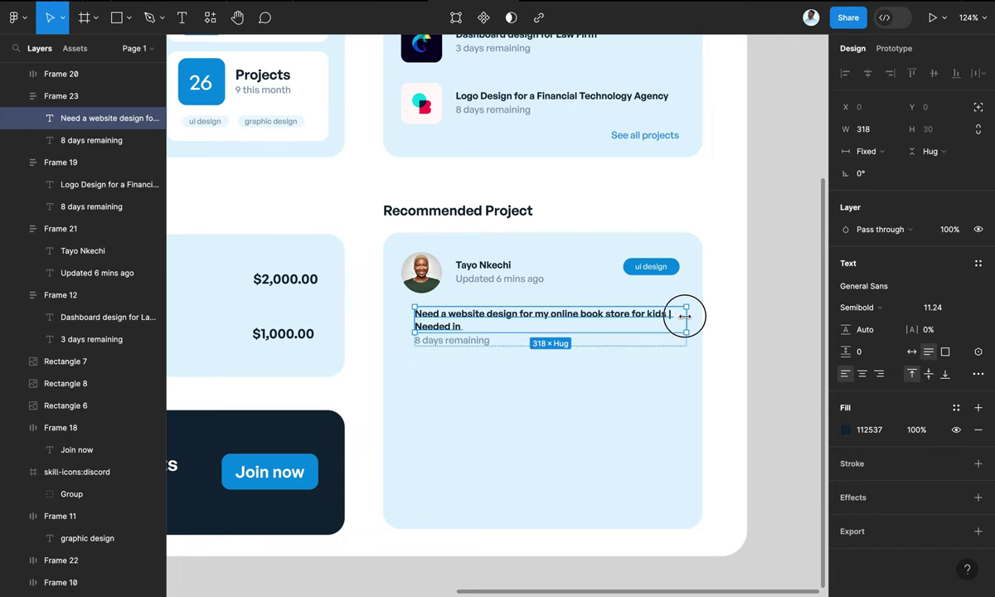
Step: Write the grey job description paragraph, wrapped to fit below the heading
double_click(476, 343)
text(I'm looking for a talented UI/UX Designer who is proficient in)
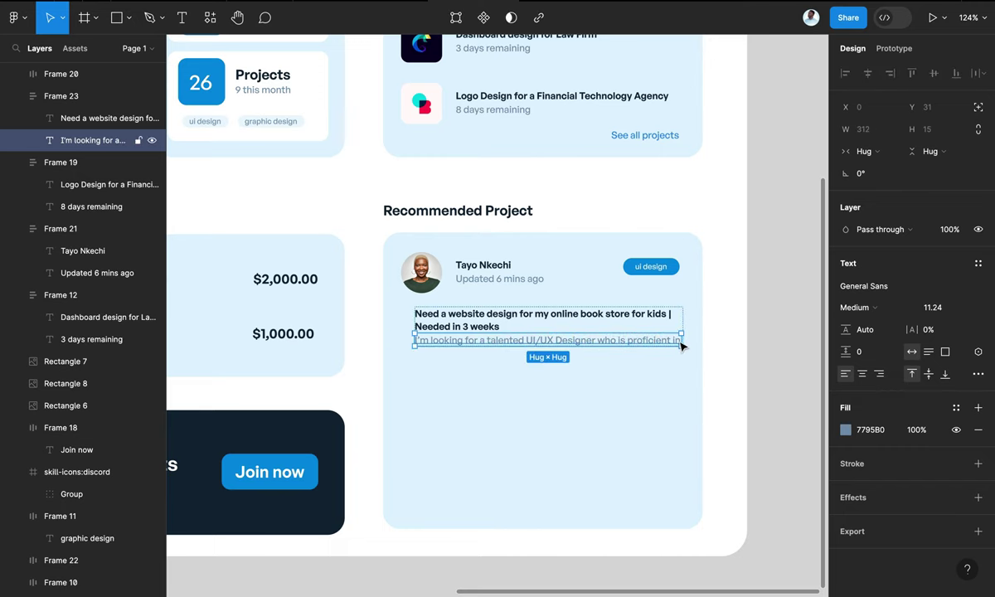
key(Return)
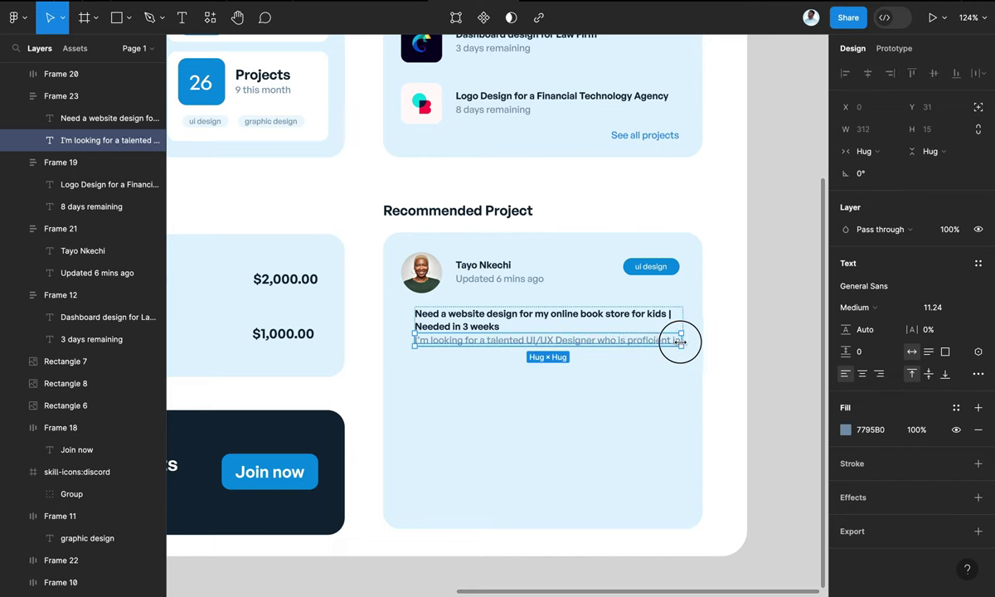
drag(680, 345, 673, 345)
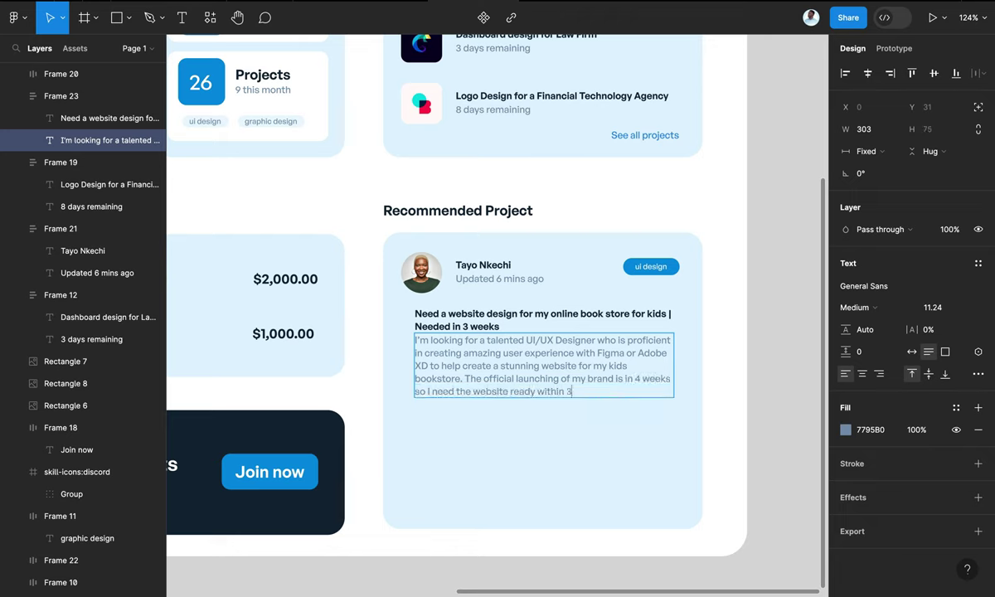
text(weeks)
key(Escape)
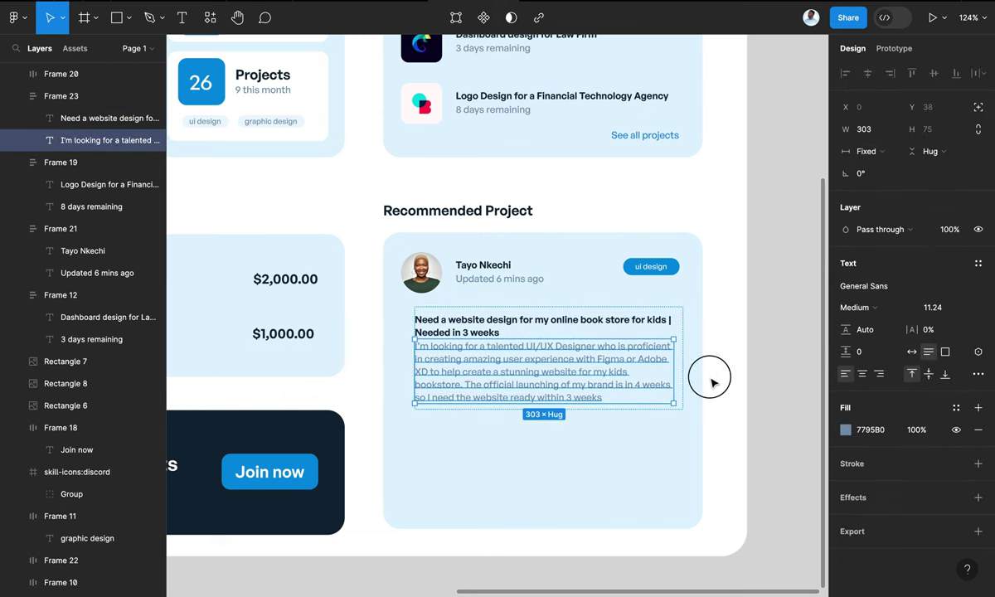
key(shift+Tab)
key(Tab)
key(Escape)
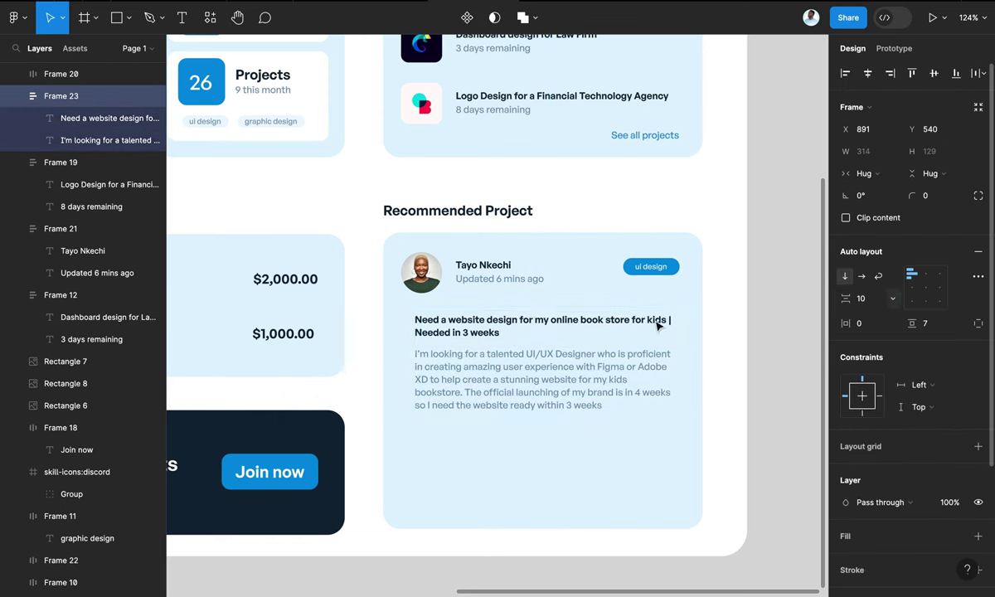
click(657, 326)
Step: Set the job heading's font size to 18
click(875, 291)
text(18)
key(Return)
click(795, 393)
Step: Draw a white box with corner radius 20 below the job description
scroll(530, 465, down, 3)
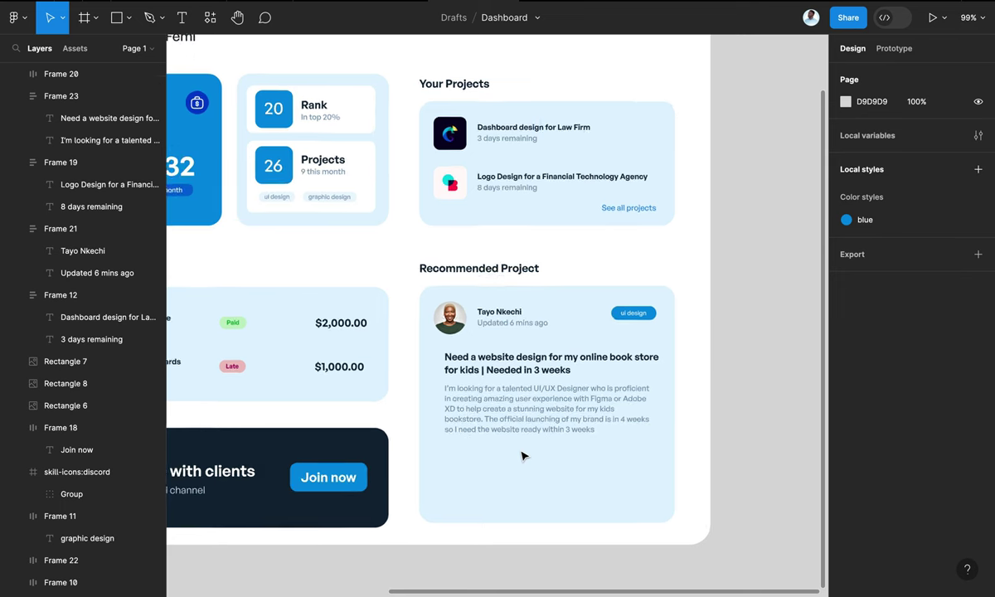
key(r)
drag(432, 447, 661, 497)
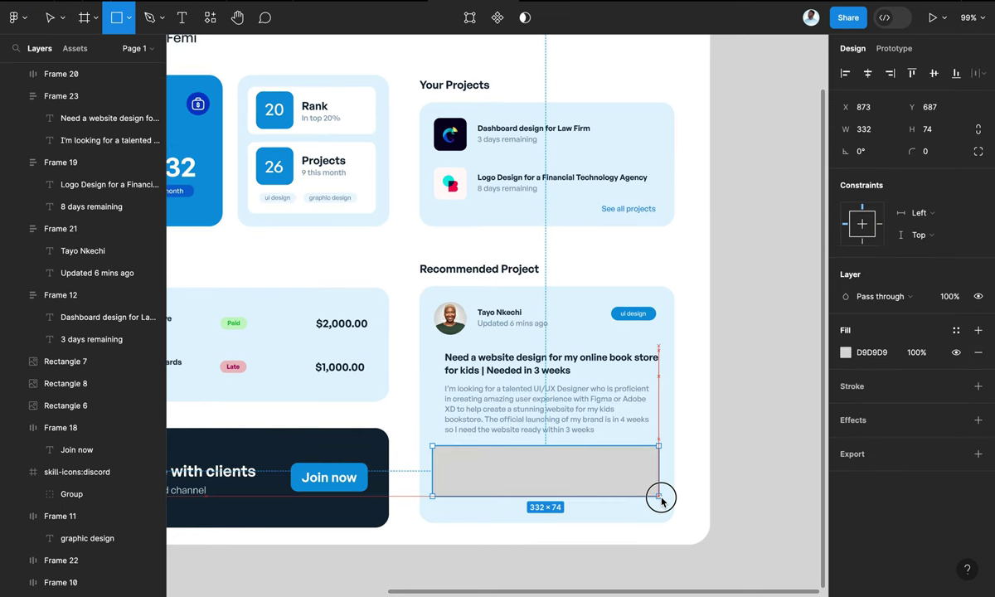
double_click(615, 384)
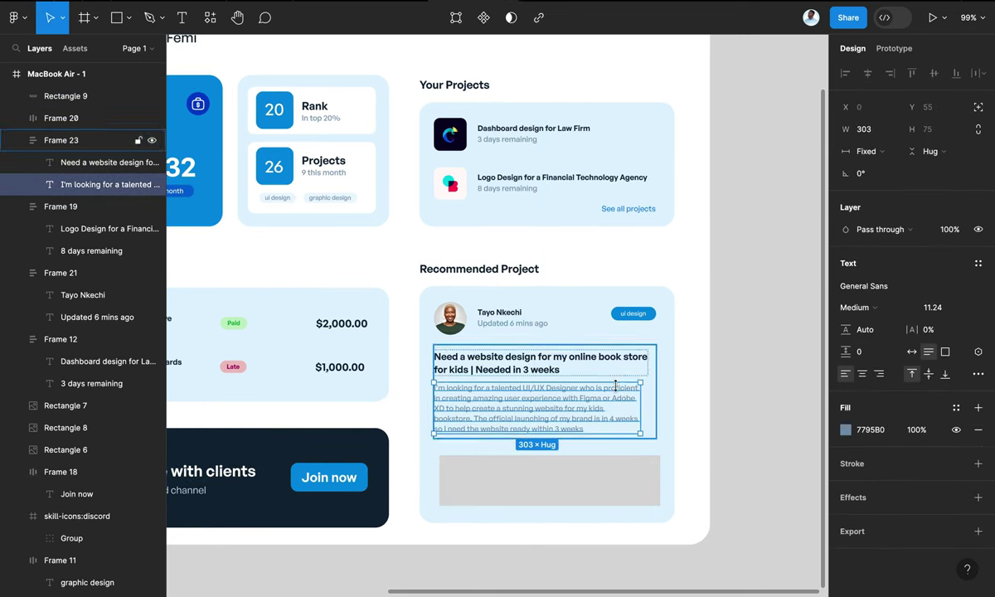
click(550, 480)
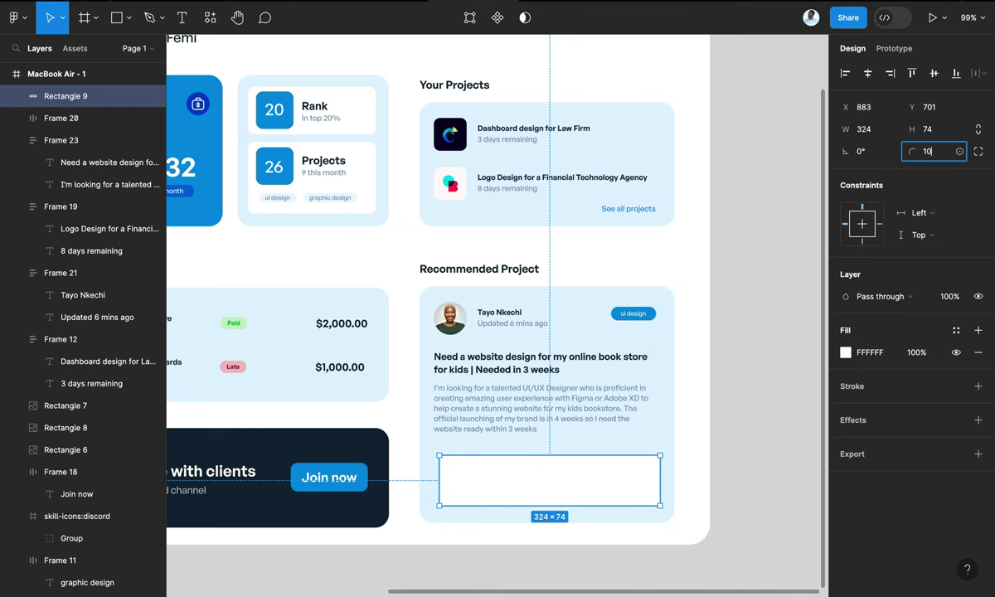
key(Return)
key(Escape)
Step: Copy the $2,000.00 amount into the white box, enlarge it to 124×35, and group them
scroll(613, 437, up, 2)
click(548, 369)
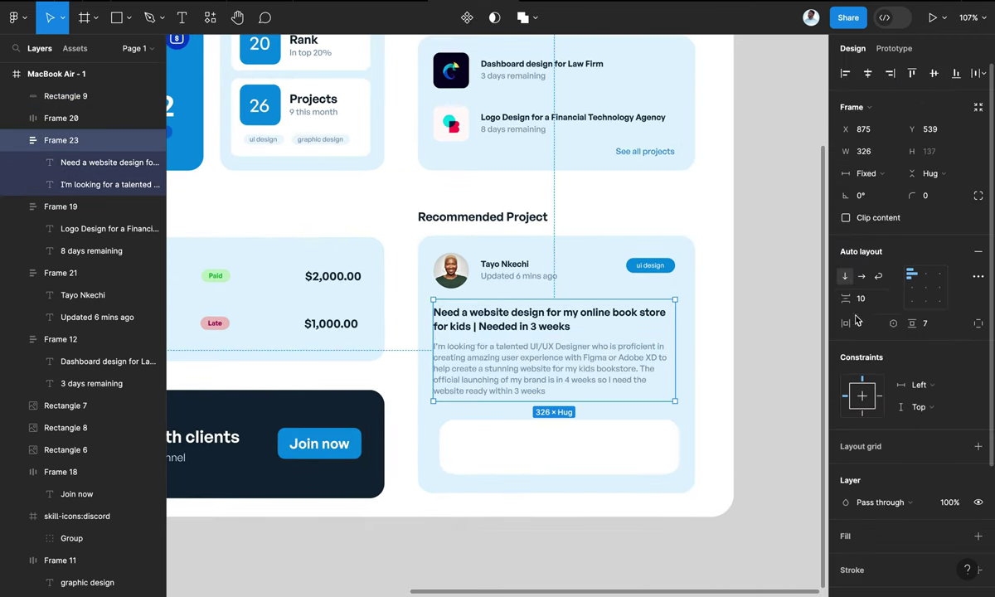
click(746, 377)
scroll(580, 373, left, 2)
double_click(406, 277)
drag(407, 278, 502, 435)
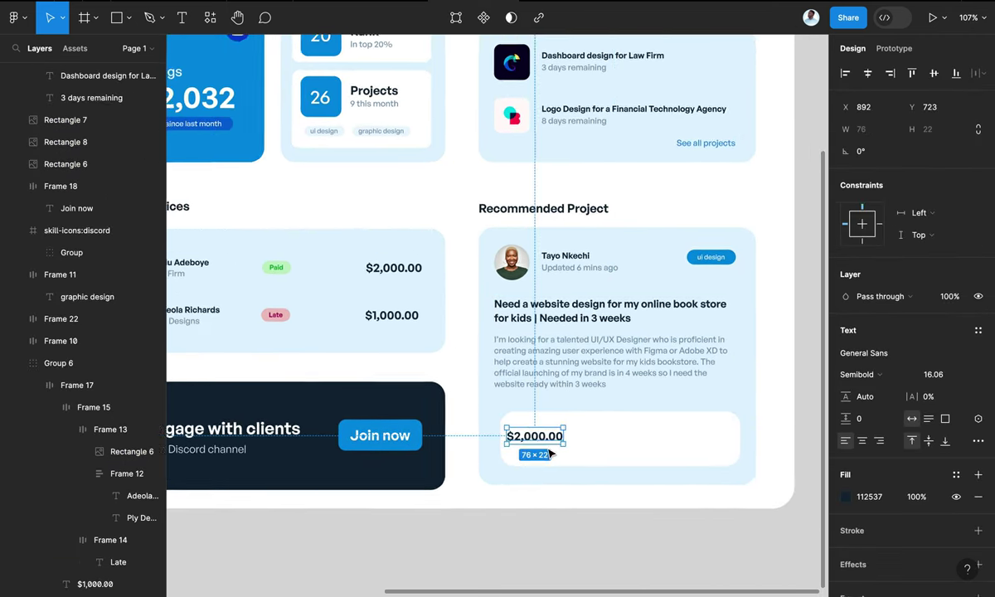
scroll(531, 448, down, 2)
key(k)
click(480, 396)
drag(478, 390, 481, 396)
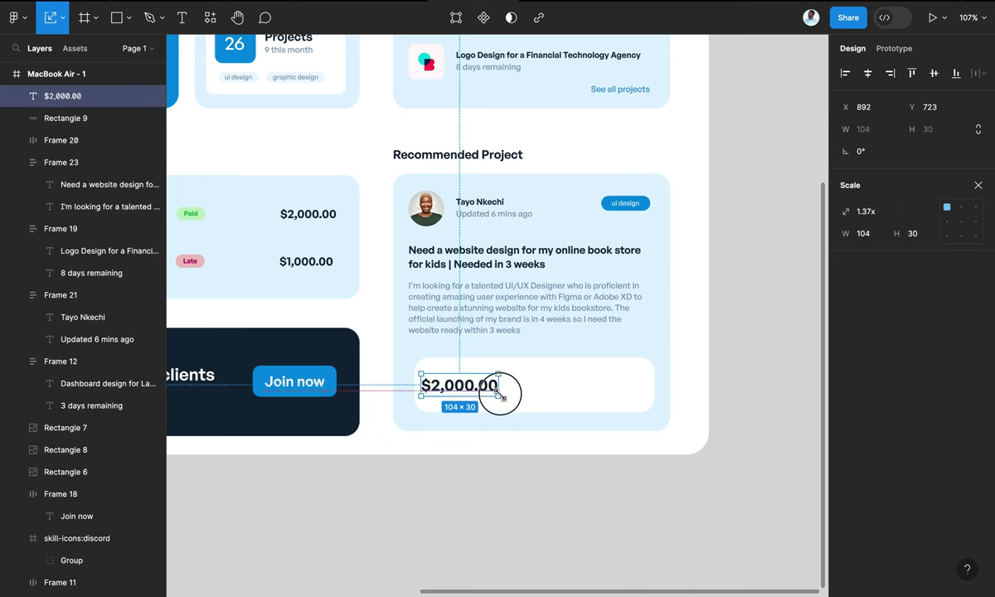
shift+click(605, 398)
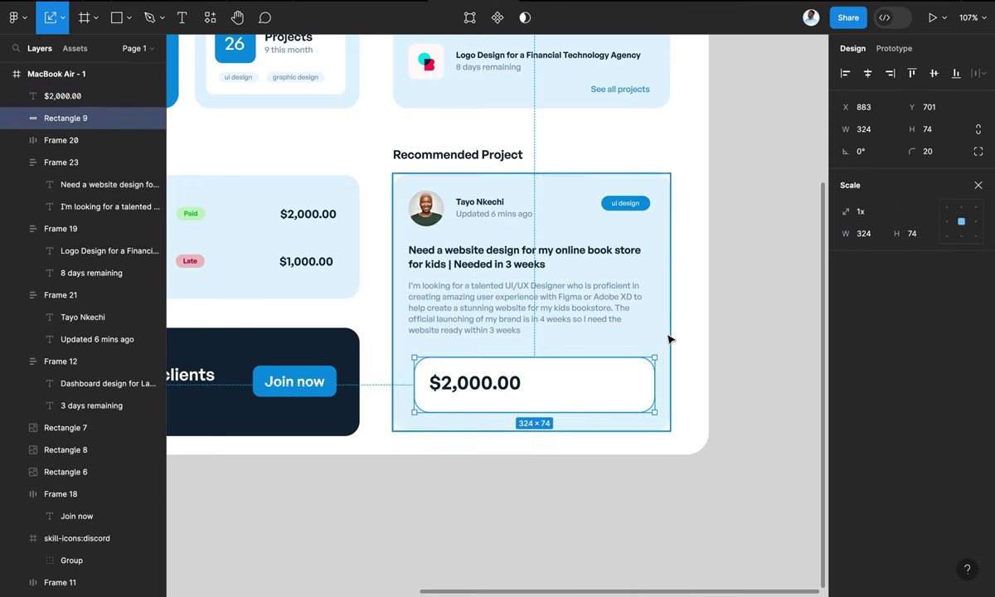
key(ctrl+g)
Step: Copy the '9 this month' text beside $2,000.00 and retype it as 'Contract'
key(v)
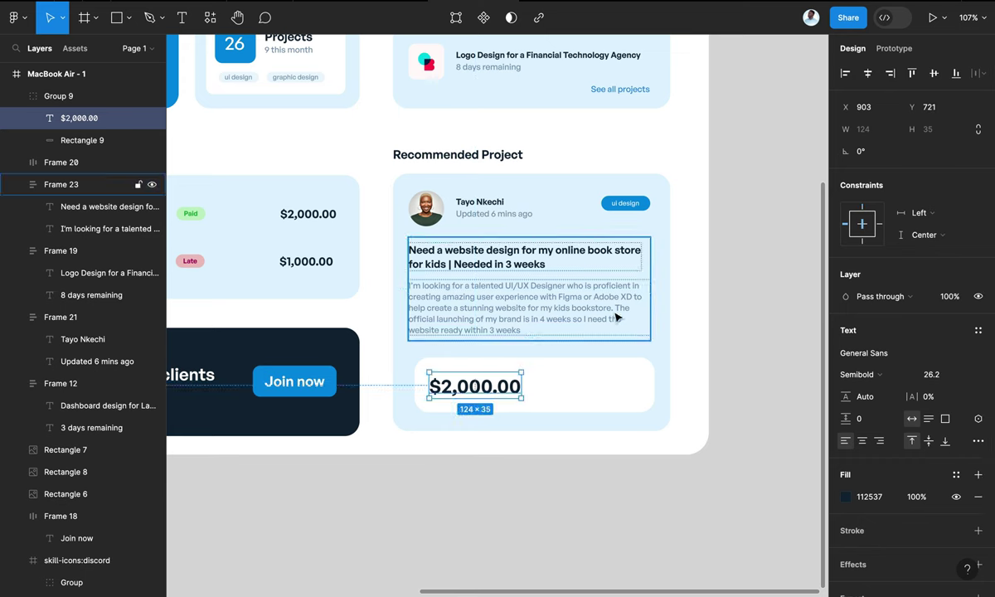
click(644, 324)
scroll(422, 414, up, 3)
drag(318, 151, 611, 495)
scroll(611, 495, up, 5)
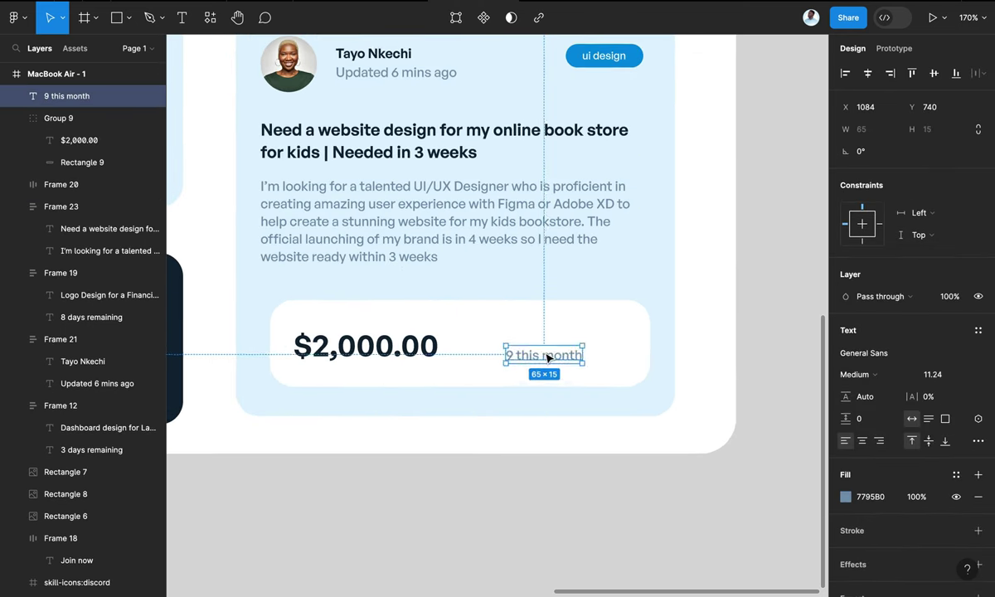
text(trac)
key(Escape)
Step: Wrap Contract in an auto layout pill with a thin 7795B0 outline
key(shift+a)
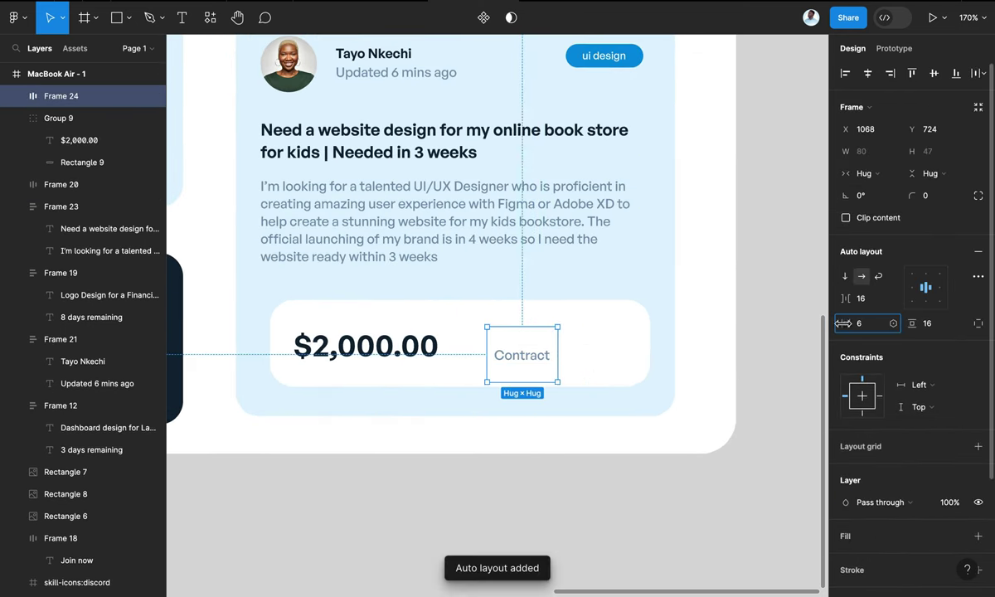
click(978, 570)
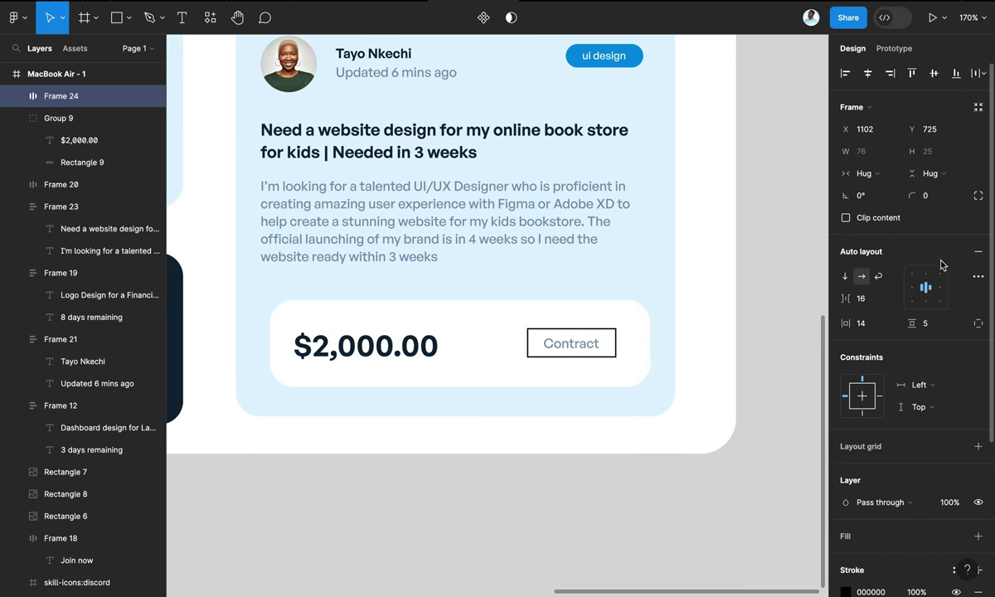
scroll(927, 404, down, 3)
click(845, 456)
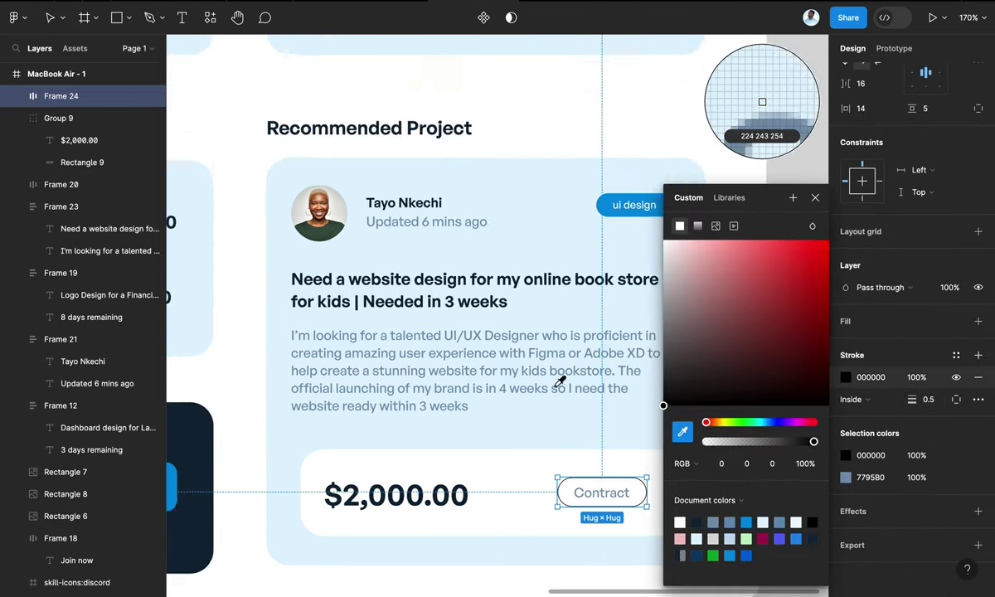
click(688, 535)
click(759, 240)
Step: Duplicate the Contract pill to the dashboard's top right and enlarge its padding as a search bar
scroll(758, 239, down, 2)
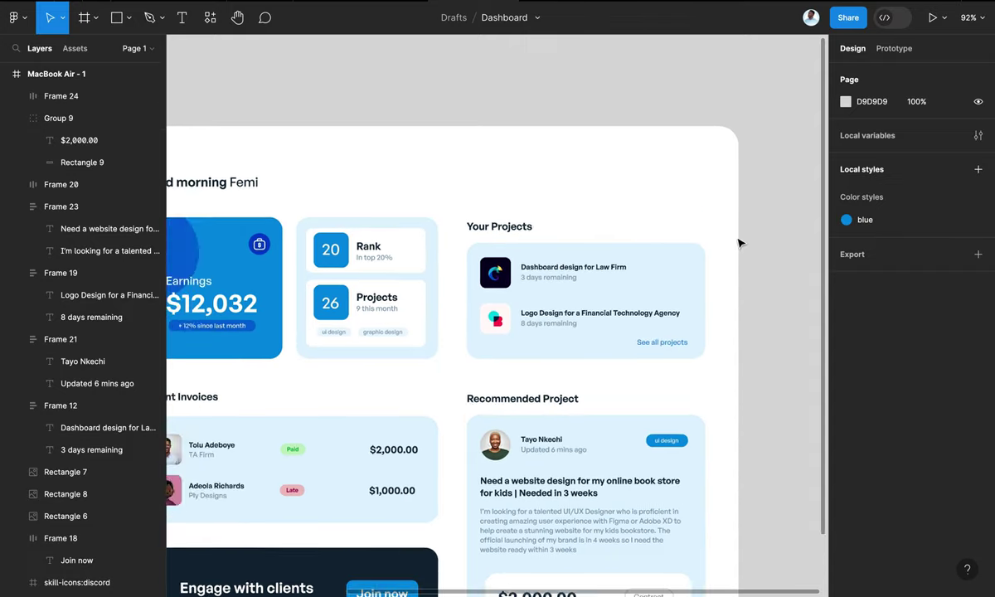
key(ctrl+v)
drag(582, 519, 604, 98)
scroll(615, 126, up, 1)
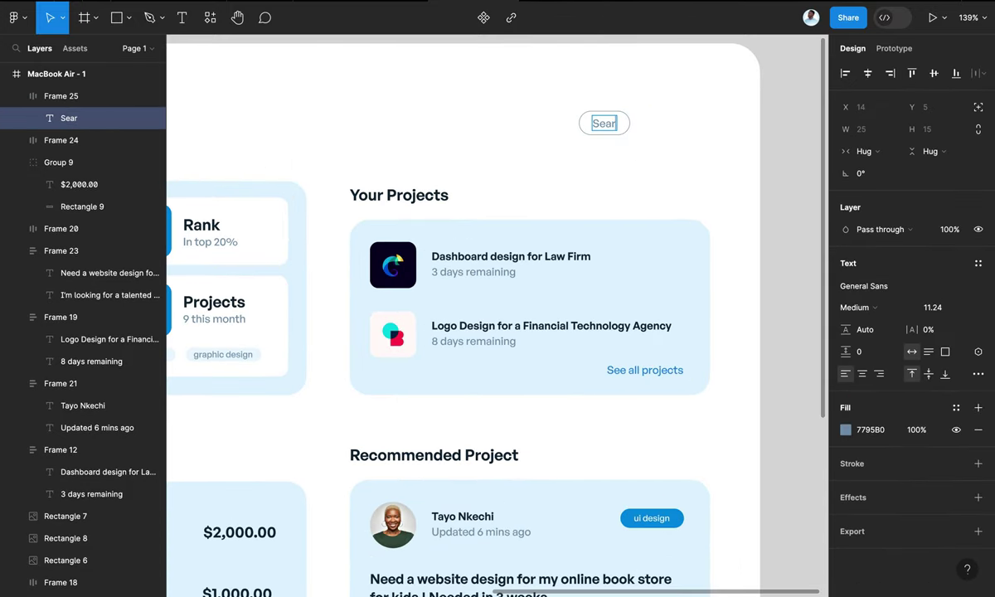
text(ch for Project)
click(693, 136)
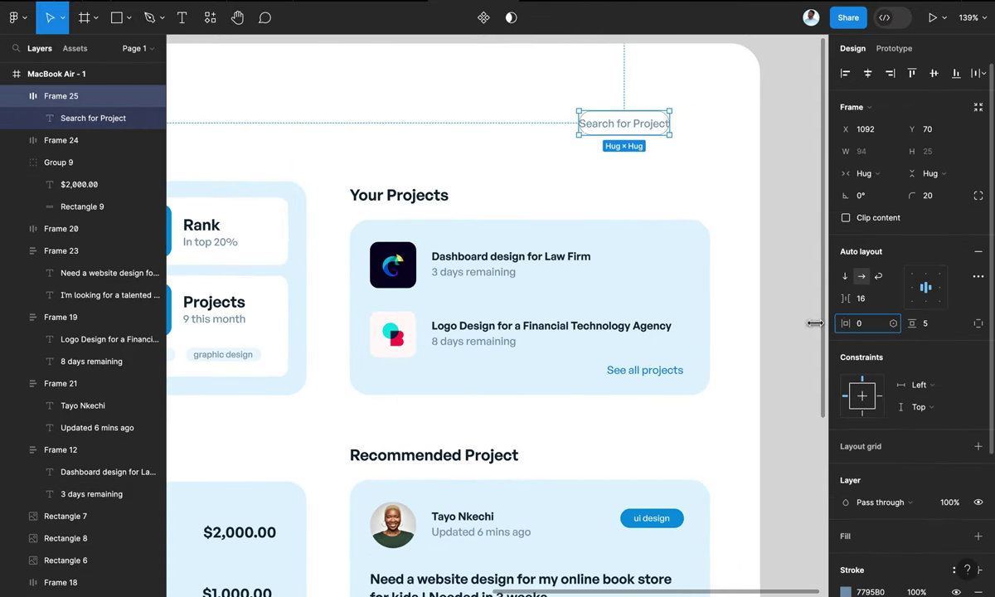
drag(815, 324, 863, 323)
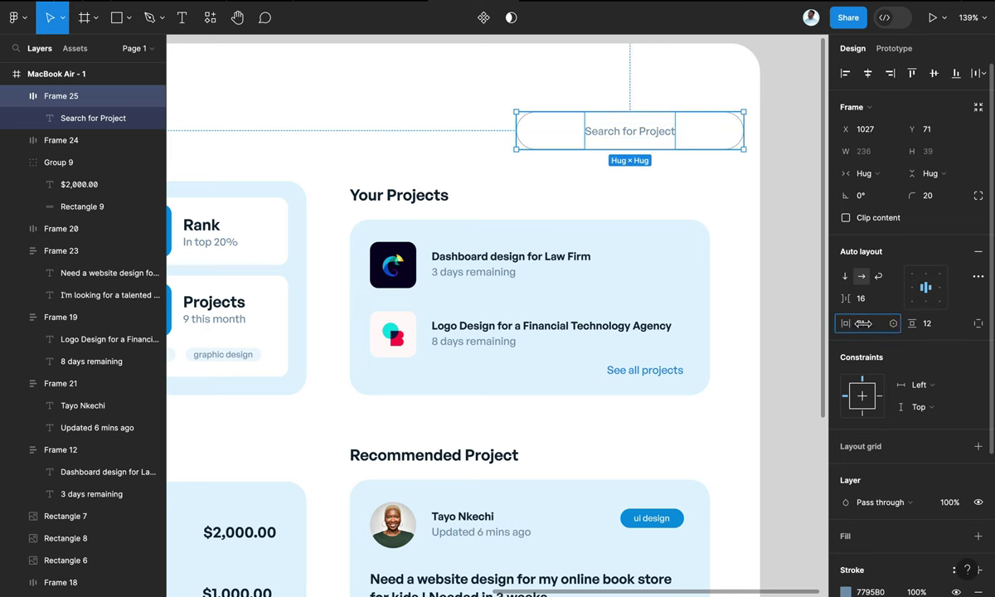
Step: Insert a search-outline magnifier icon using the Iconify plugin
click(793, 249)
key(ctrl+/)
key(Down)
key(Return)
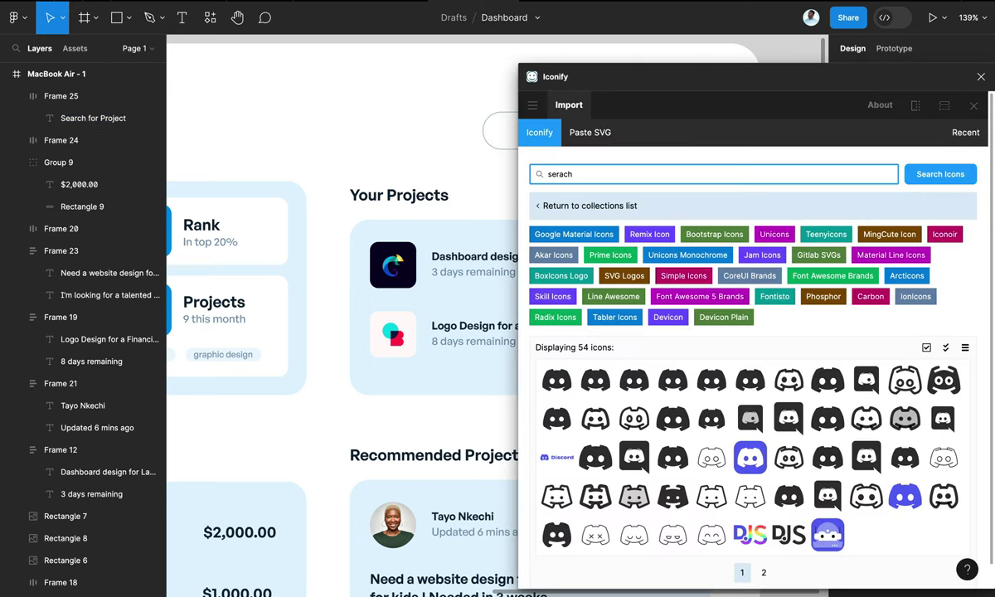
key(Return)
key(BackSpace)
key(BackSpace)
key(BackSpace)
text(arch)
key(Return)
click(556, 432)
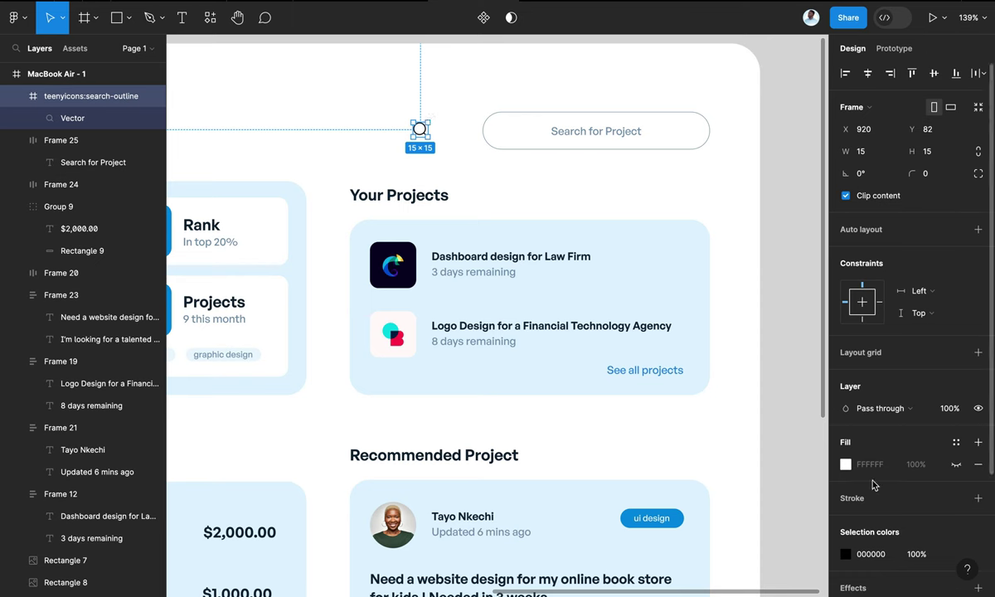
Step: Recolour the magnifier to the grey-blue placeholder colour and move it into the search bar
click(846, 554)
click(681, 429)
click(709, 125)
click(419, 129)
drag(420, 129, 557, 131)
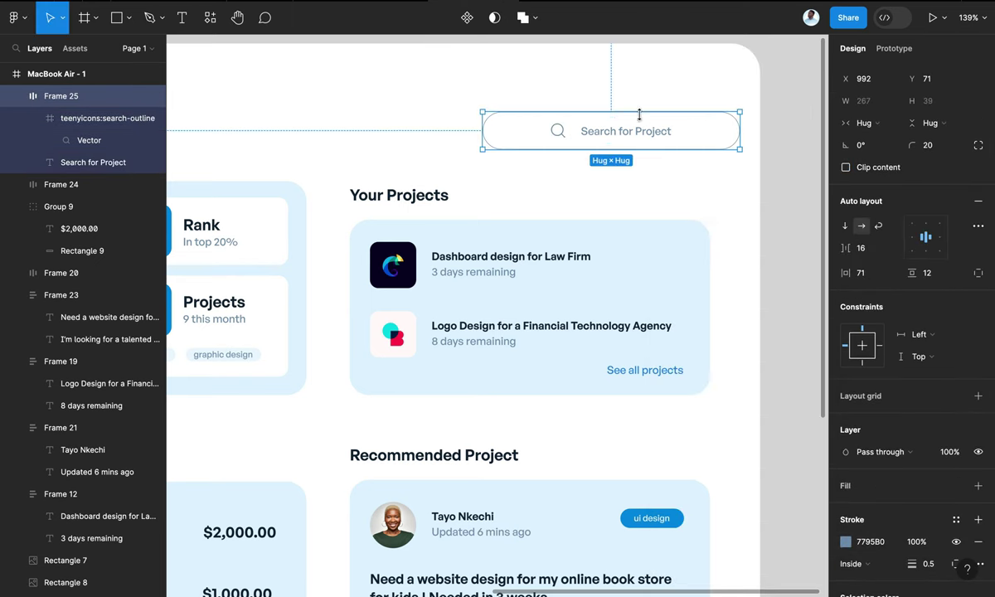
Step: Reduce the search bar's left padding and narrow it to its final width
click(979, 271)
drag(844, 272, 807, 279)
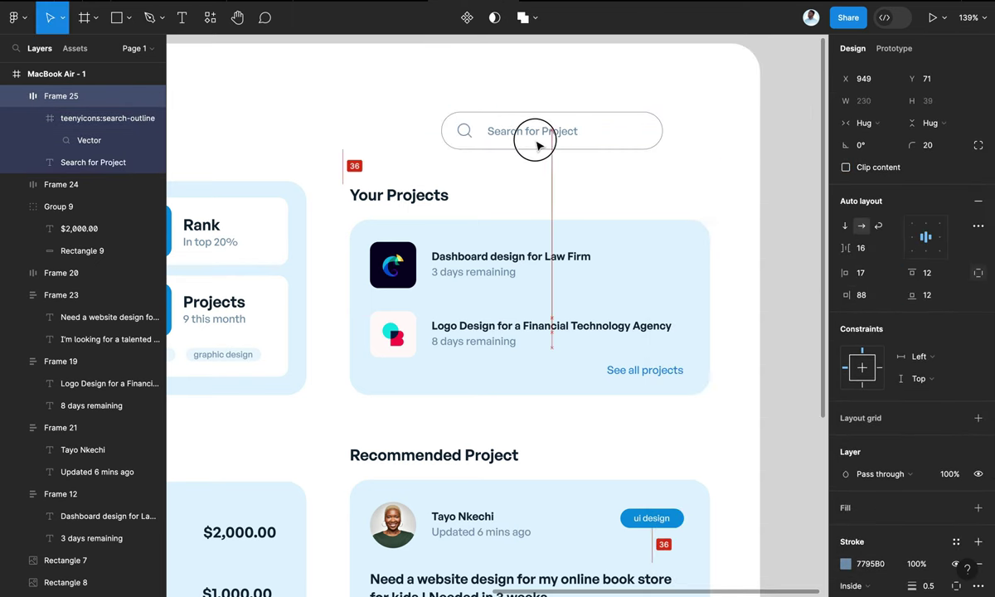
drag(866, 296, 583, 137)
click(770, 129)
scroll(770, 128, down, 5)
scroll(770, 129, down, 3)
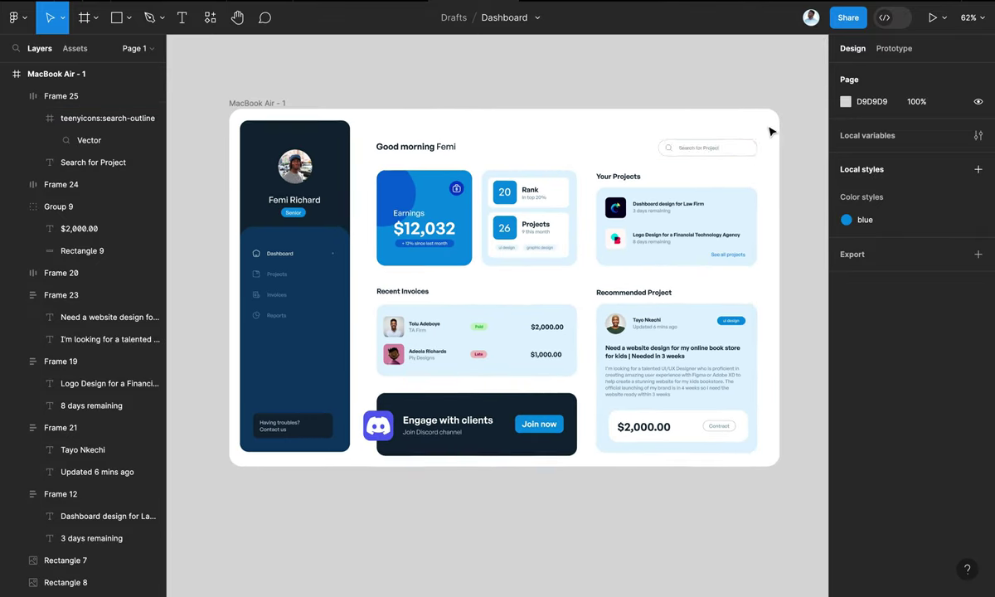
scroll(771, 186, up, 5)
click(705, 207)
Step: Lighten the Your Projects and Recommended Project card fills to F1FAFF
click(846, 408)
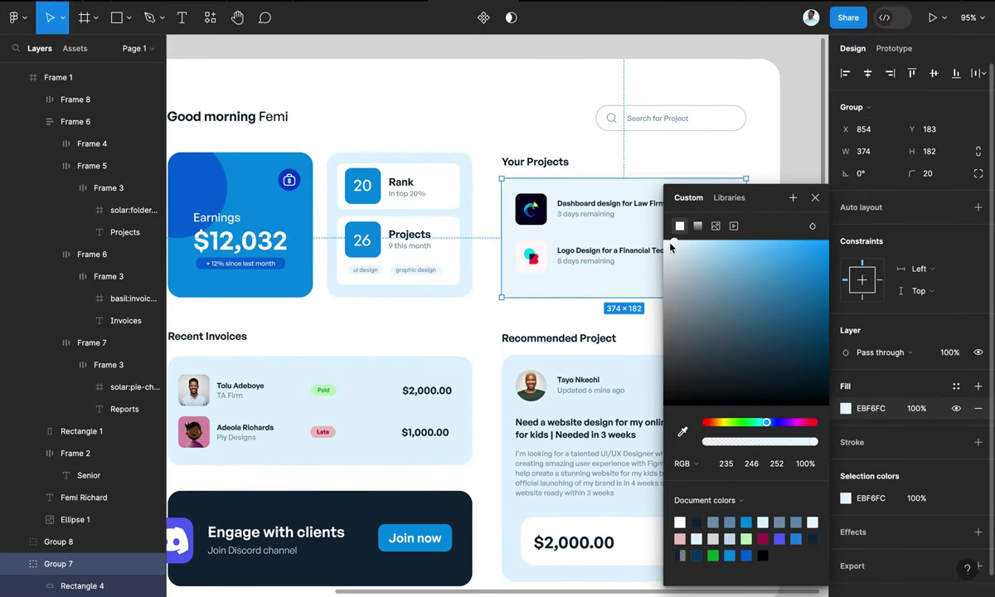
click(672, 243)
click(846, 408)
click(437, 259)
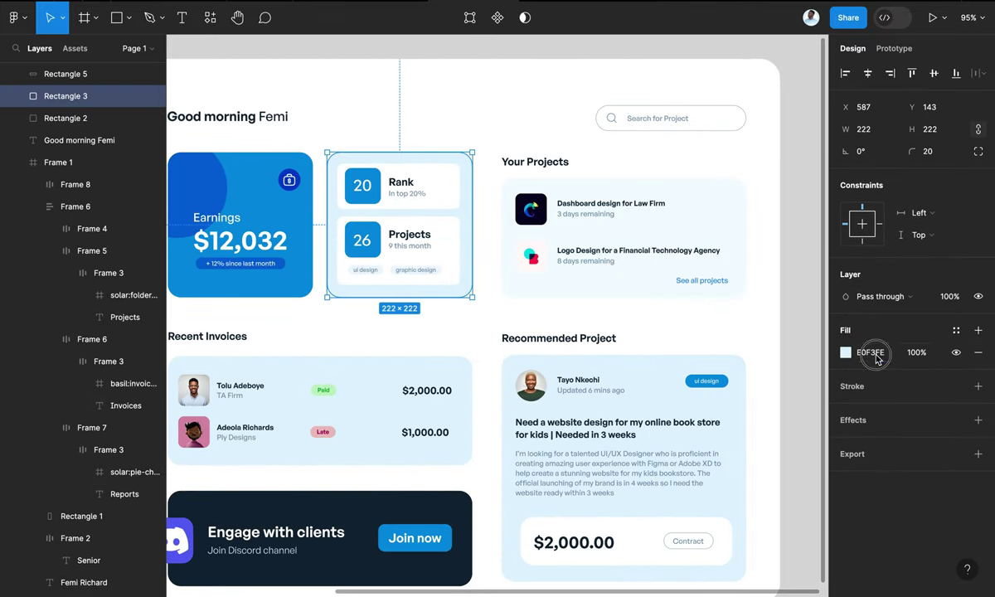
click(466, 371)
click(721, 369)
click(867, 407)
text(F1FAFF)
key(Return)
Step: Add a drop shadow with blur 13 in soft blue-grey BCD8E8 at 70% to the cards
scroll(802, 370, down, 3)
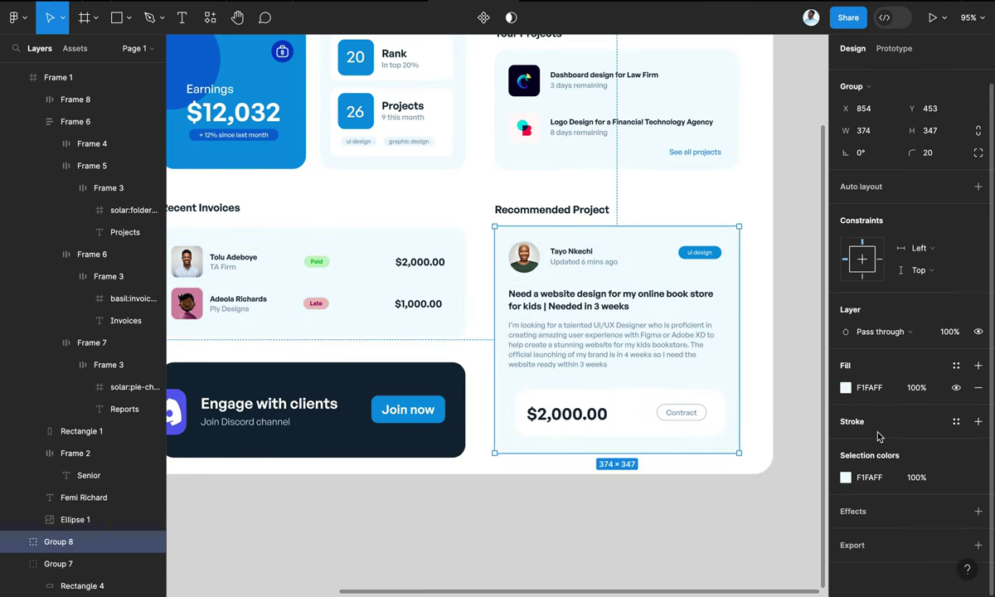
click(978, 510)
double_click(784, 491)
text(13)
click(680, 535)
click(517, 431)
click(762, 100)
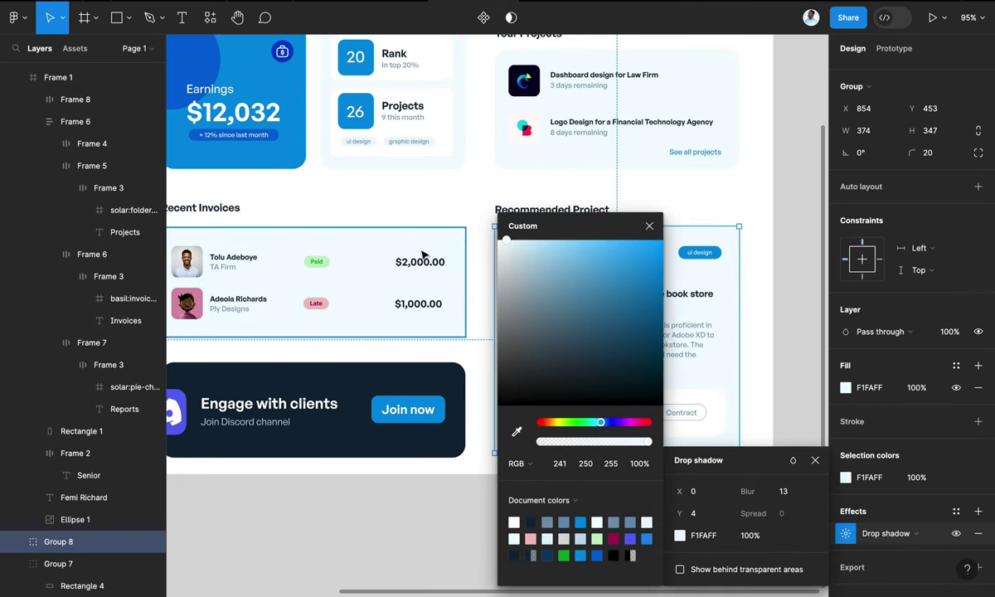
scroll(422, 255, right, 2)
scroll(423, 255, down, 1)
click(528, 272)
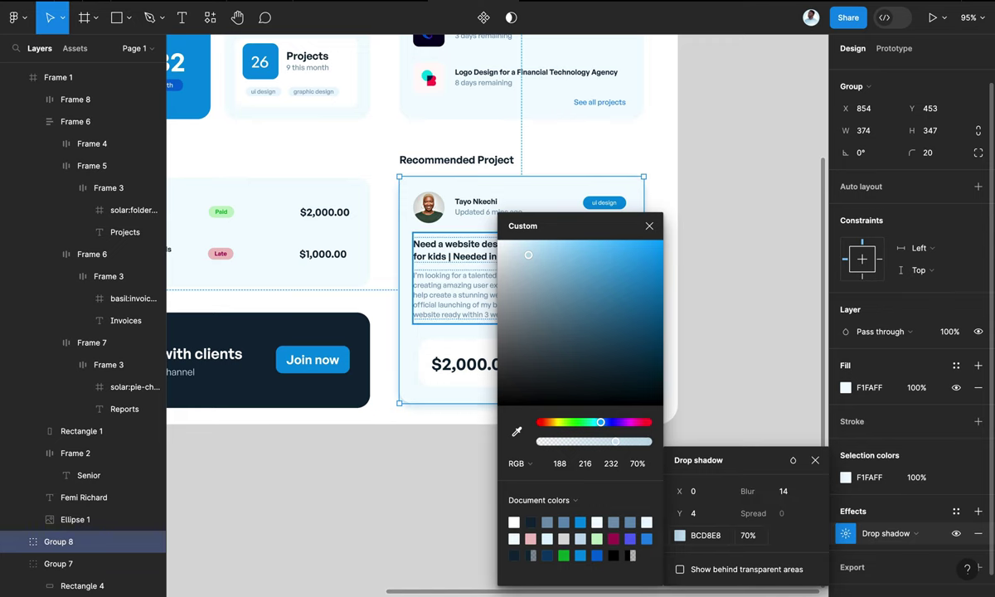
click(649, 226)
click(815, 459)
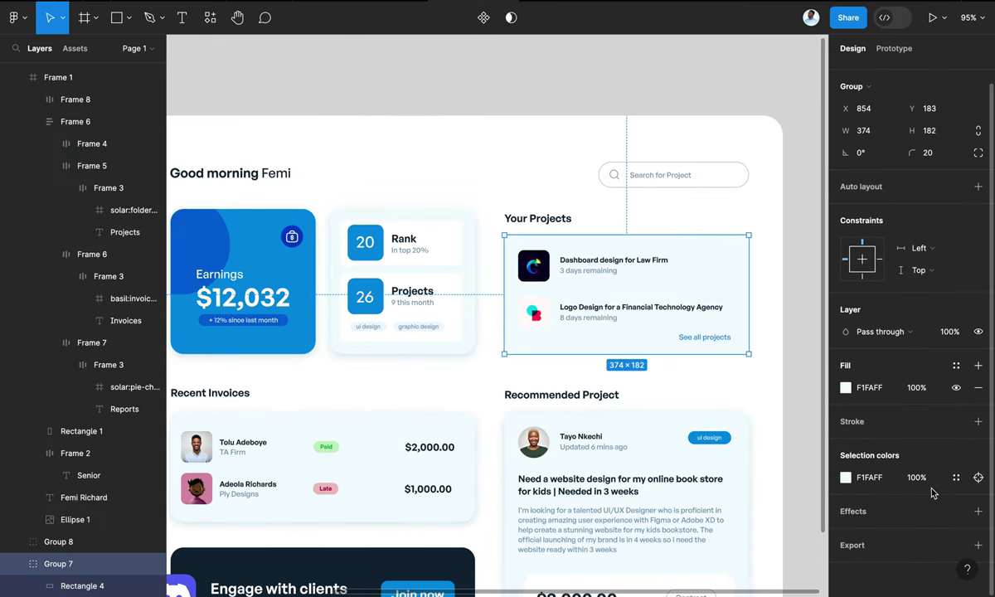
click(782, 442)
key(shift+1)
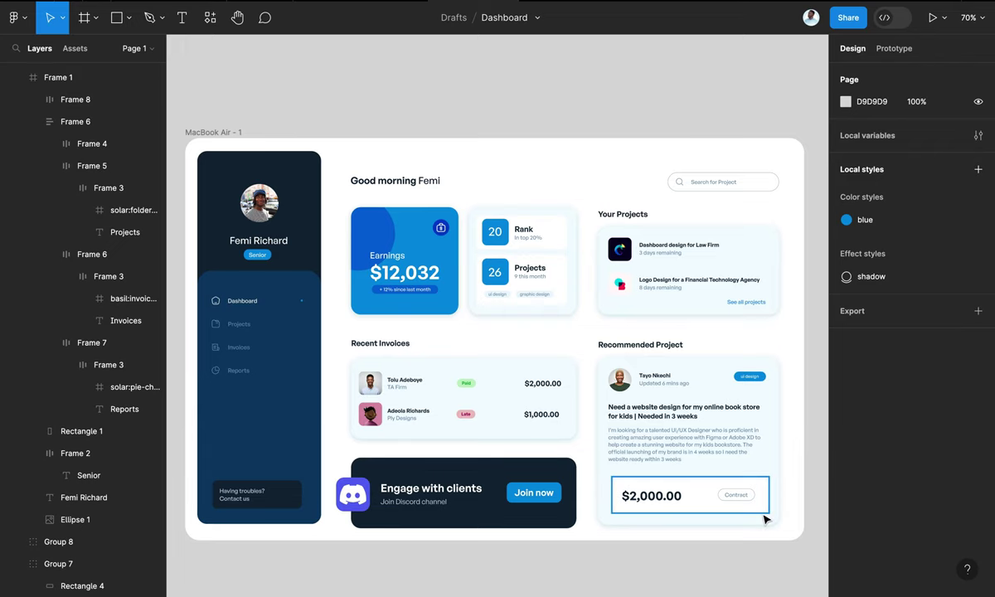
Step: Marquee-select dashboard elements, then narrow the selection to the dark sidebar panel
drag(765, 519, 377, 235)
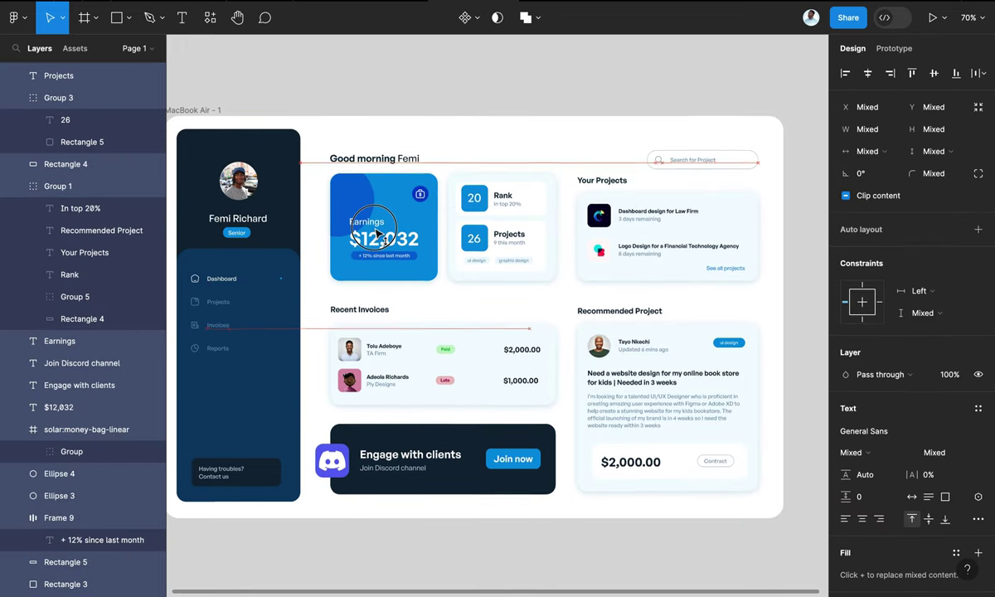
click(256, 437)
click(234, 470)
click(238, 497)
click(238, 501)
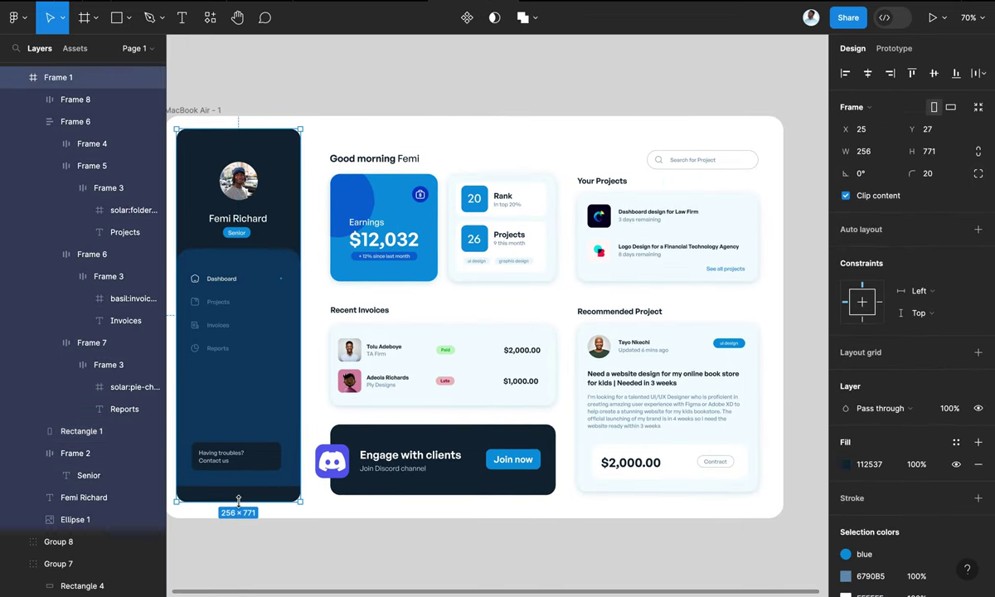
Step: Select the sidebar's lower navigation background and the project description paragraph, then deselect
click(257, 402)
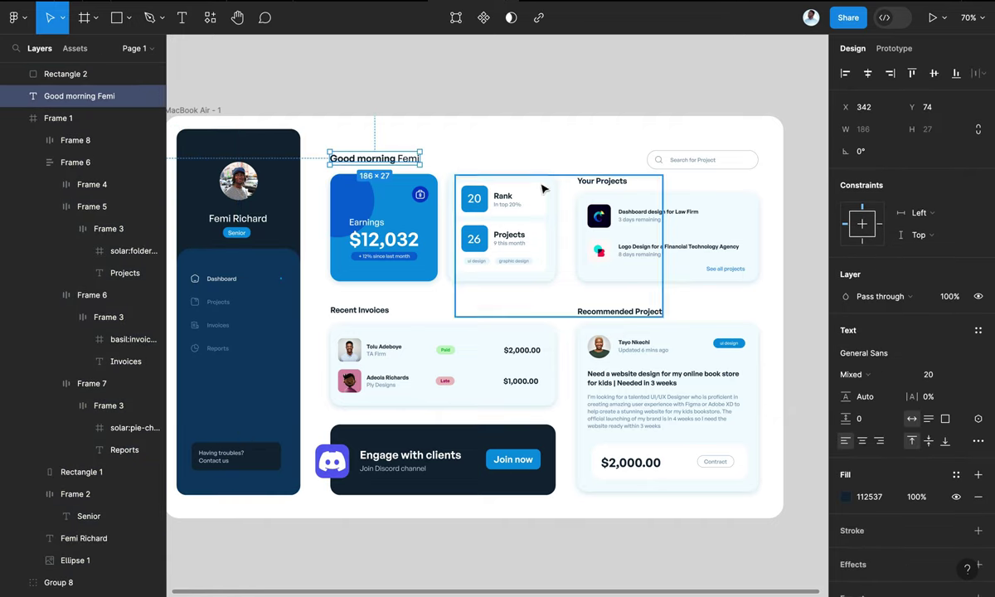
scroll(619, 388, down, 3)
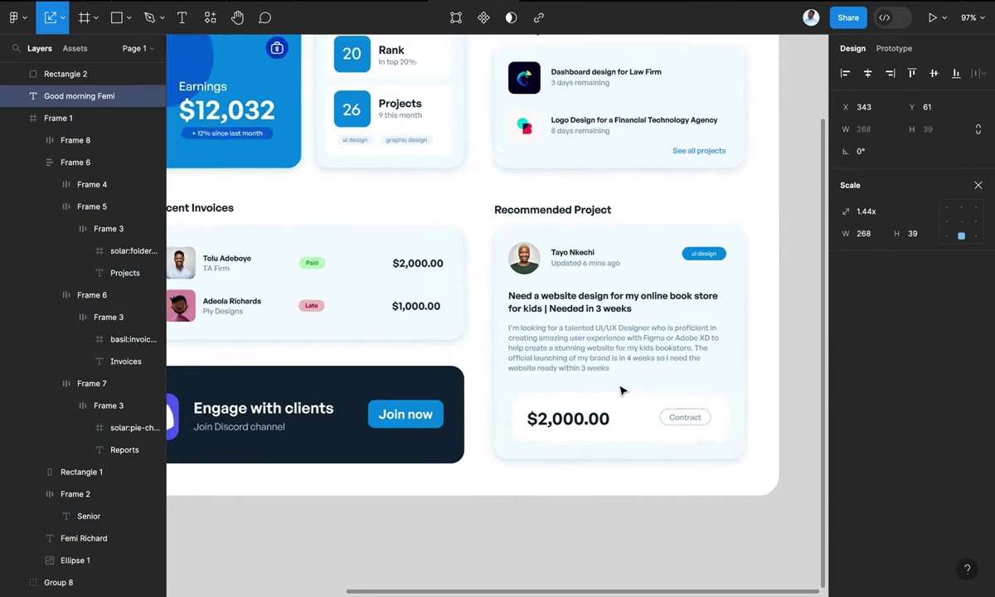
click(563, 319)
click(747, 384)
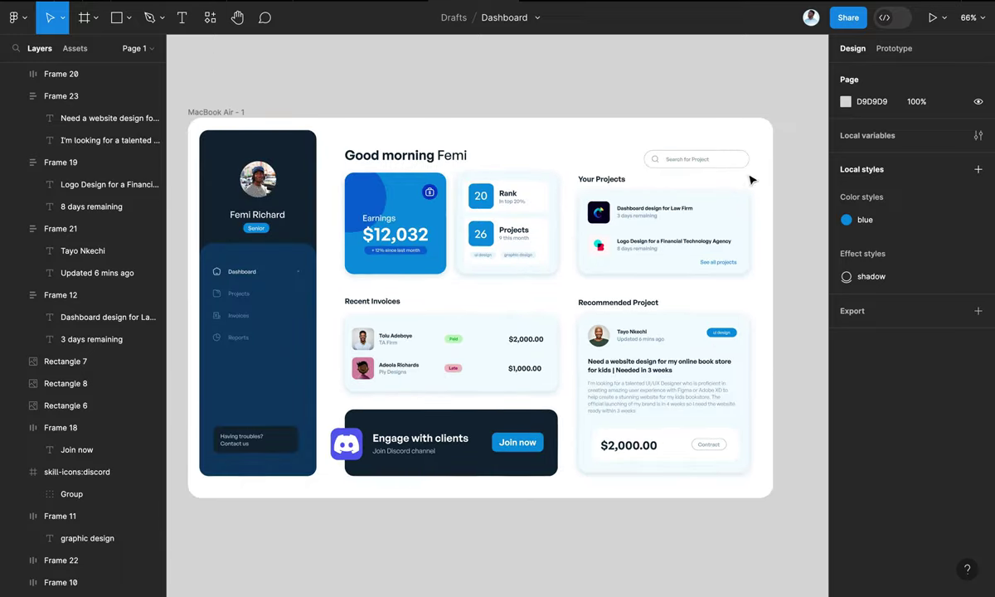